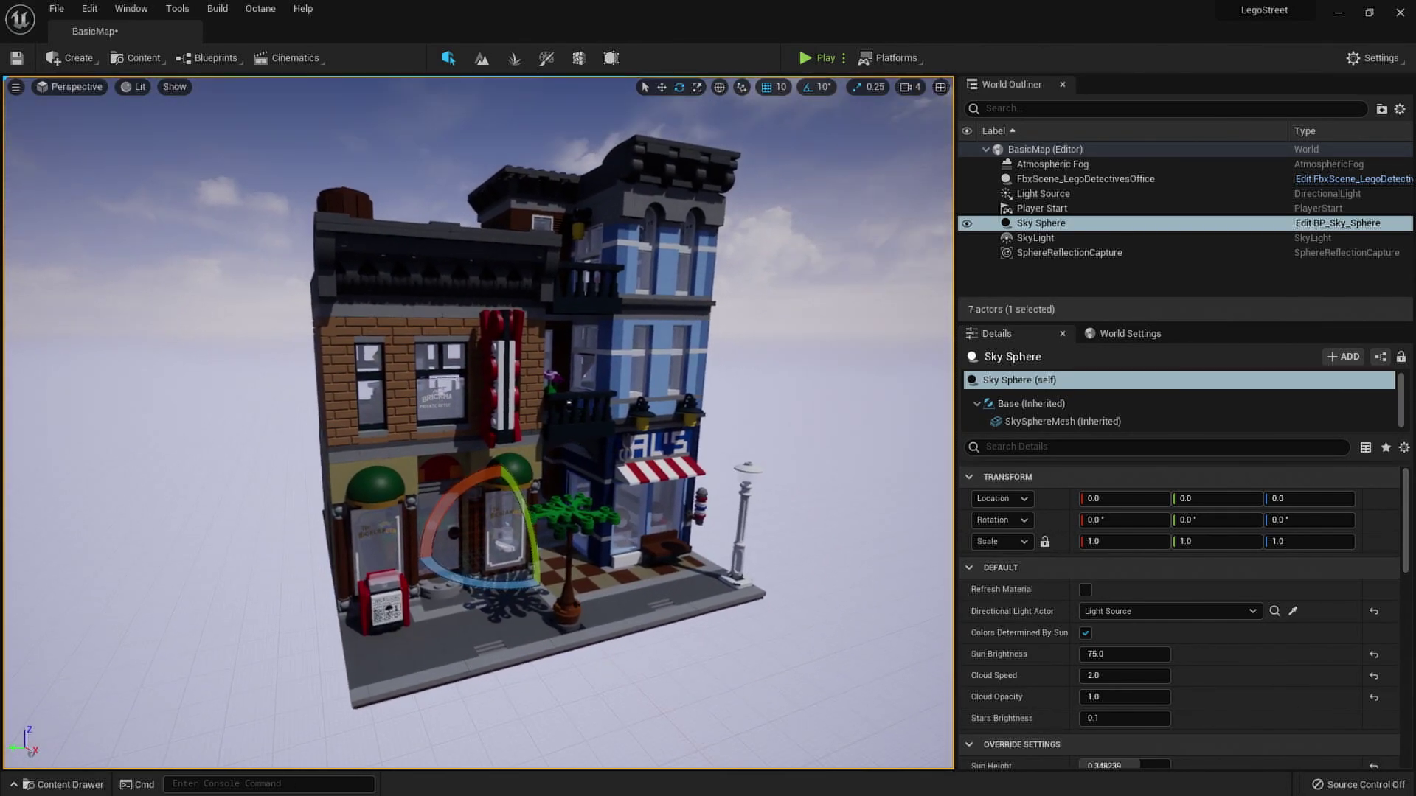
Examine the Lego Detective's Office building in the viewport, up close and from several angles.
{"action": "key", "text": "w"}
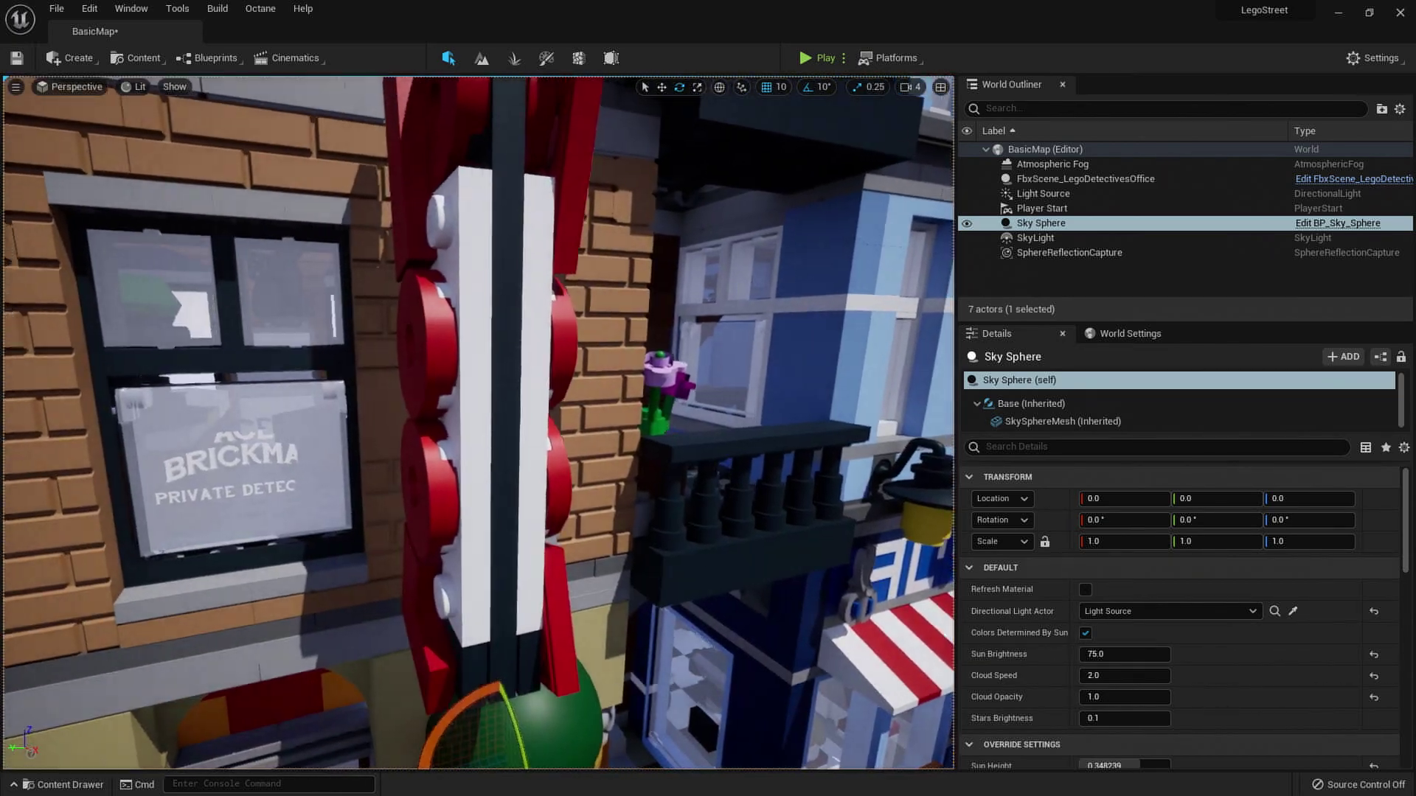
{"action": "key", "text": "s"}
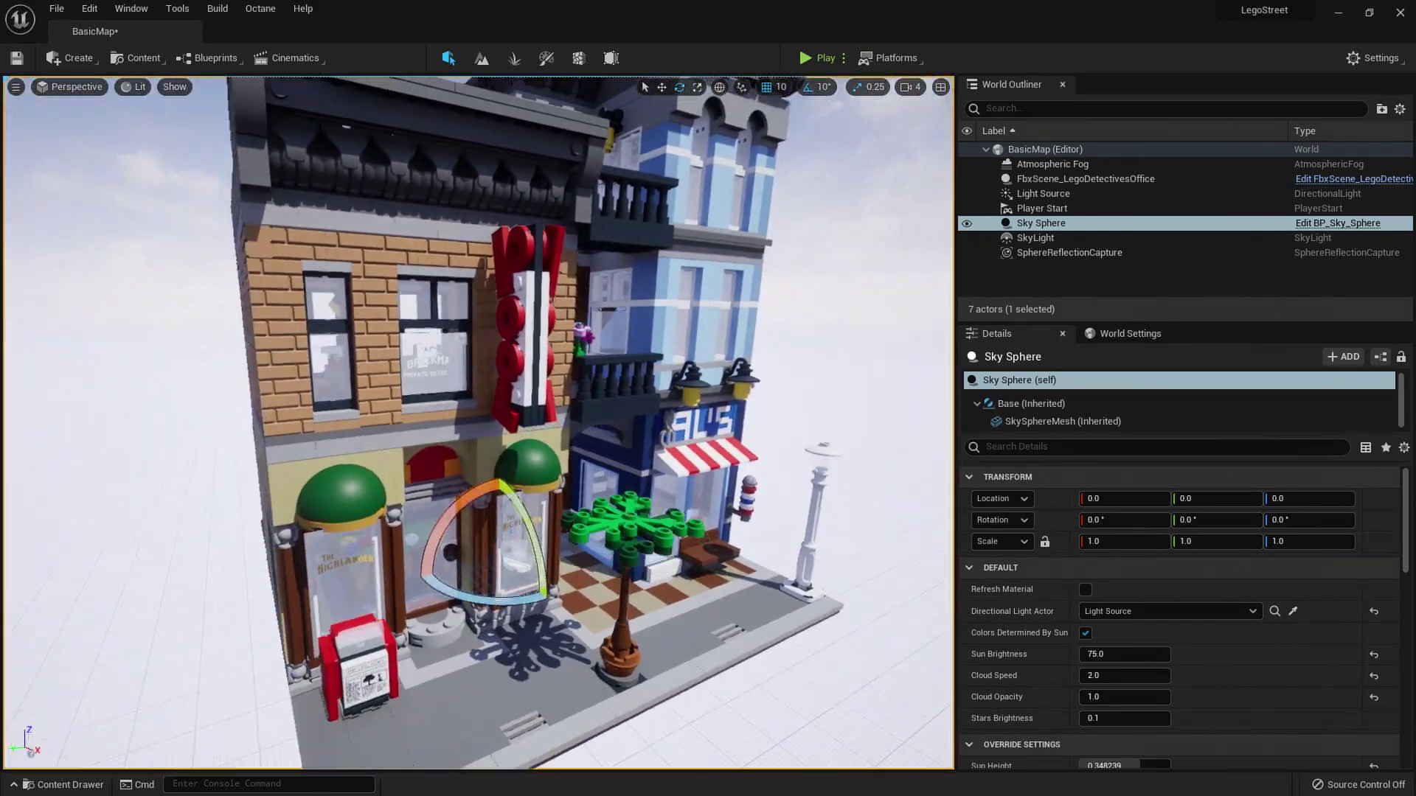
{"action": "right_click_drag", "start_coordinate": [480, 399], "coordinate": [469, 406]}
{"action": "right_click_drag", "start_coordinate": [782, 343], "coordinate": [652, 310]}
{"action": "key", "text": "d"}
{"action": "key", "text": "d"}
{"action": "key", "text": "a"}
{"action": "right_click_drag", "start_coordinate": [805, 256], "coordinate": [780, 290]}
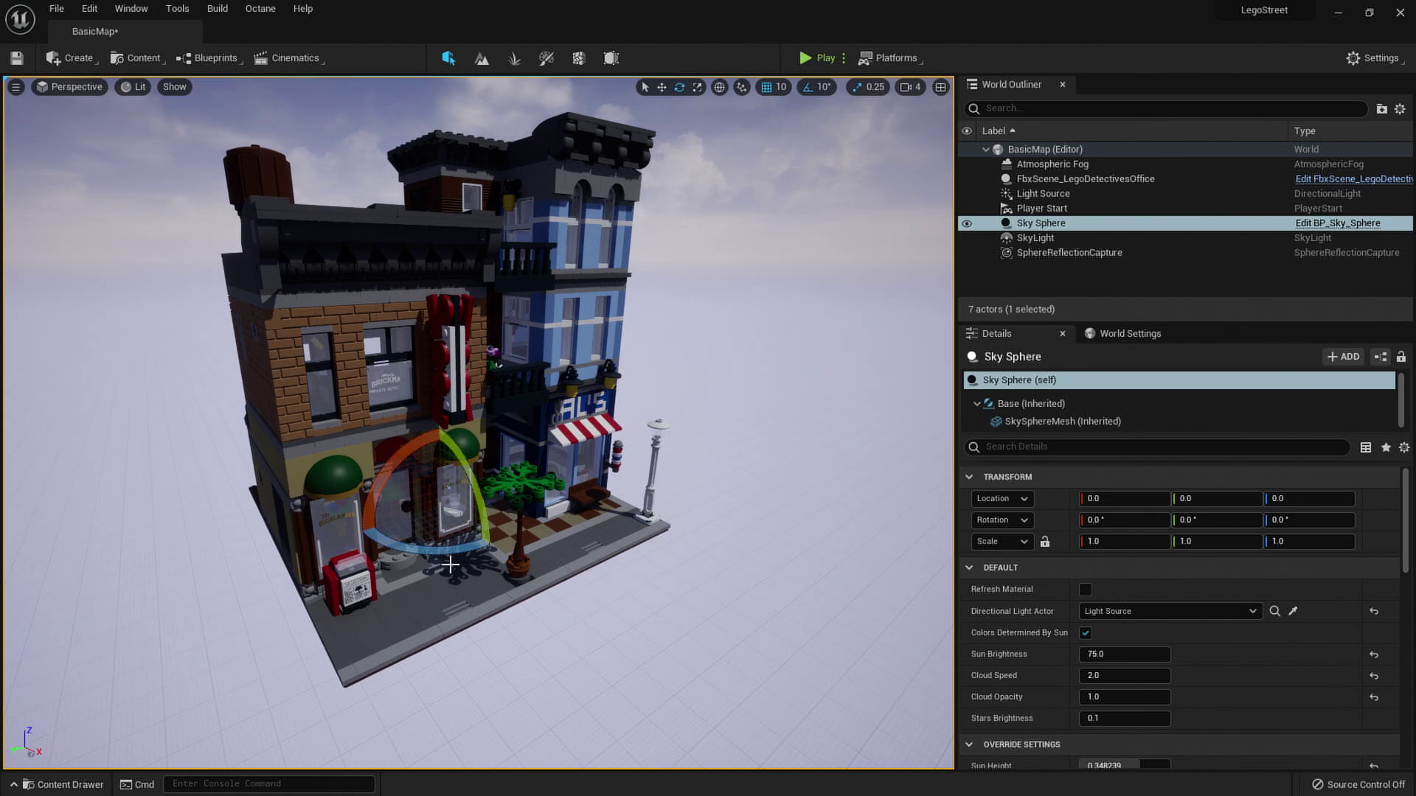
{"action": "right_click_drag", "start_coordinate": [450, 565], "coordinate": [487, 531]}
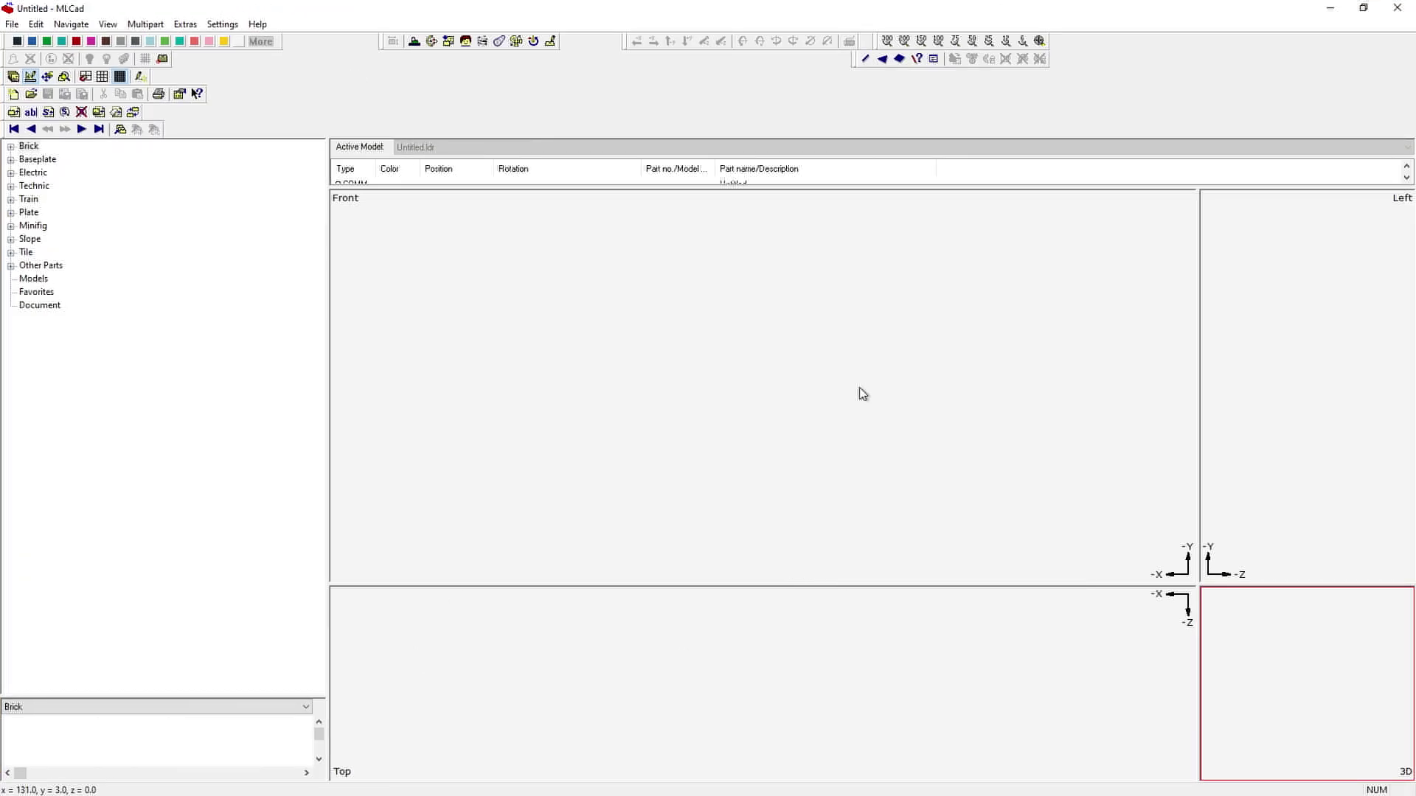
Switch to MLCad and resize the four view panes so they share the space about equally.
{"action": "left_click", "coordinate": [954, 391]}
{"action": "right_click", "coordinate": [903, 391]}
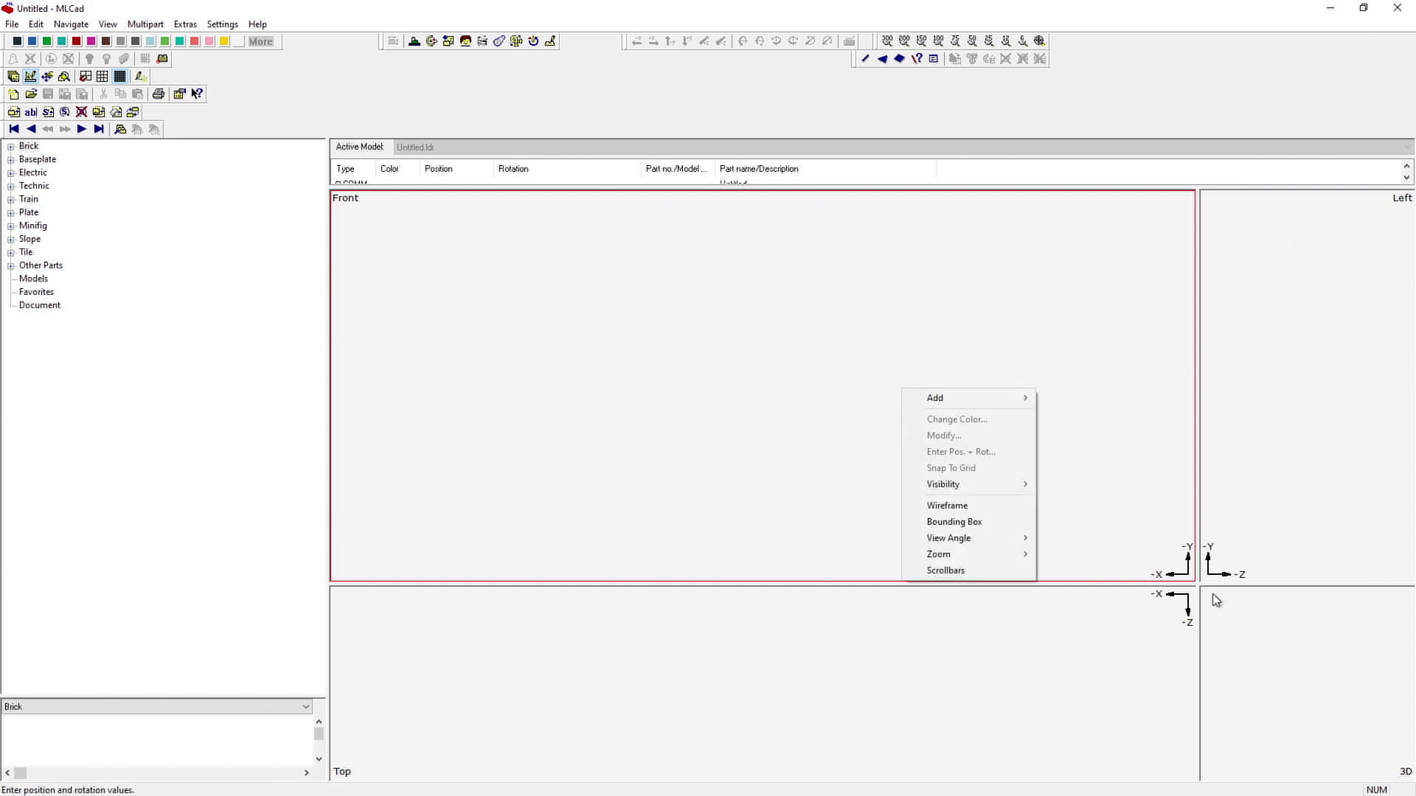
{"action": "left_click", "coordinate": [1193, 599]}
{"action": "left_click_drag", "start_coordinate": [1198, 584], "coordinate": [885, 508]}
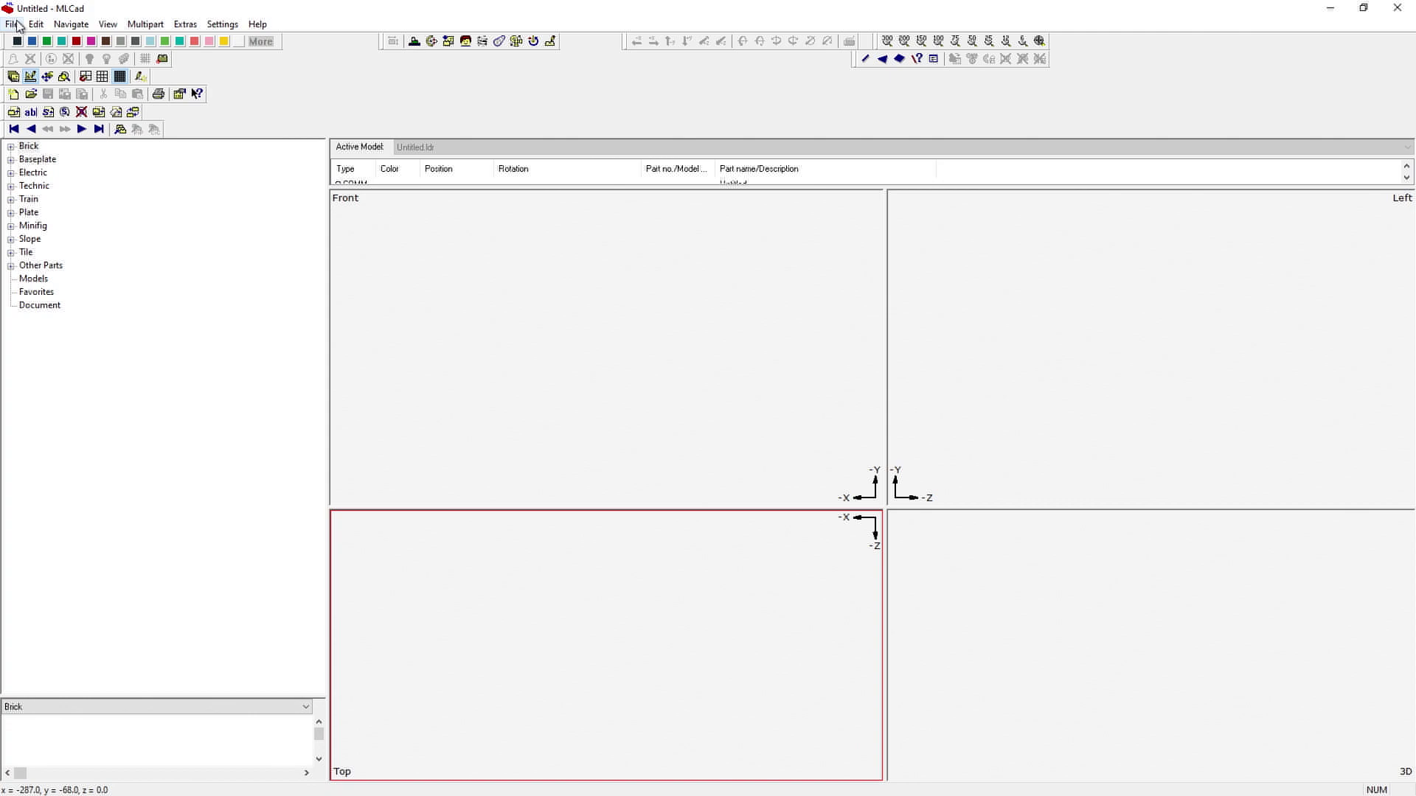
Place a Brick 1 x 1 with Blue "B" Pattern from the Brick category in the front view and delete it.
{"action": "left_click", "coordinate": [10, 146]}
{"action": "left_click_drag", "start_coordinate": [96, 438], "coordinate": [655, 376]}
{"action": "key", "text": "Delete"}
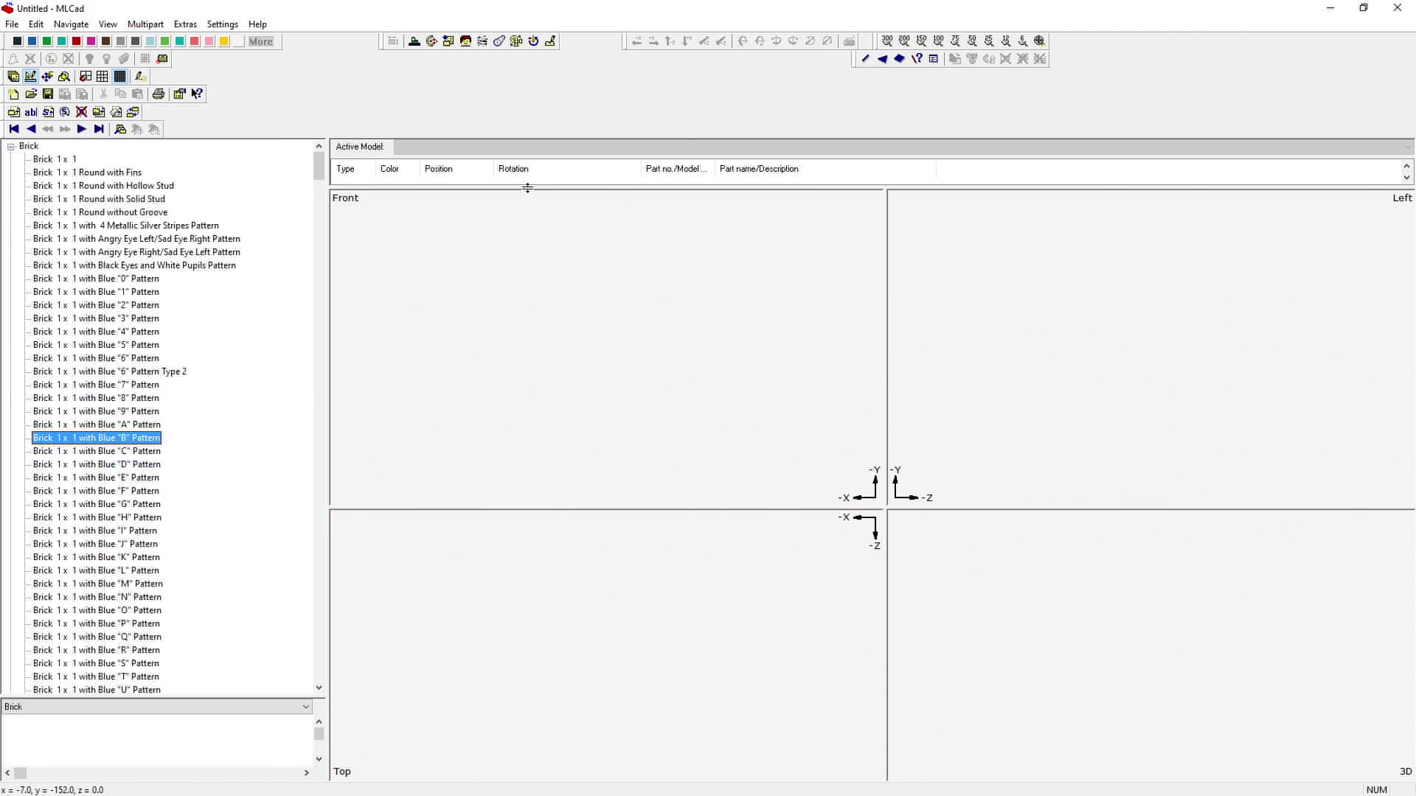
Start opening a model file and go up from Modular buildings to the Models folder.
{"action": "left_click", "coordinate": [12, 24]}
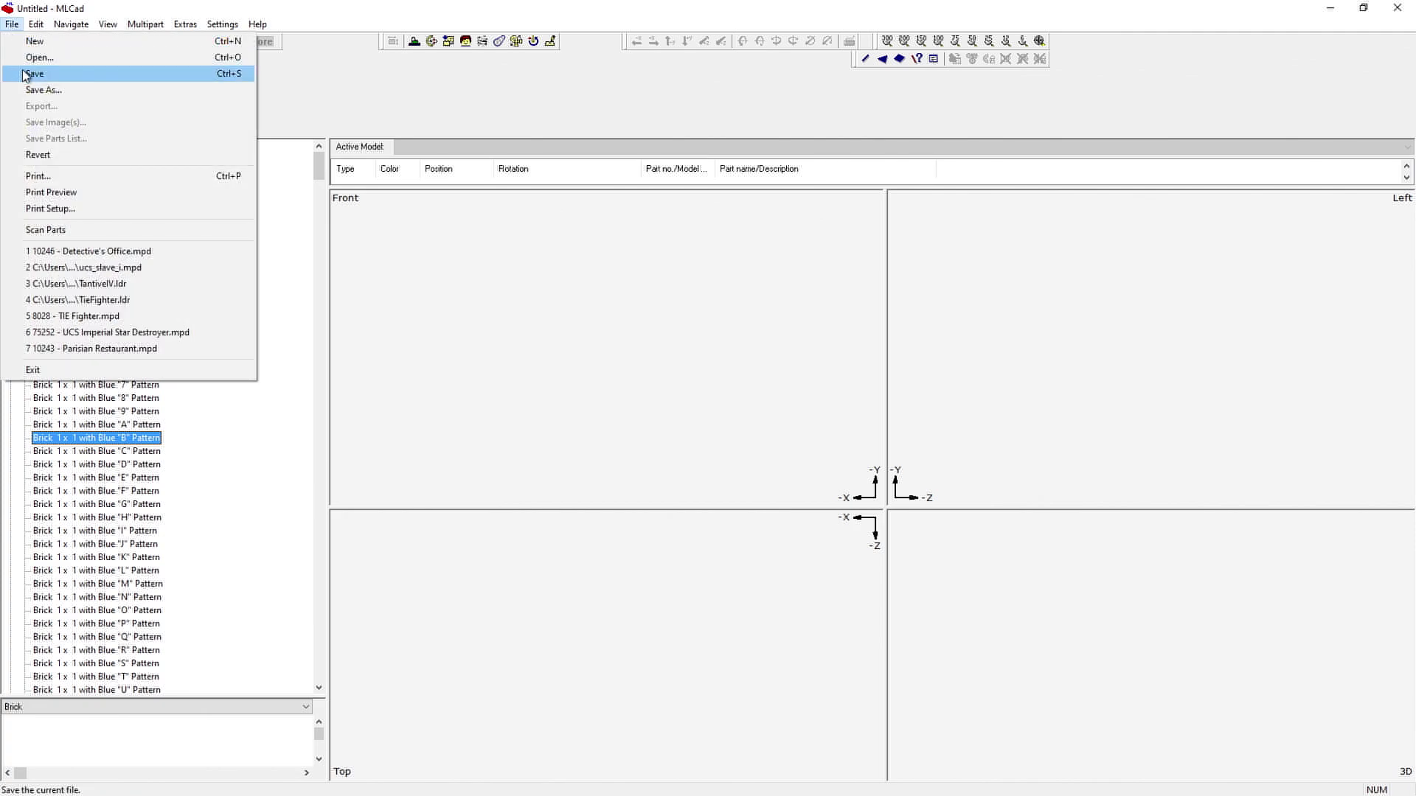
{"action": "left_click", "coordinate": [30, 57]}
{"action": "left_click", "coordinate": [711, 437]}
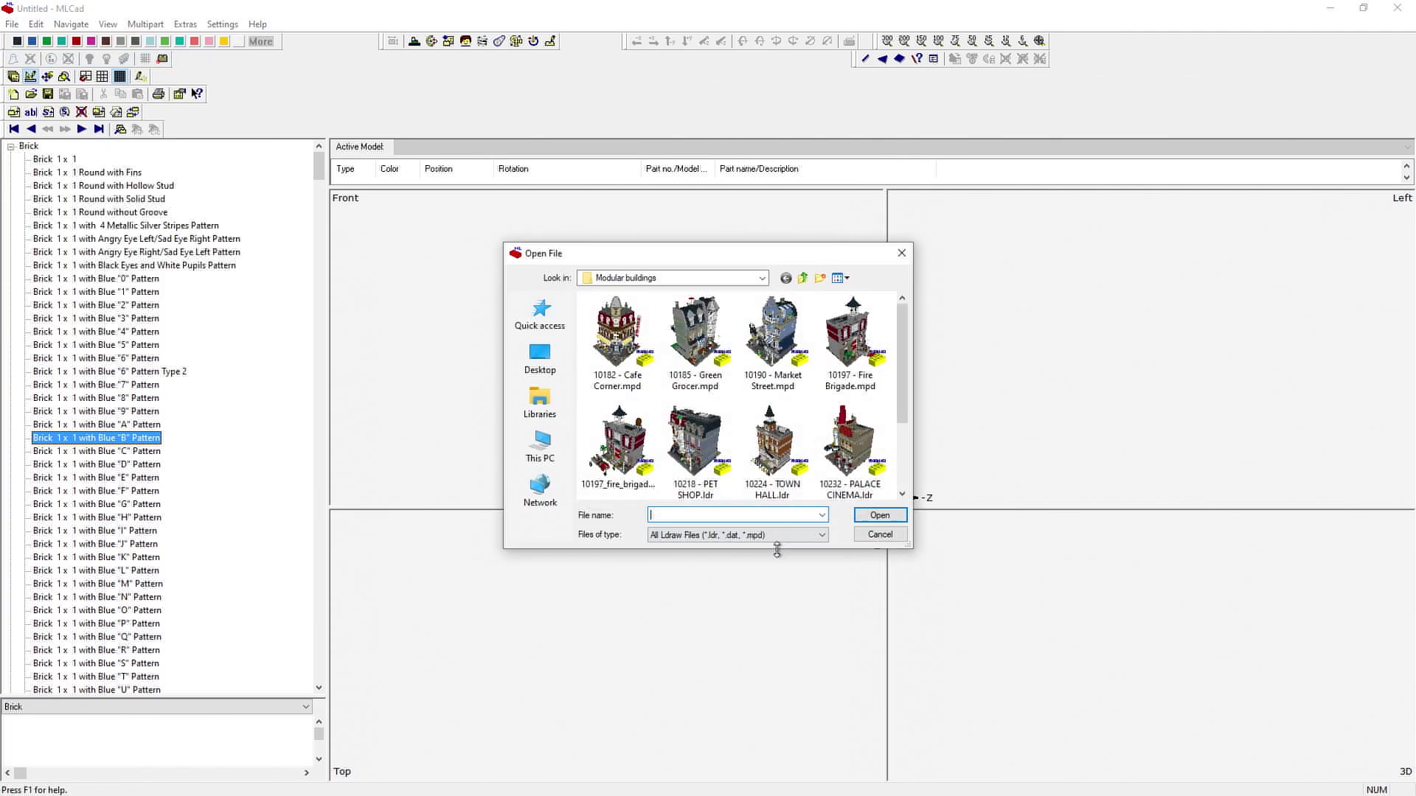
{"action": "scroll", "coordinate": [764, 406], "scroll_direction": "up", "scroll_amount": 1}
{"action": "left_click", "coordinate": [802, 278]}
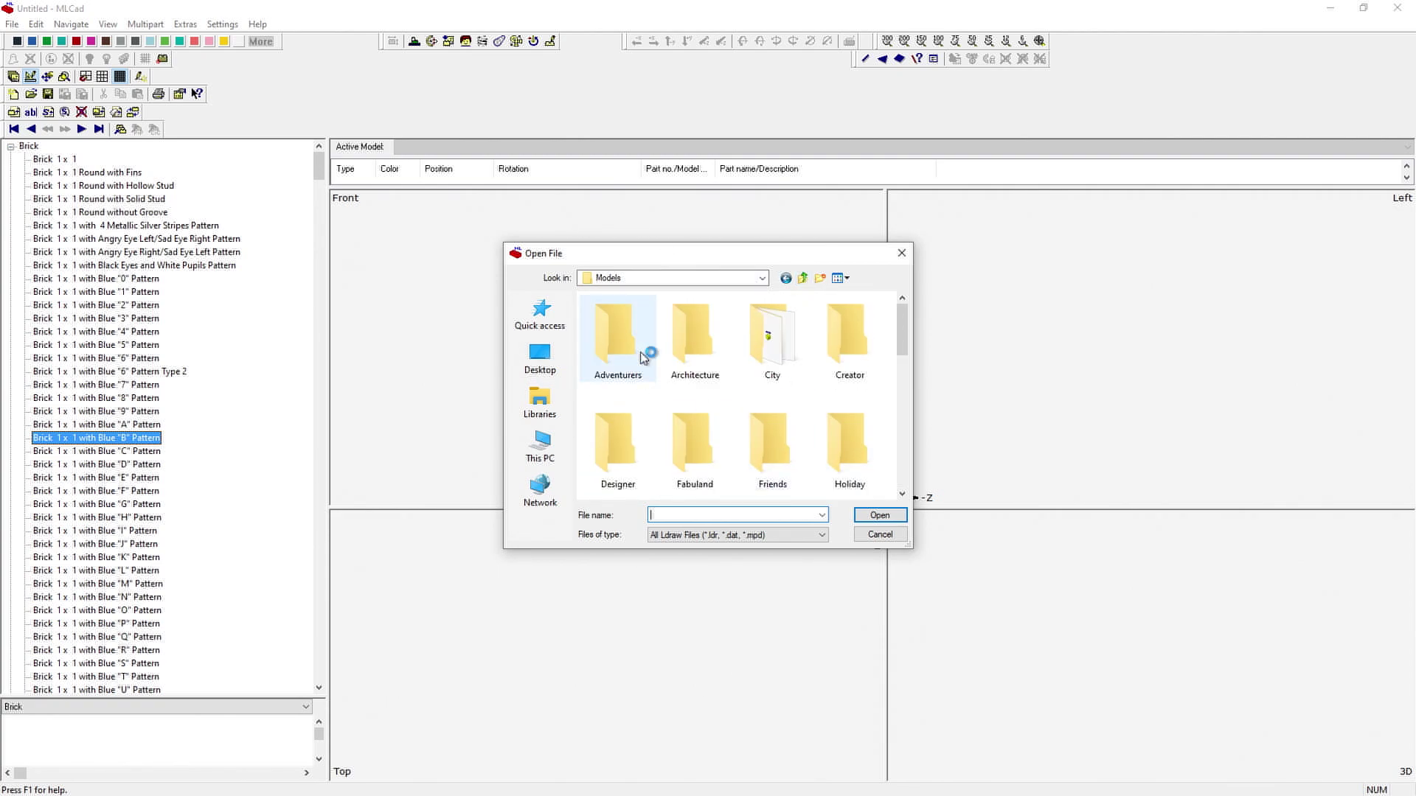
Browse the theme folders inside Models, look into the Creator folder and return to Models.
{"action": "double_click", "coordinate": [754, 356]}
{"action": "scroll", "coordinate": [818, 372], "scroll_direction": "down", "scroll_amount": 2}
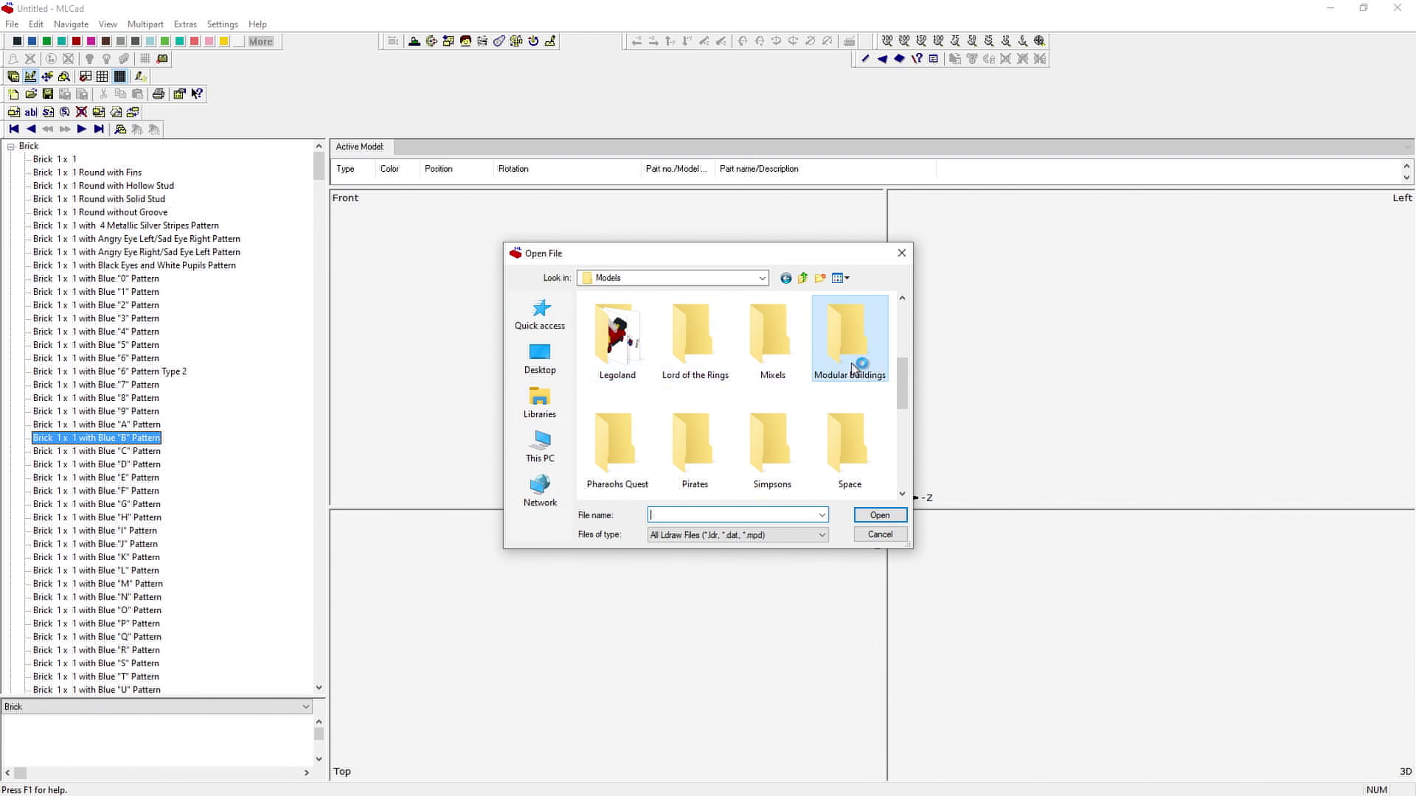
{"action": "scroll", "coordinate": [766, 347], "scroll_direction": "down", "scroll_amount": 1}
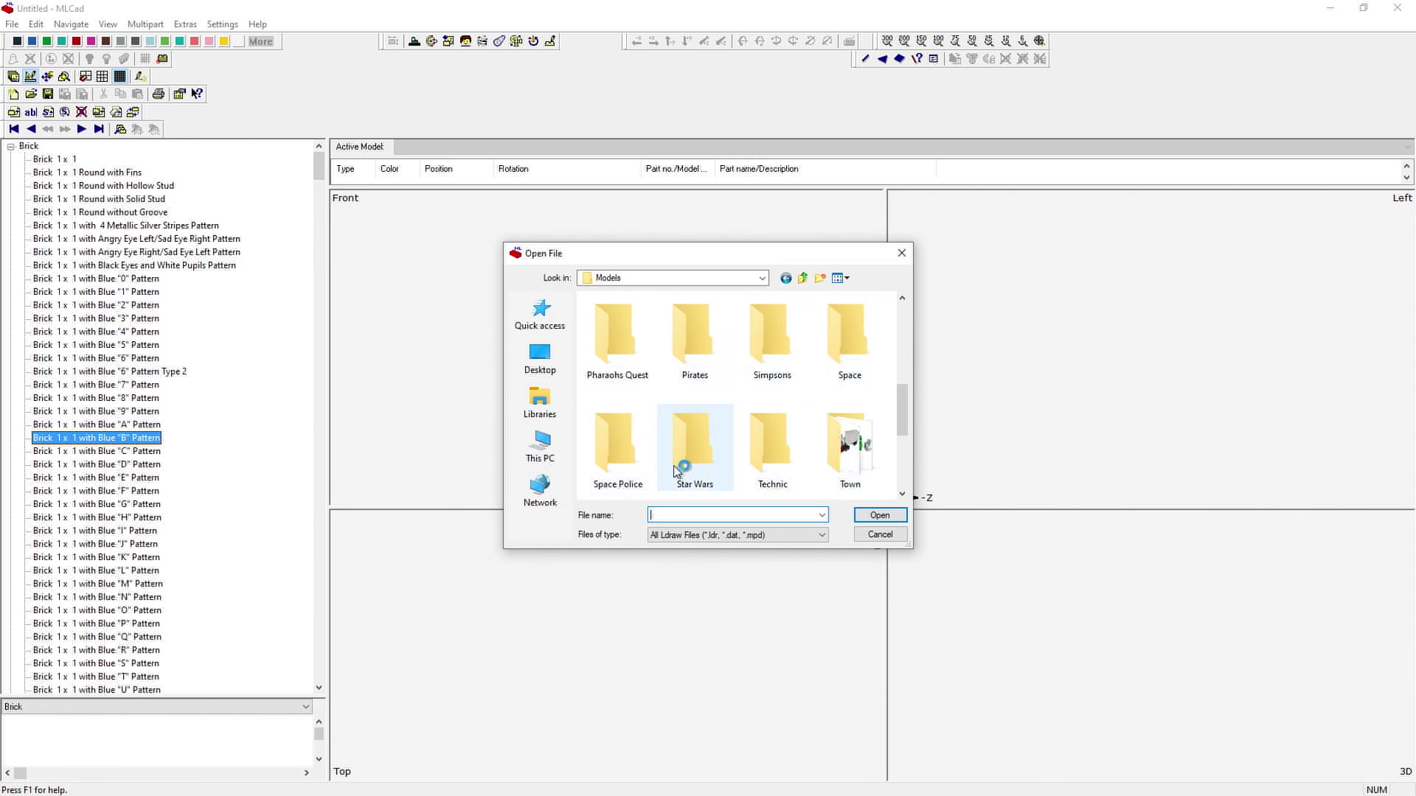
{"action": "scroll", "coordinate": [859, 415], "scroll_direction": "down", "scroll_amount": 2}
{"action": "scroll", "coordinate": [794, 383], "scroll_direction": "up", "scroll_amount": 5}
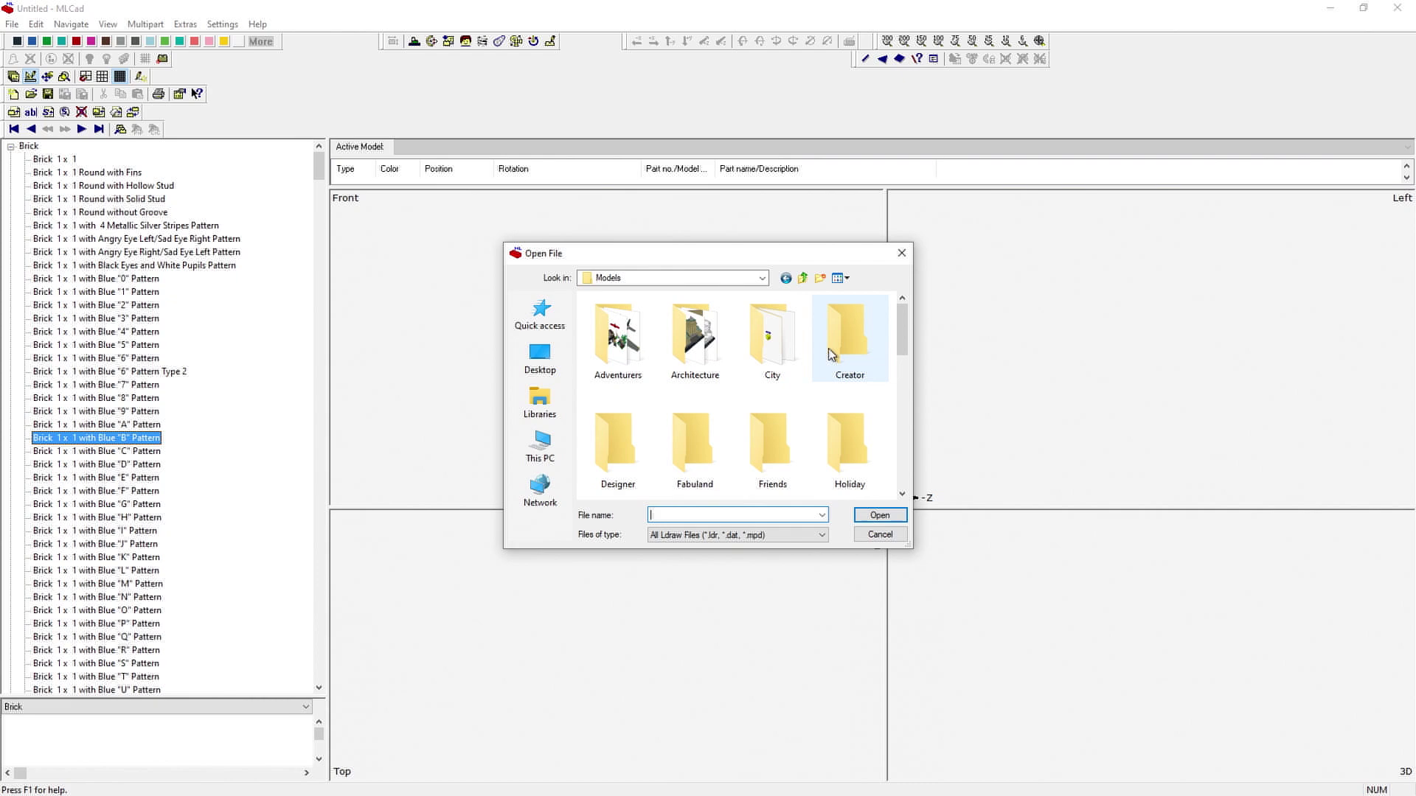
{"action": "scroll", "coordinate": [841, 330], "scroll_direction": "down", "scroll_amount": 2}
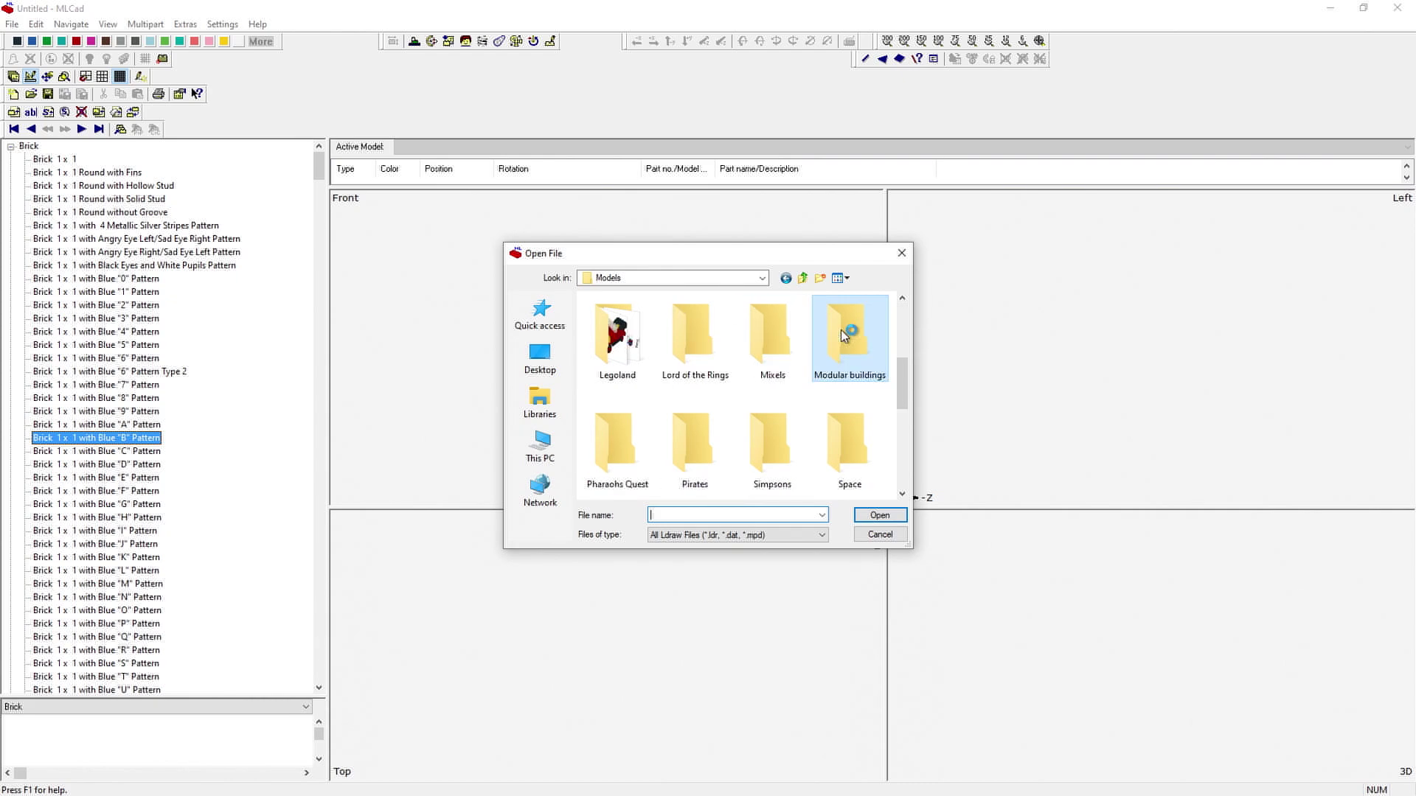
{"action": "scroll", "coordinate": [843, 334], "scroll_direction": "up", "scroll_amount": 2}
{"action": "double_click", "coordinate": [847, 330]}
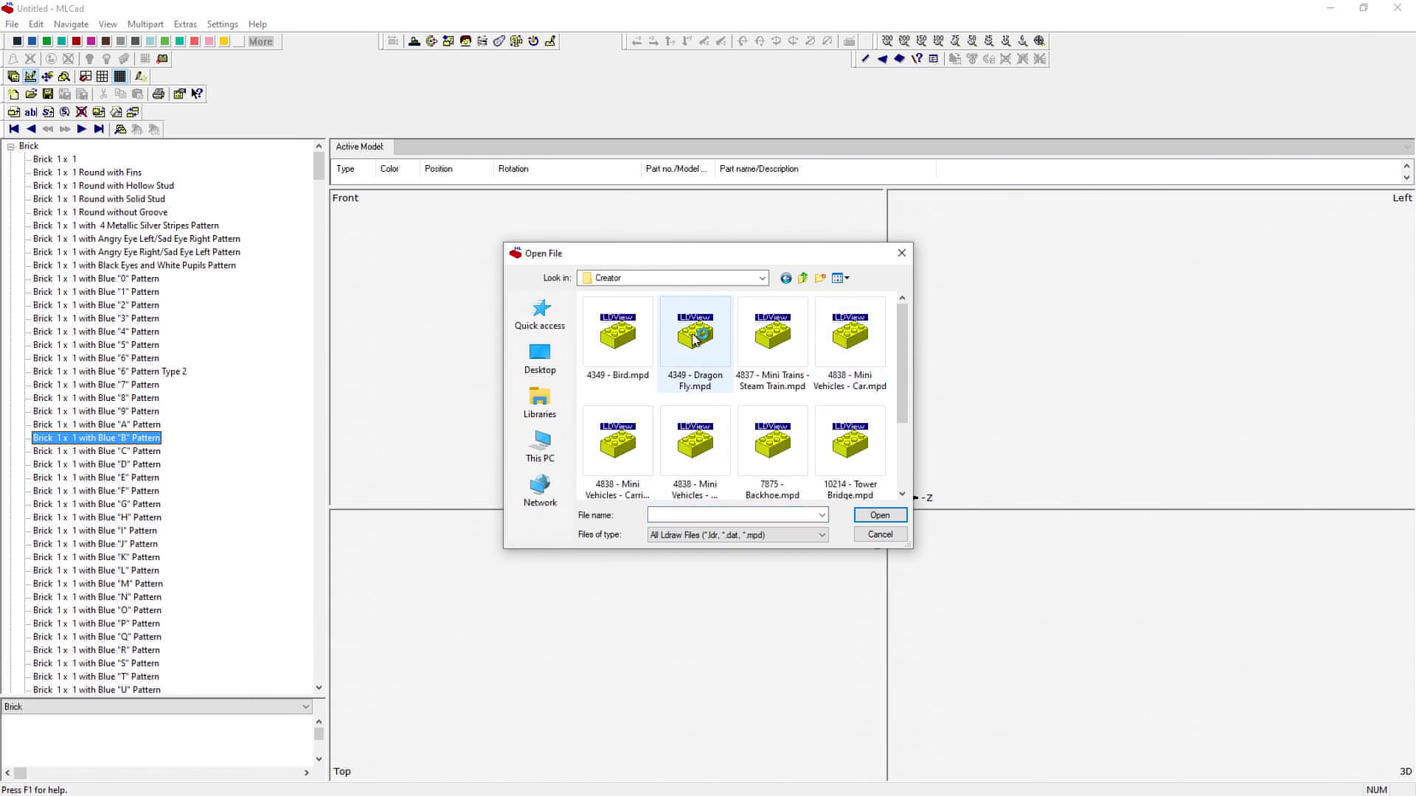
{"action": "left_click", "coordinate": [803, 278]}
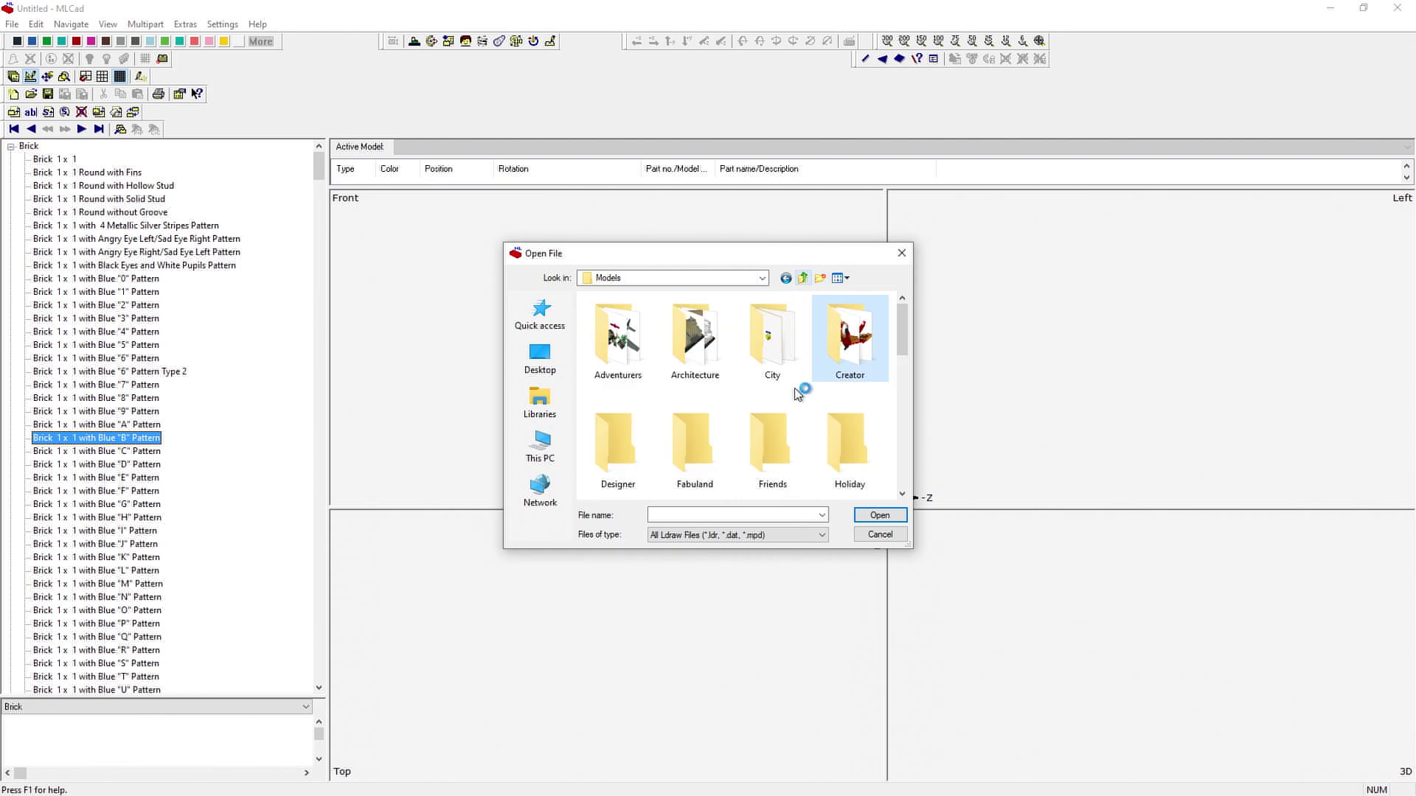
Open 10218 - PET SHOP.ldr from the Modular buildings folder, continuing past the missing part file and accepting the older-parts upgrade.
{"action": "scroll", "coordinate": [797, 406], "scroll_direction": "down", "scroll_amount": 1}
{"action": "double_click", "coordinate": [848, 442]}
{"action": "scroll", "coordinate": [856, 420], "scroll_direction": "down", "scroll_amount": 1}
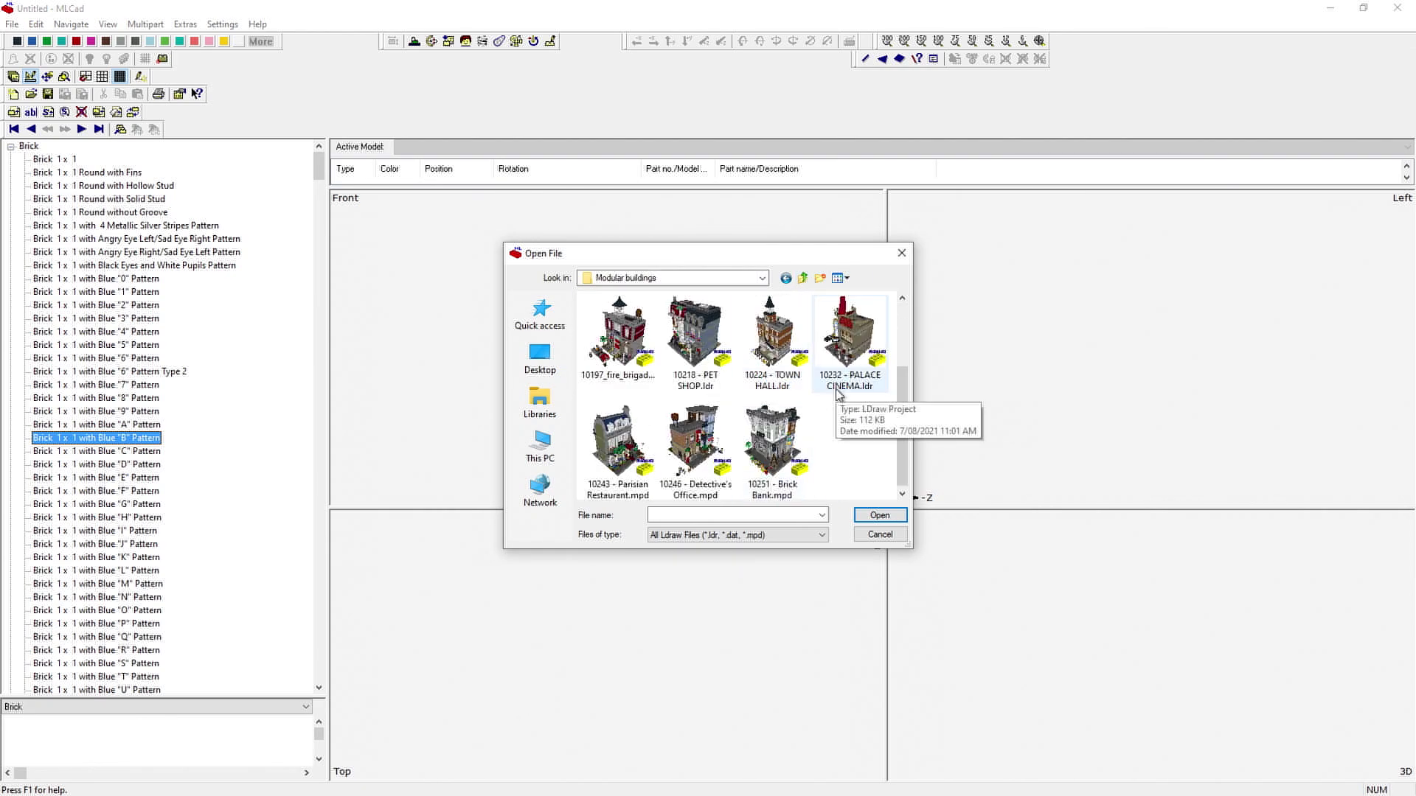
{"action": "left_click", "coordinate": [726, 369]}
{"action": "scroll", "coordinate": [734, 434], "scroll_direction": "up", "scroll_amount": 1}
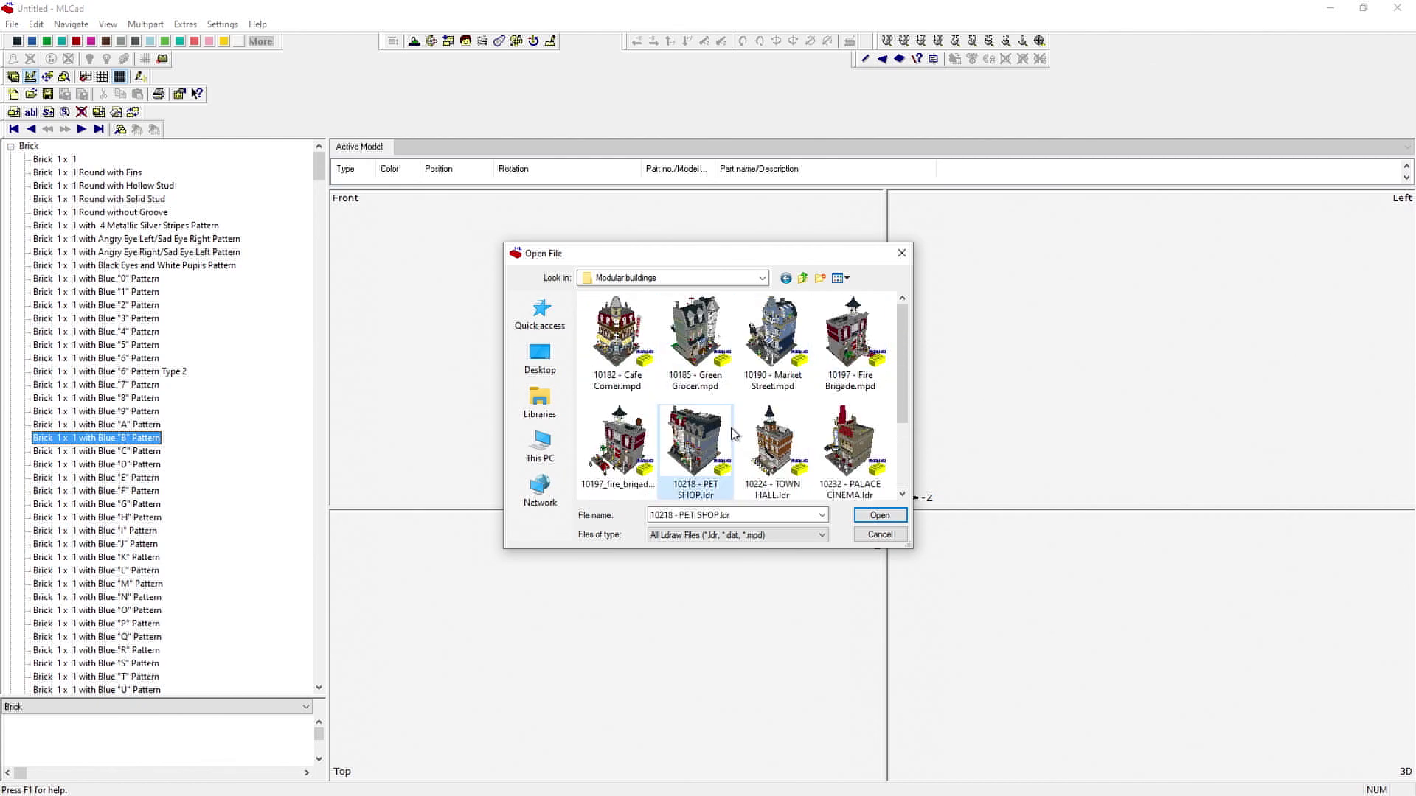
{"action": "double_click", "coordinate": [696, 445]}
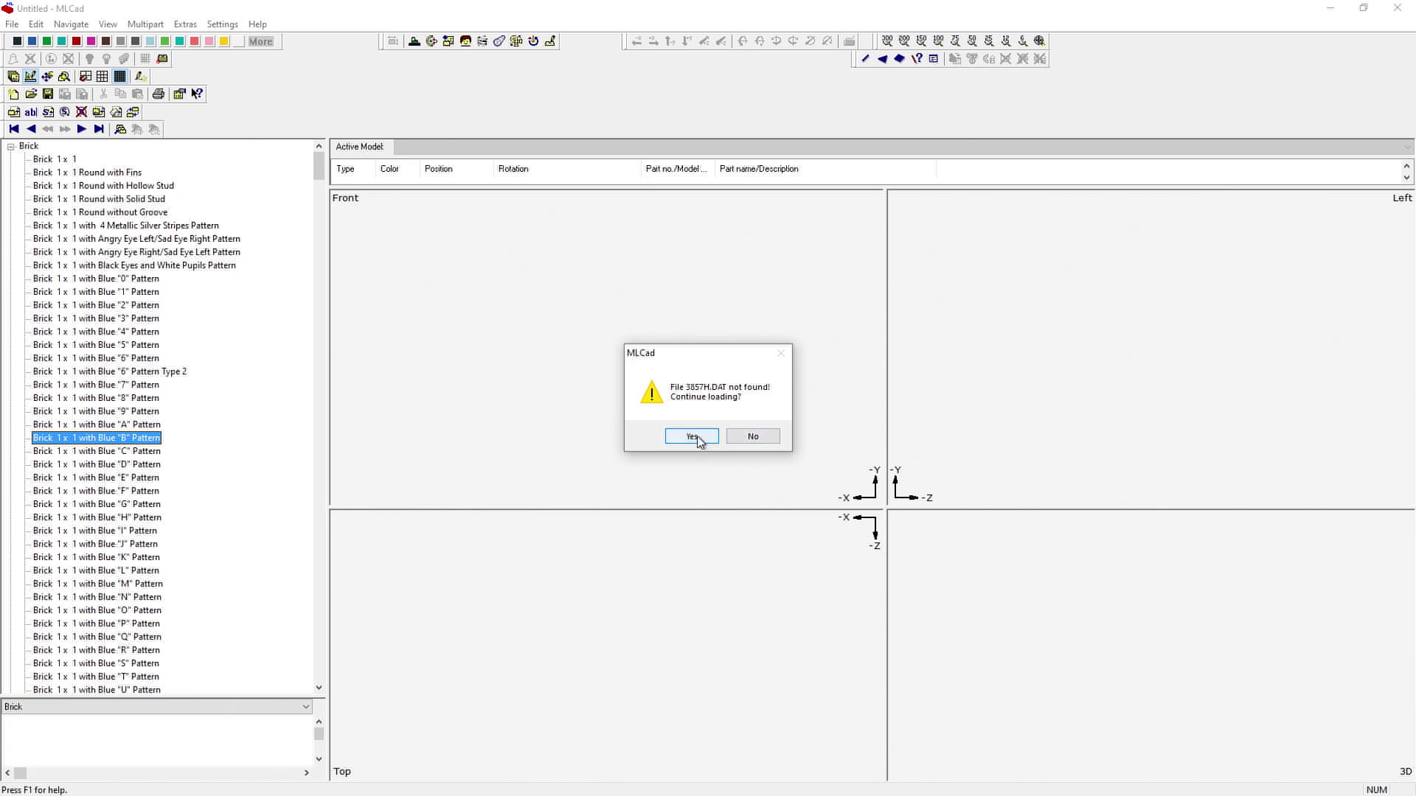
{"action": "left_click", "coordinate": [693, 436]}
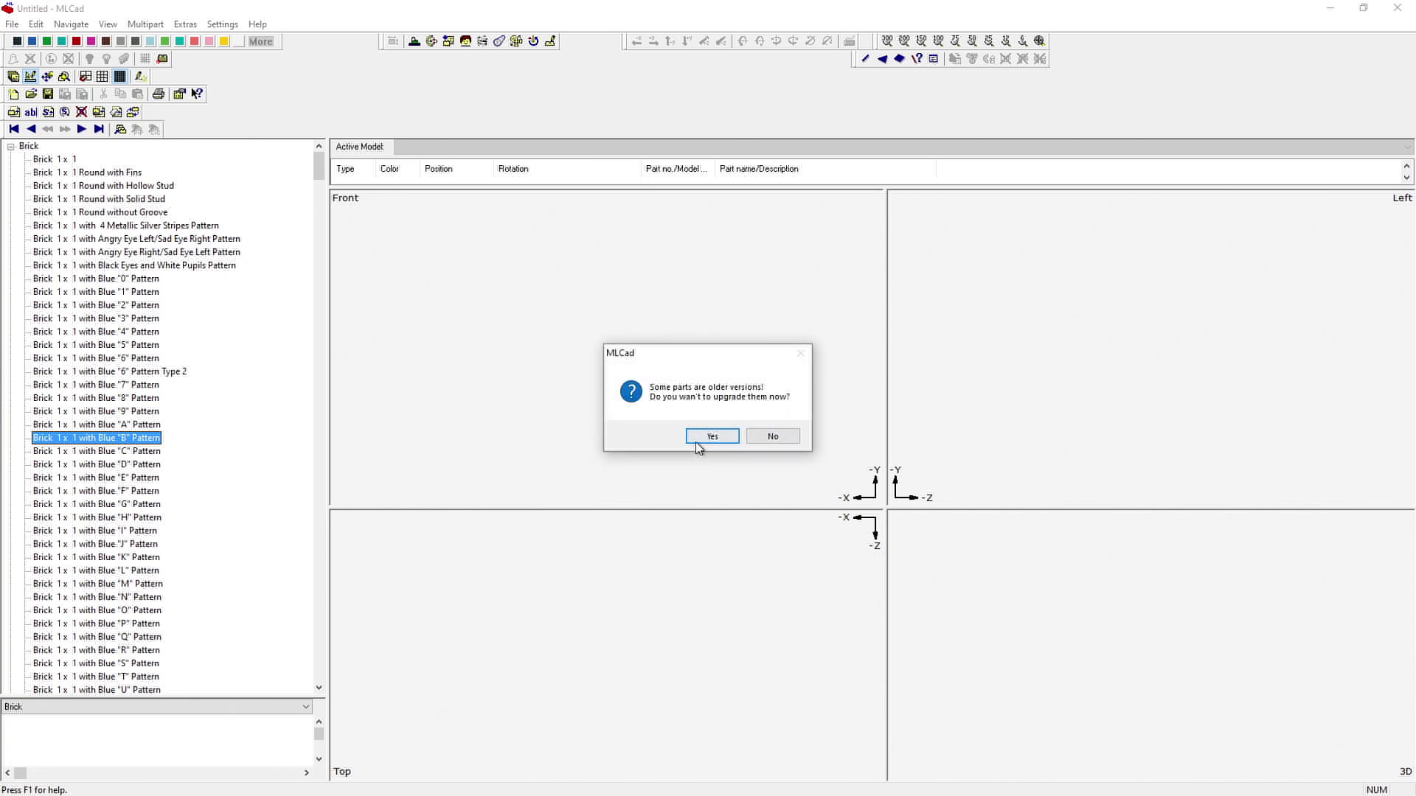
{"action": "left_click", "coordinate": [707, 437]}
{"action": "left_click", "coordinate": [810, 438]}
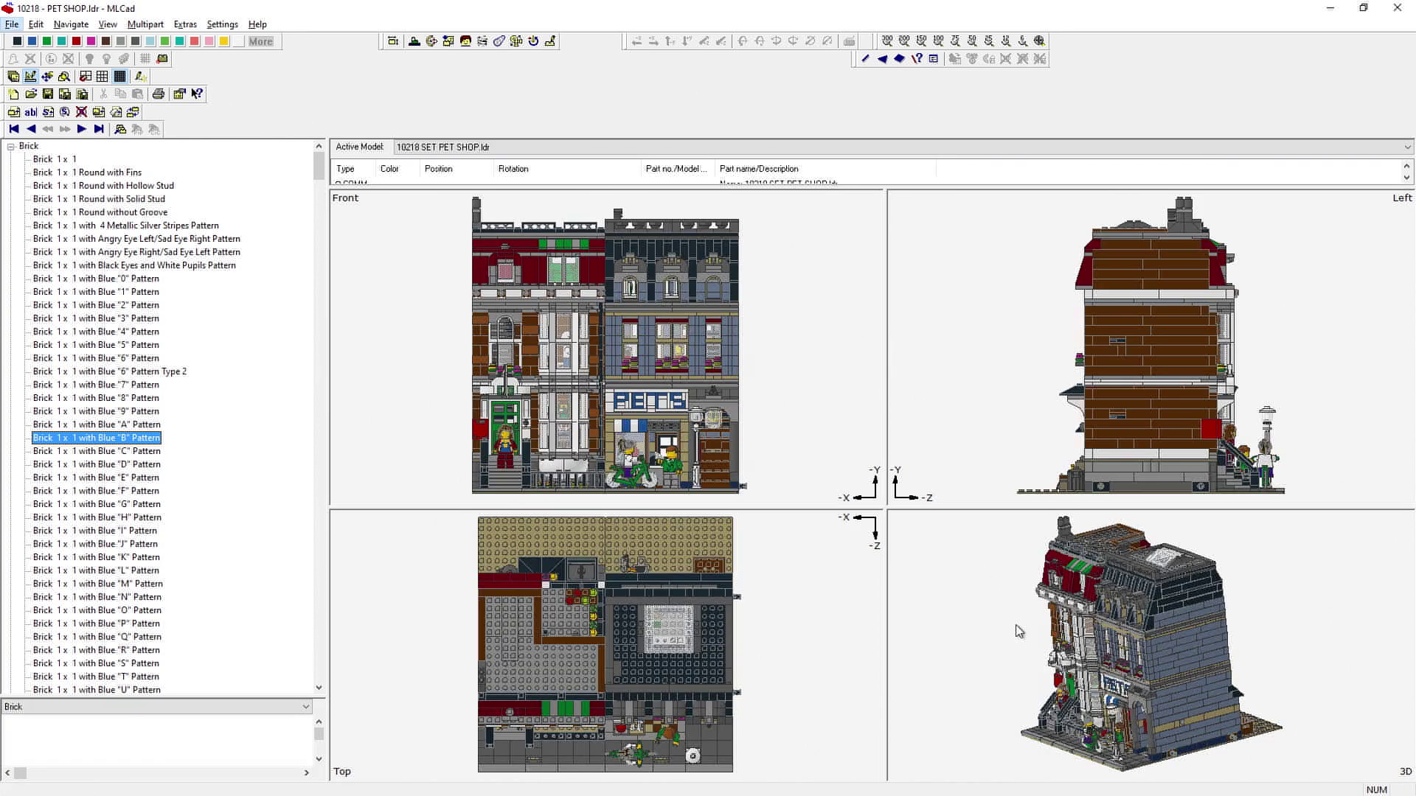
Examine the pet shop in the 3D view from different angles and zoom levels.
{"action": "mouse_move", "coordinate": [1017, 626]}
{"action": "left_mouse_down"}
{"action": "mouse_move", "coordinate": [1017, 641]}
{"action": "mouse_move", "coordinate": [1052, 648]}
{"action": "mouse_move", "coordinate": [1152, 631]}
{"action": "mouse_move", "coordinate": [1047, 613]}
{"action": "mouse_move", "coordinate": [941, 625]}
{"action": "mouse_move", "coordinate": [1010, 689]}
{"action": "mouse_move", "coordinate": [1072, 717]}
{"action": "mouse_move", "coordinate": [1090, 675]}
{"action": "mouse_move", "coordinate": [1030, 643]}
{"action": "mouse_move", "coordinate": [969, 501]}
{"action": "left_mouse_up"}
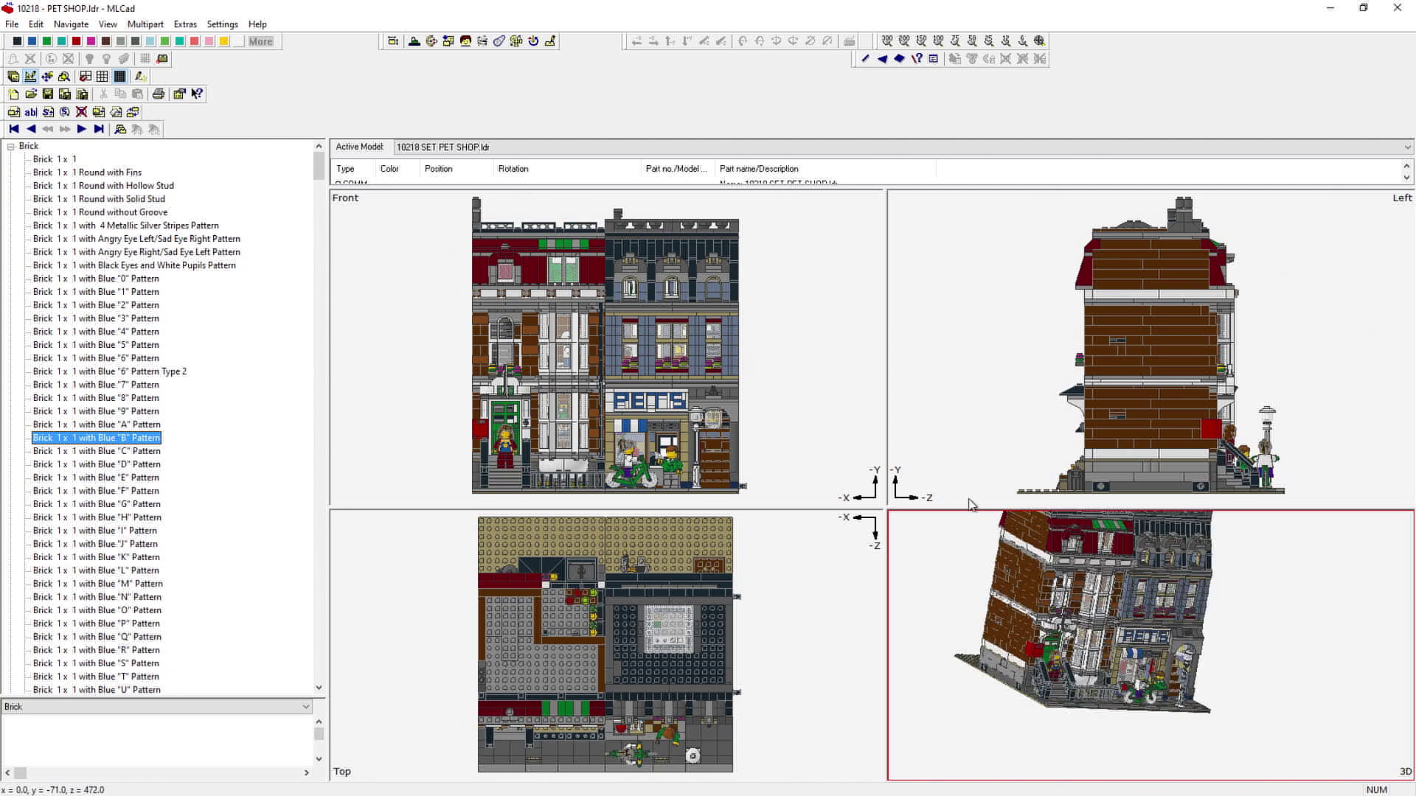
{"action": "scroll", "coordinate": [1061, 606], "scroll_direction": "up", "scroll_amount": 5}
{"action": "scroll", "coordinate": [1069, 614], "scroll_direction": "down", "scroll_amount": 3}
{"action": "scroll", "coordinate": [1071, 621], "scroll_direction": "down", "scroll_amount": 5}
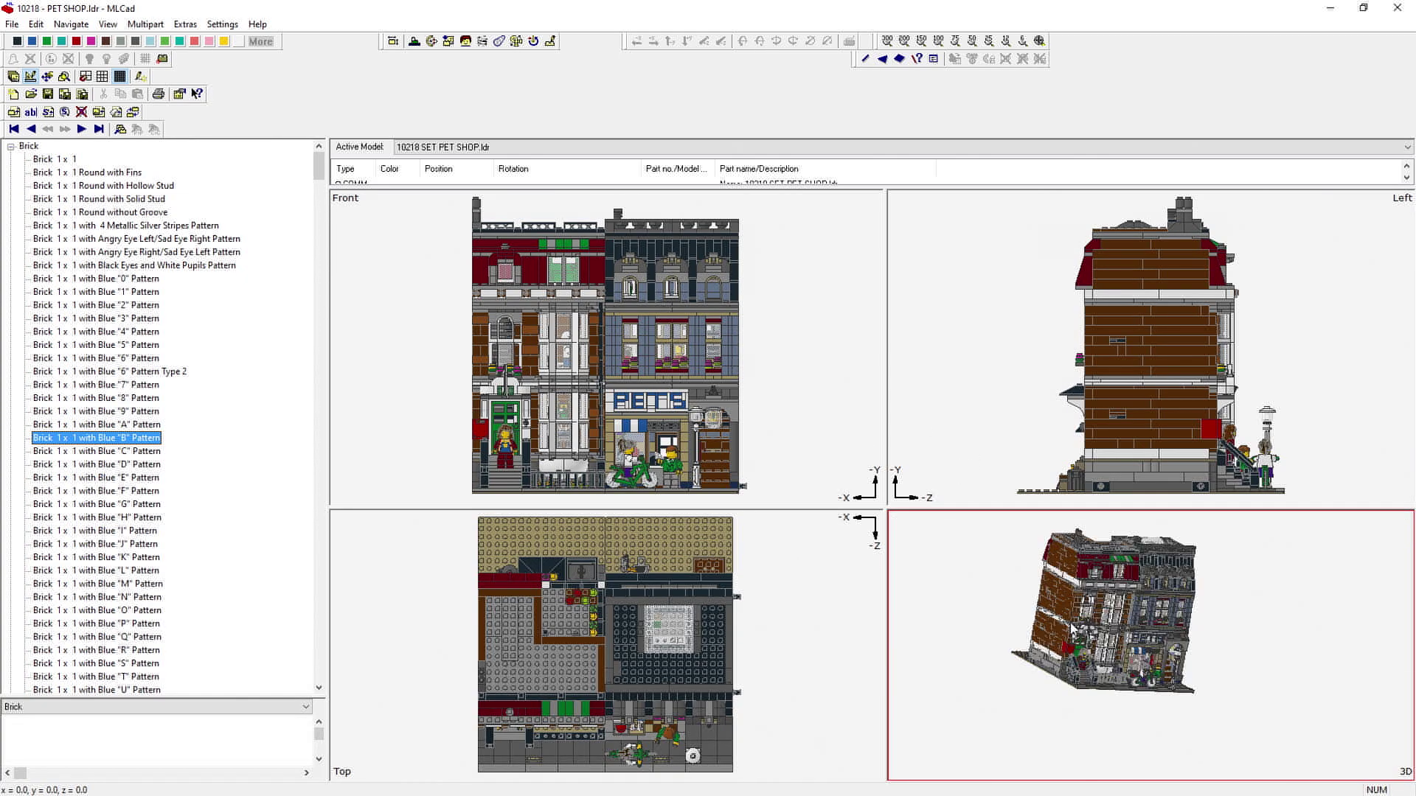
{"action": "scroll", "coordinate": [1120, 602], "scroll_direction": "up", "scroll_amount": 5}
{"action": "scroll", "coordinate": [1096, 610], "scroll_direction": "down", "scroll_amount": 5}
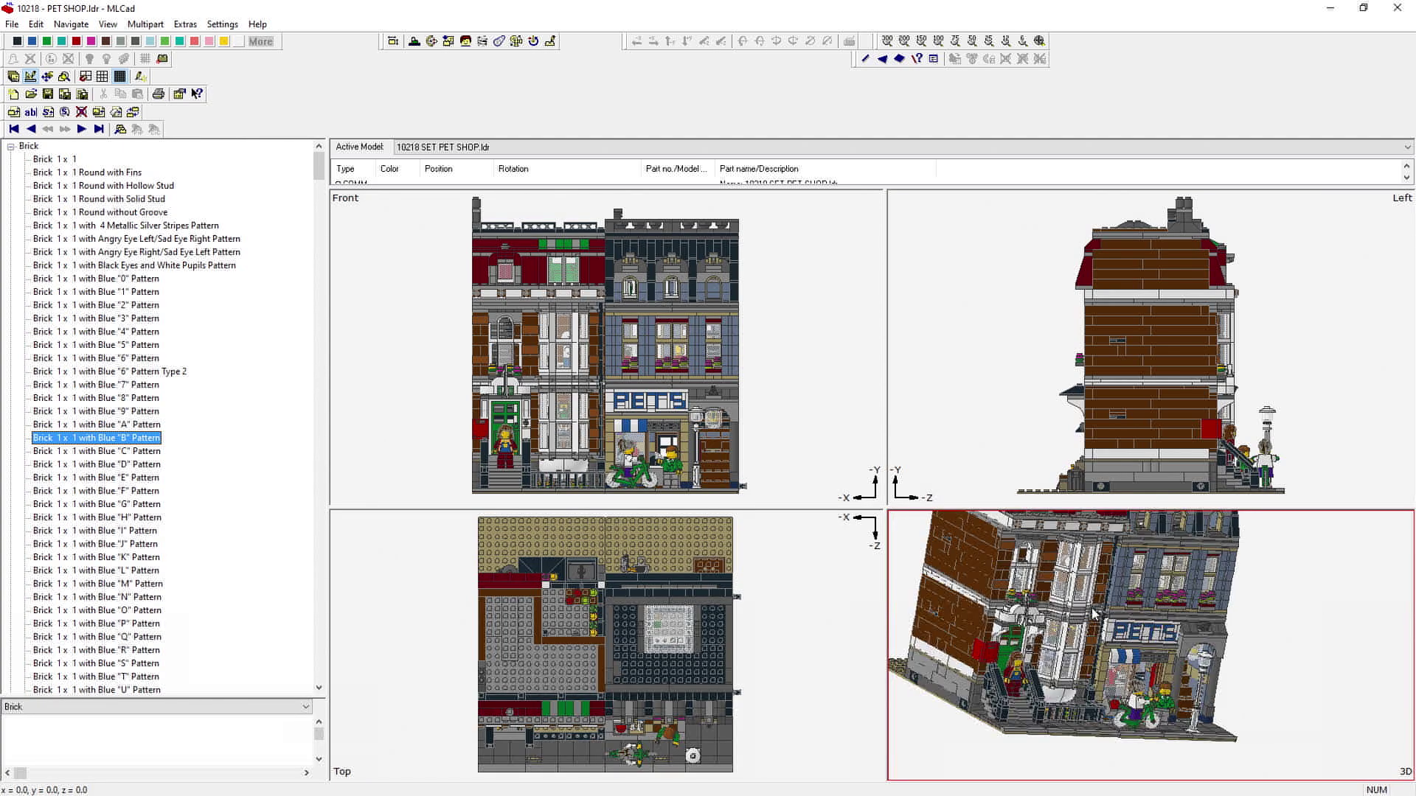
{"action": "left_click_drag", "start_coordinate": [942, 600], "coordinate": [1166, 608]}
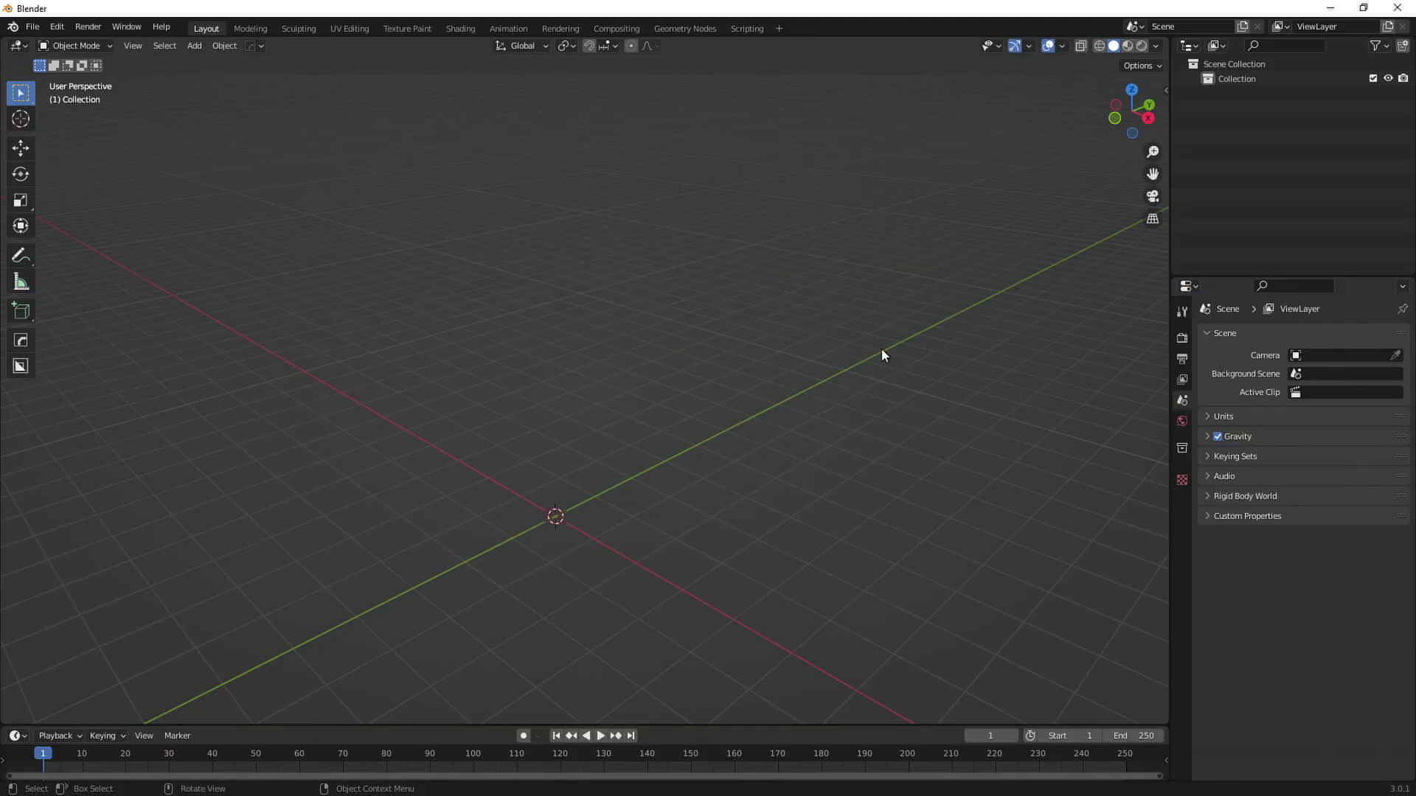
Switch to Blender and start an LDraw (.mpd/.ldr/.l3b/.dat) import.
{"action": "left_click", "coordinate": [32, 26]}
{"action": "key", "text": "Escape"}
{"action": "left_click", "coordinate": [33, 27]}
{"action": "mouse_move", "coordinate": [70, 226]}
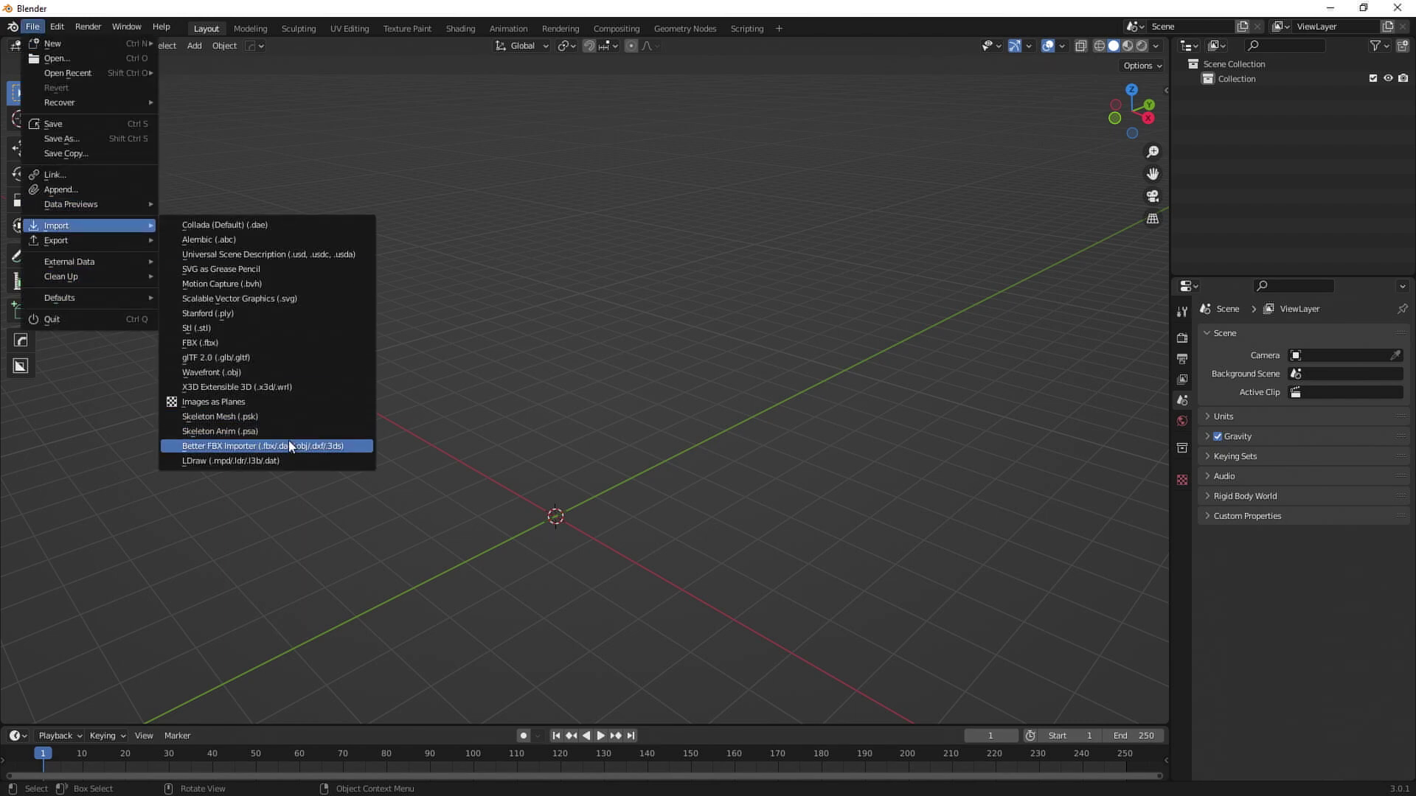
{"action": "left_click", "coordinate": [201, 462]}
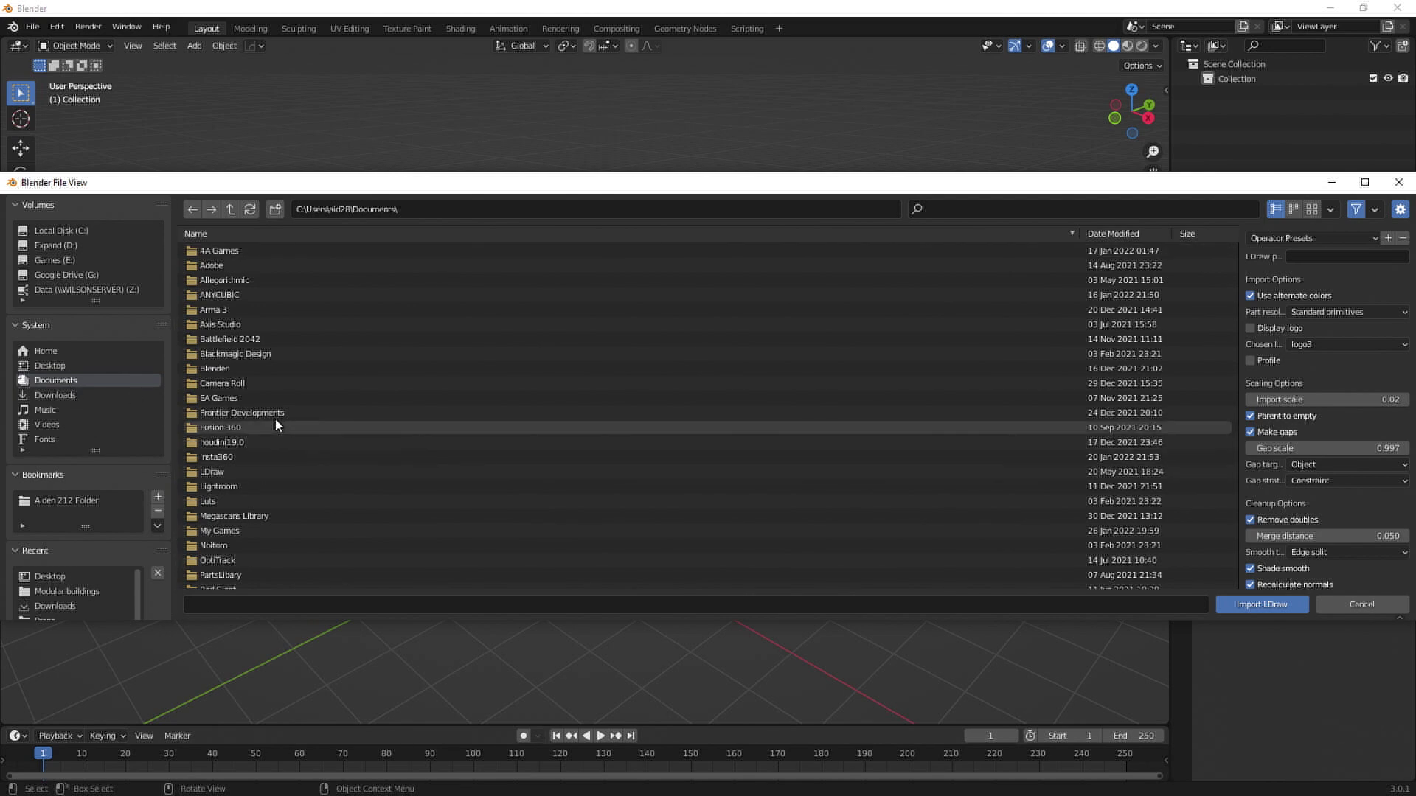
Select 10218 - PET SHOP.ldr from the LDraw\Models\Modular buildings folder in Documents as the file to import.
{"action": "left_click", "coordinate": [236, 473]}
{"action": "double_click", "coordinate": [237, 474]}
{"action": "double_click", "coordinate": [241, 249]}
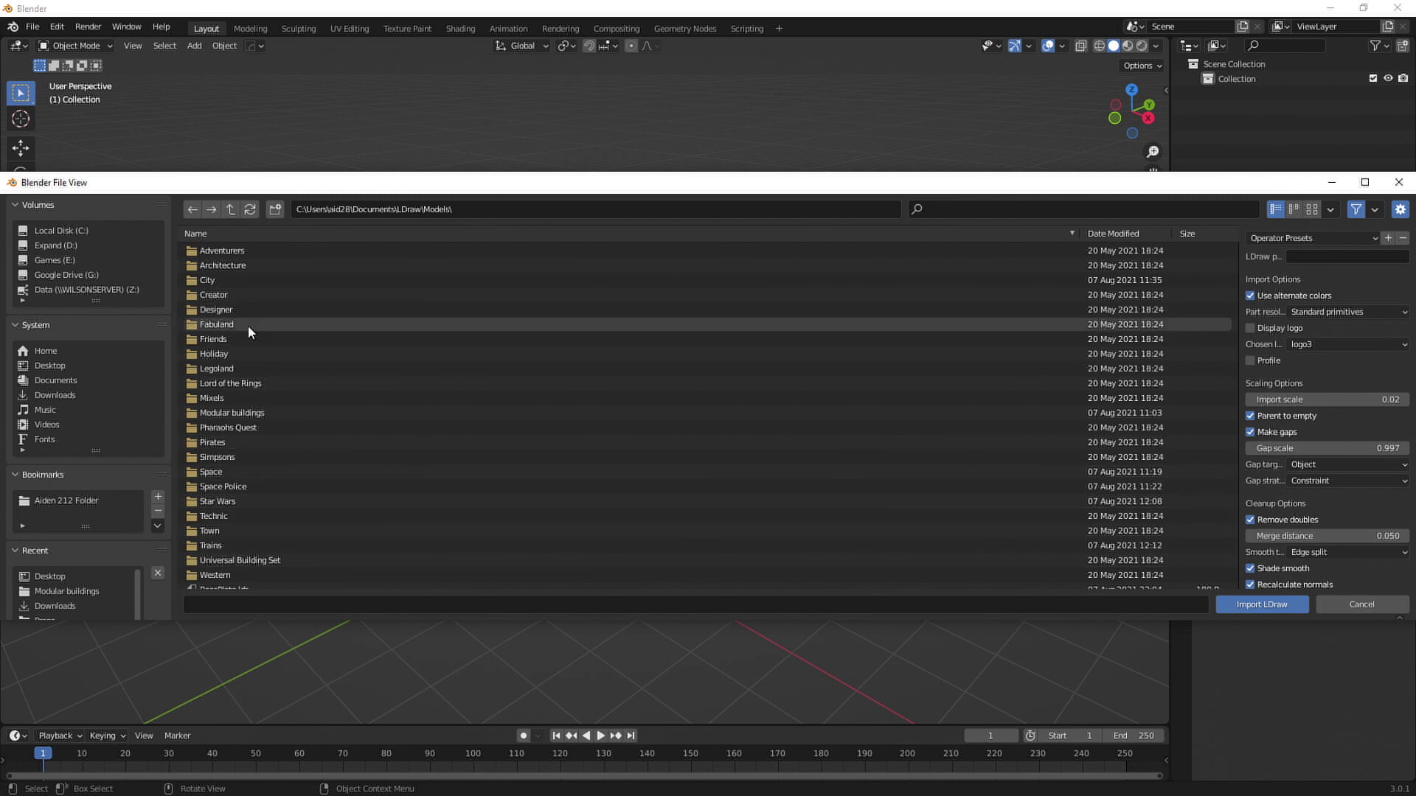
{"action": "double_click", "coordinate": [234, 413]}
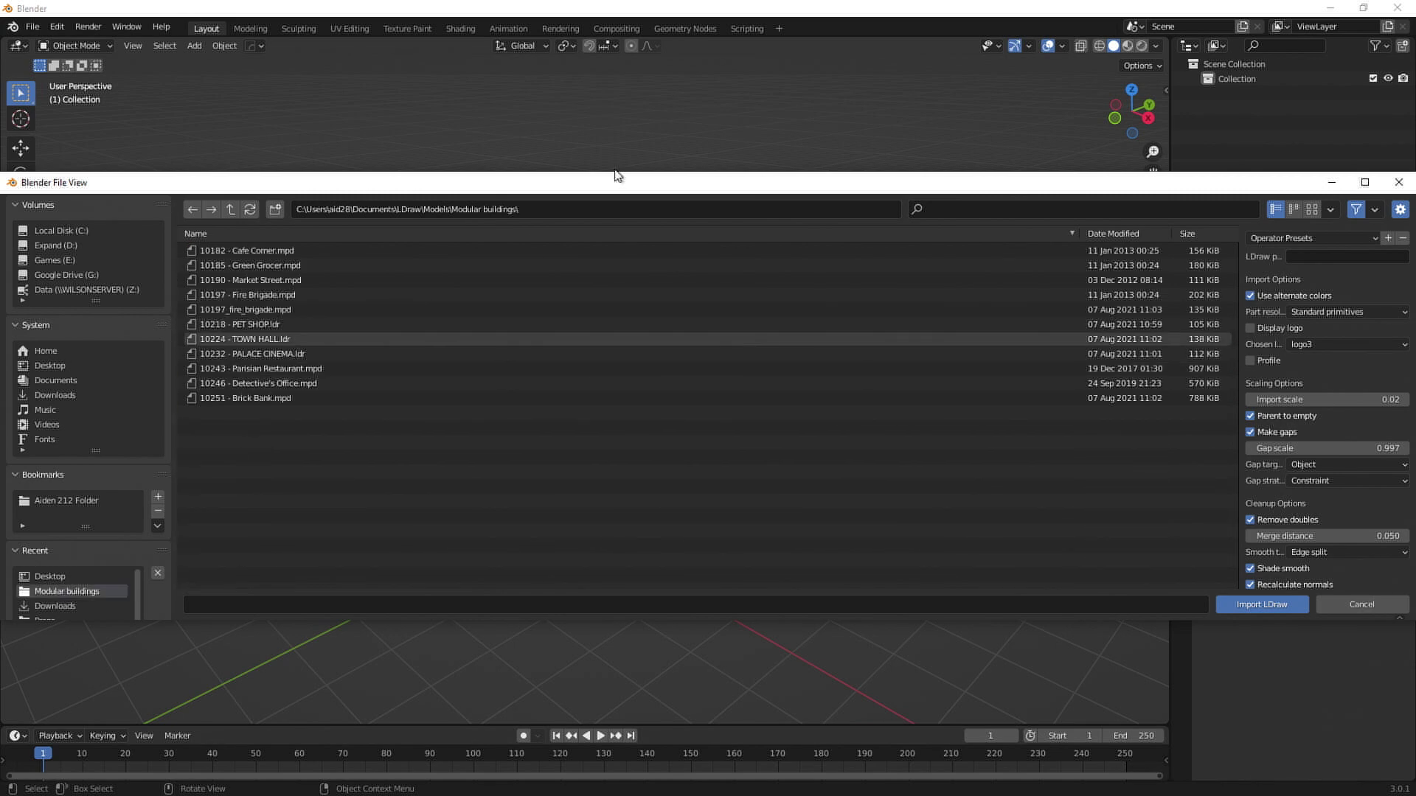
{"action": "left_click", "coordinate": [271, 325]}
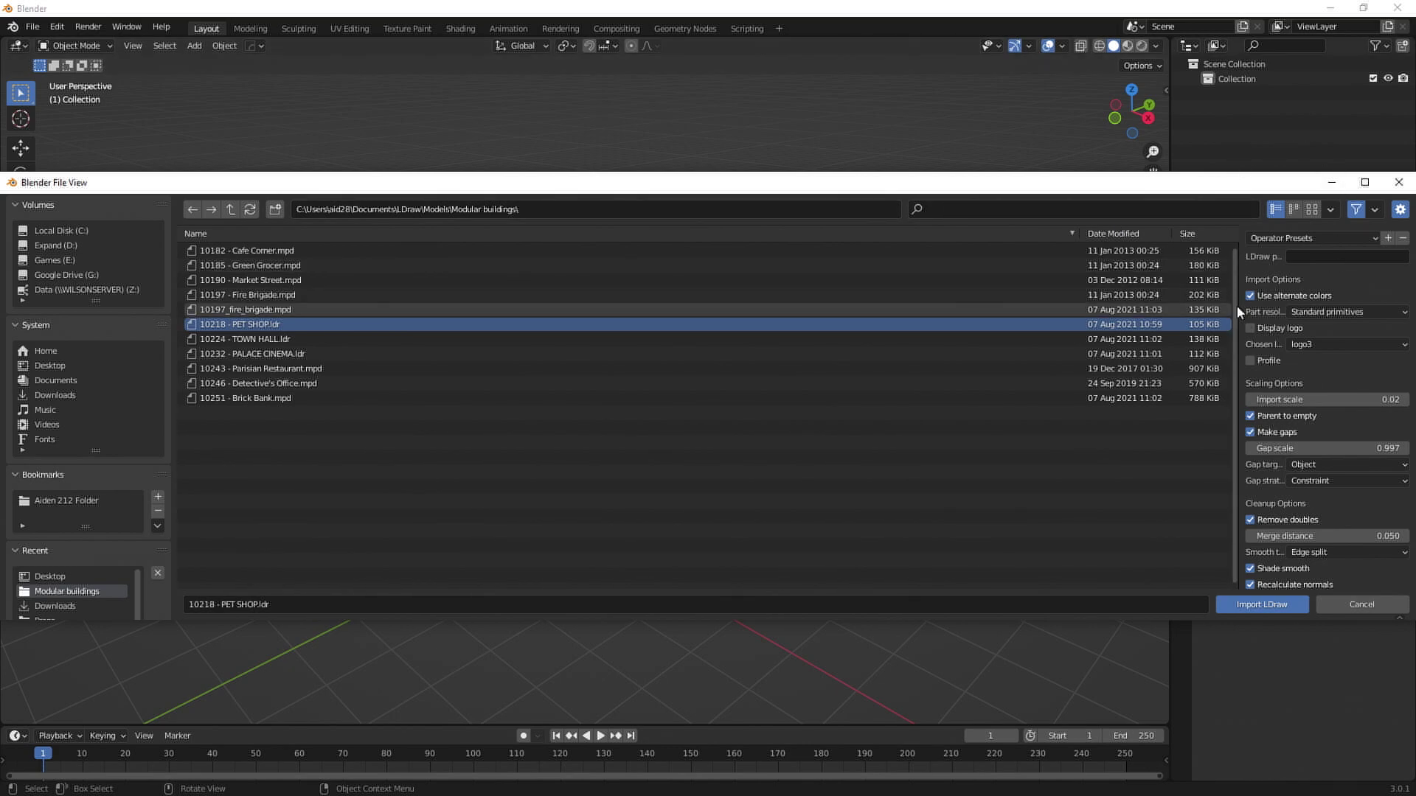
Widen the import options and set the LDraw path to the PartsLibary\ldraw folder in Documents.
{"action": "left_click_drag", "start_coordinate": [1203, 198], "coordinate": [559, 180]}
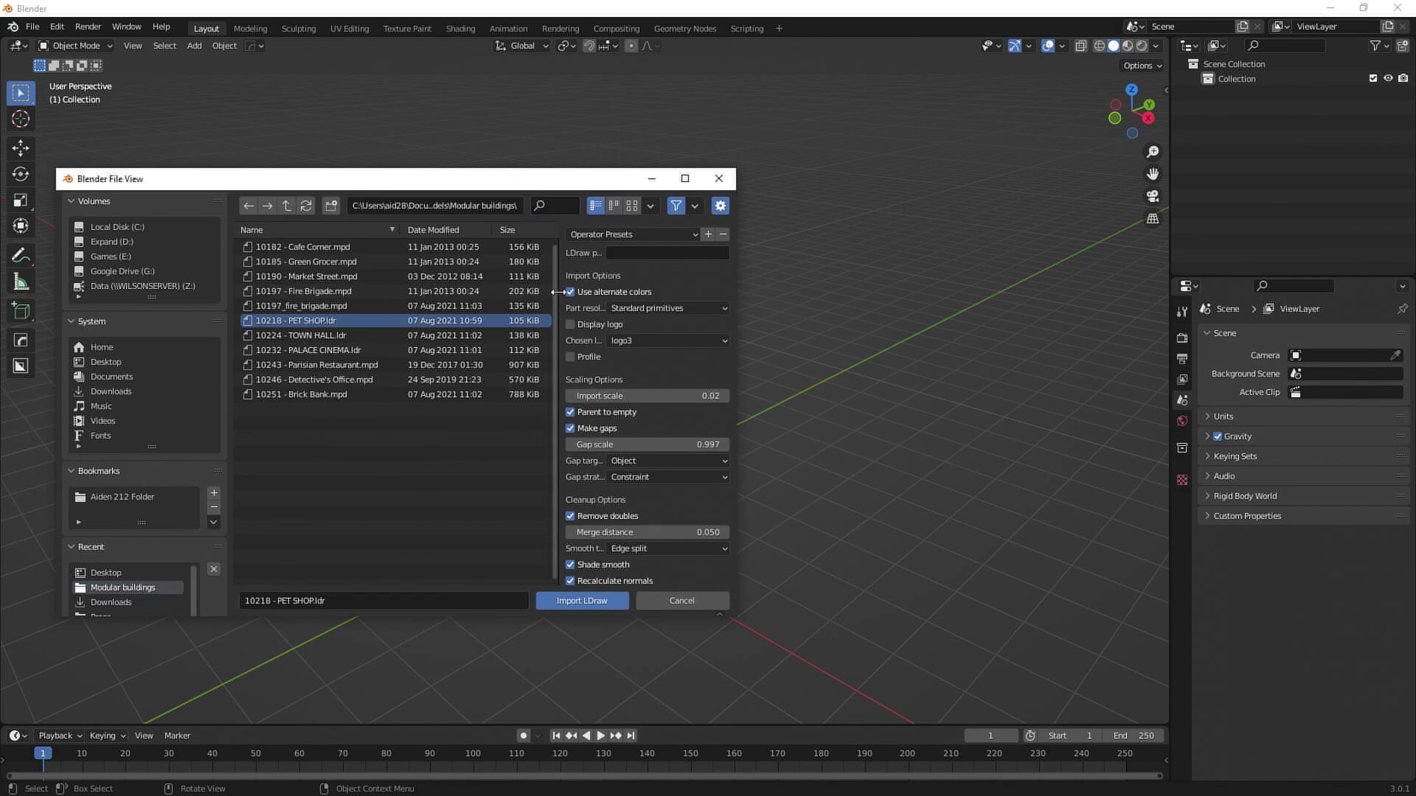
{"action": "left_click_drag", "start_coordinate": [558, 286], "coordinate": [482, 282]}
{"action": "left_click", "coordinate": [546, 253]}
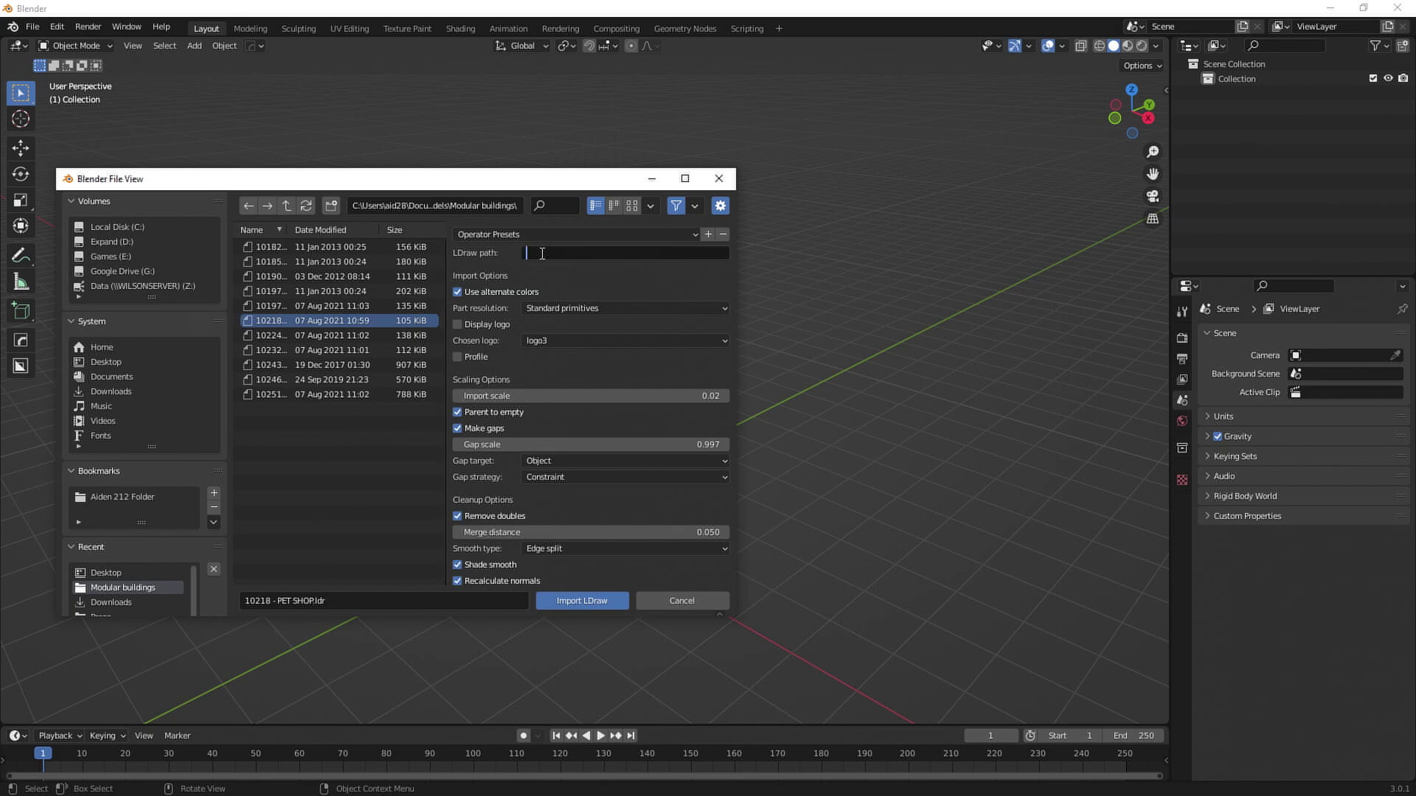
{"action": "type", "text": "C:\\Users\\aid28\\Documents\\PartsLibary\\ldraw"}
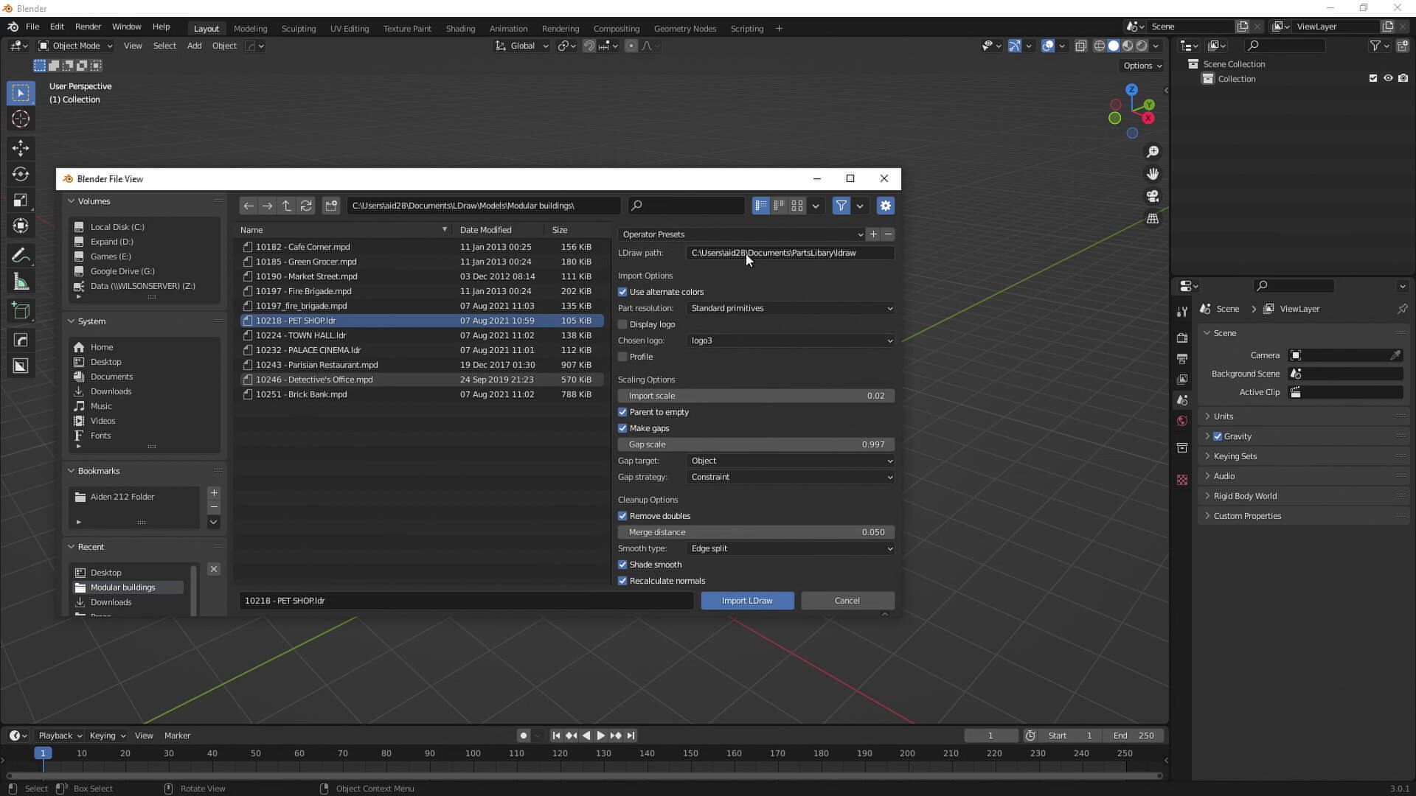
Set the import's part resolution to High resolution primitives and turn on Display logo.
{"action": "left_click", "coordinate": [748, 307]}
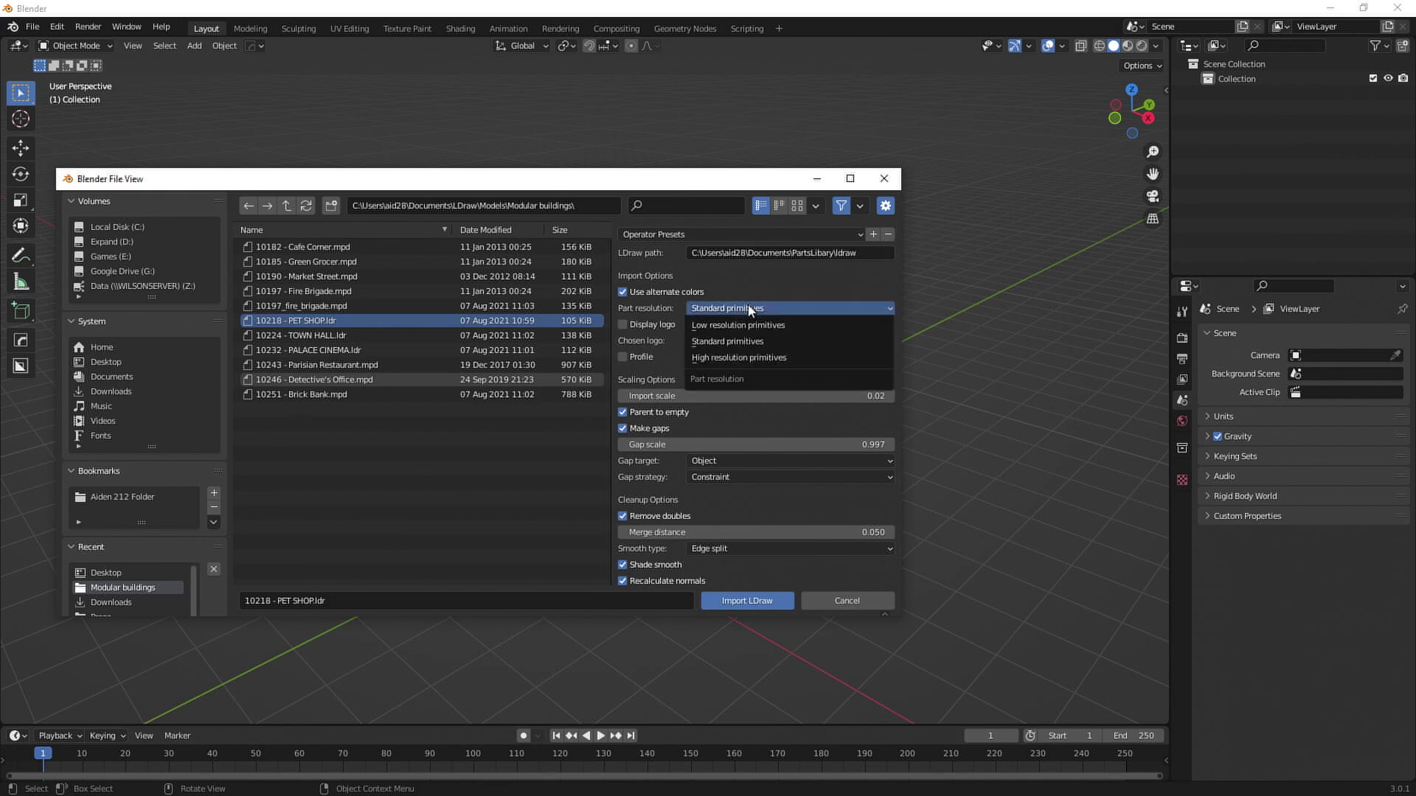
{"action": "left_click", "coordinate": [725, 360]}
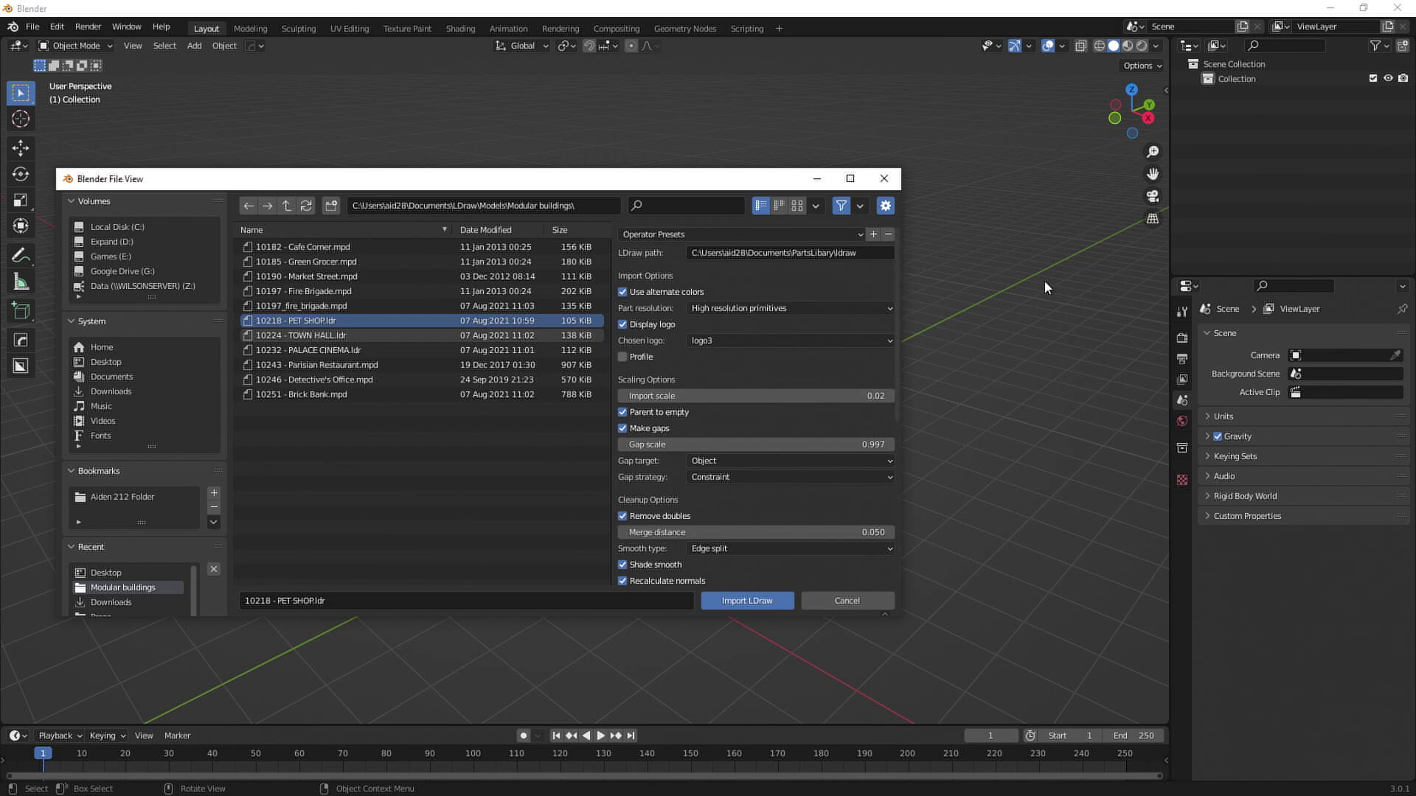
Set the import's smooth type to Auto smooth and import the Pet Shop LDraw model.
{"action": "scroll", "coordinate": [720, 387], "scroll_direction": "down", "scroll_amount": 6}
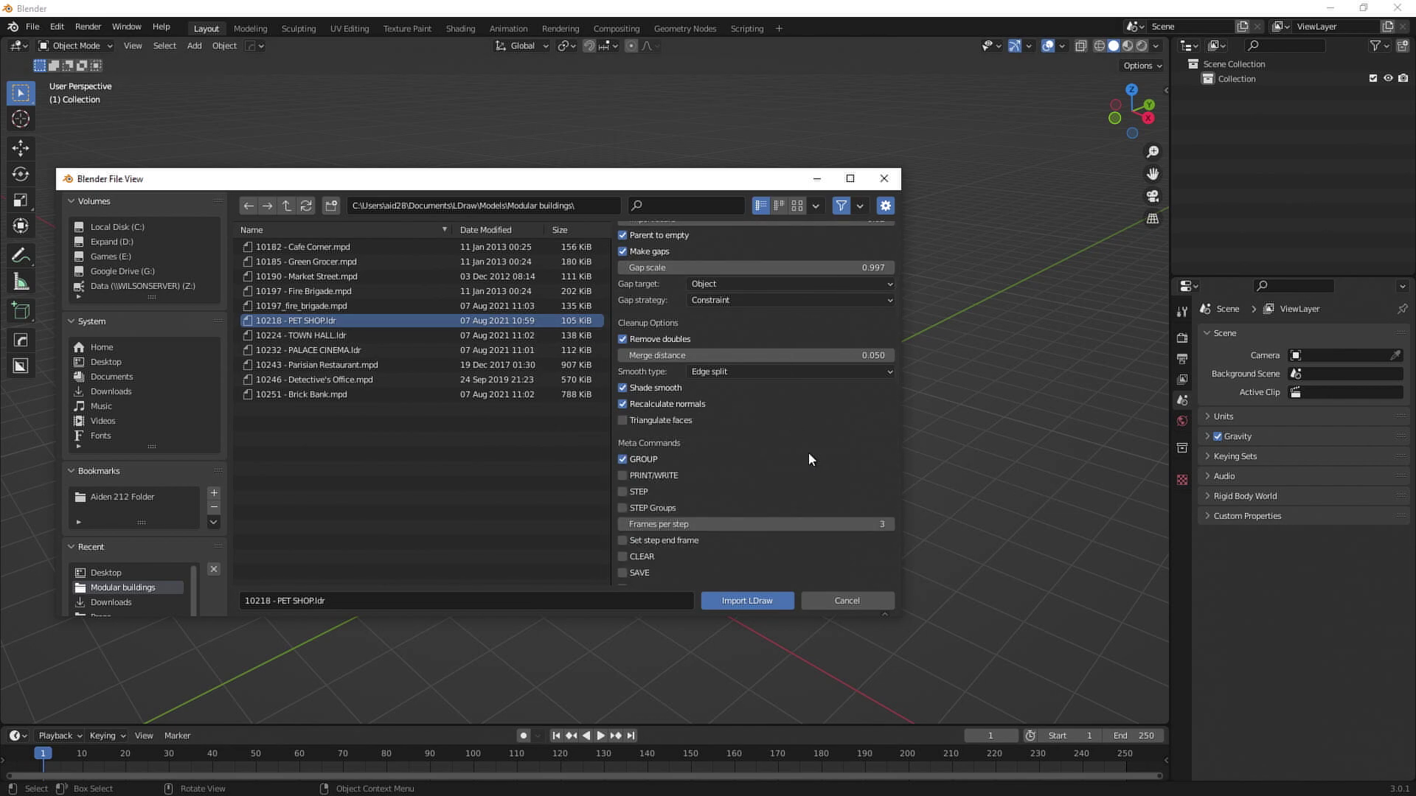
{"action": "left_click", "coordinate": [734, 371]}
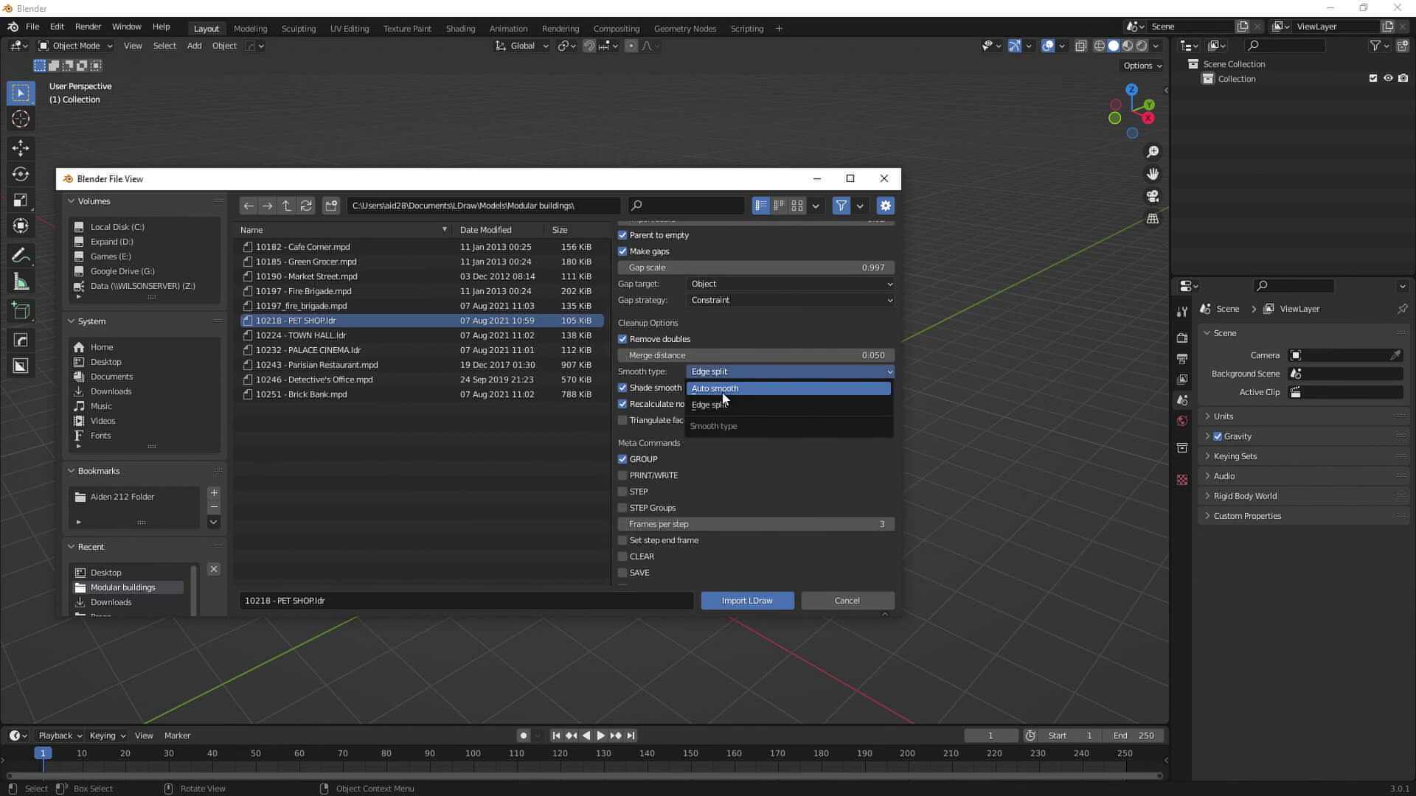
{"action": "left_click", "coordinate": [729, 389]}
{"action": "scroll", "coordinate": [721, 396], "scroll_direction": "up", "scroll_amount": 2}
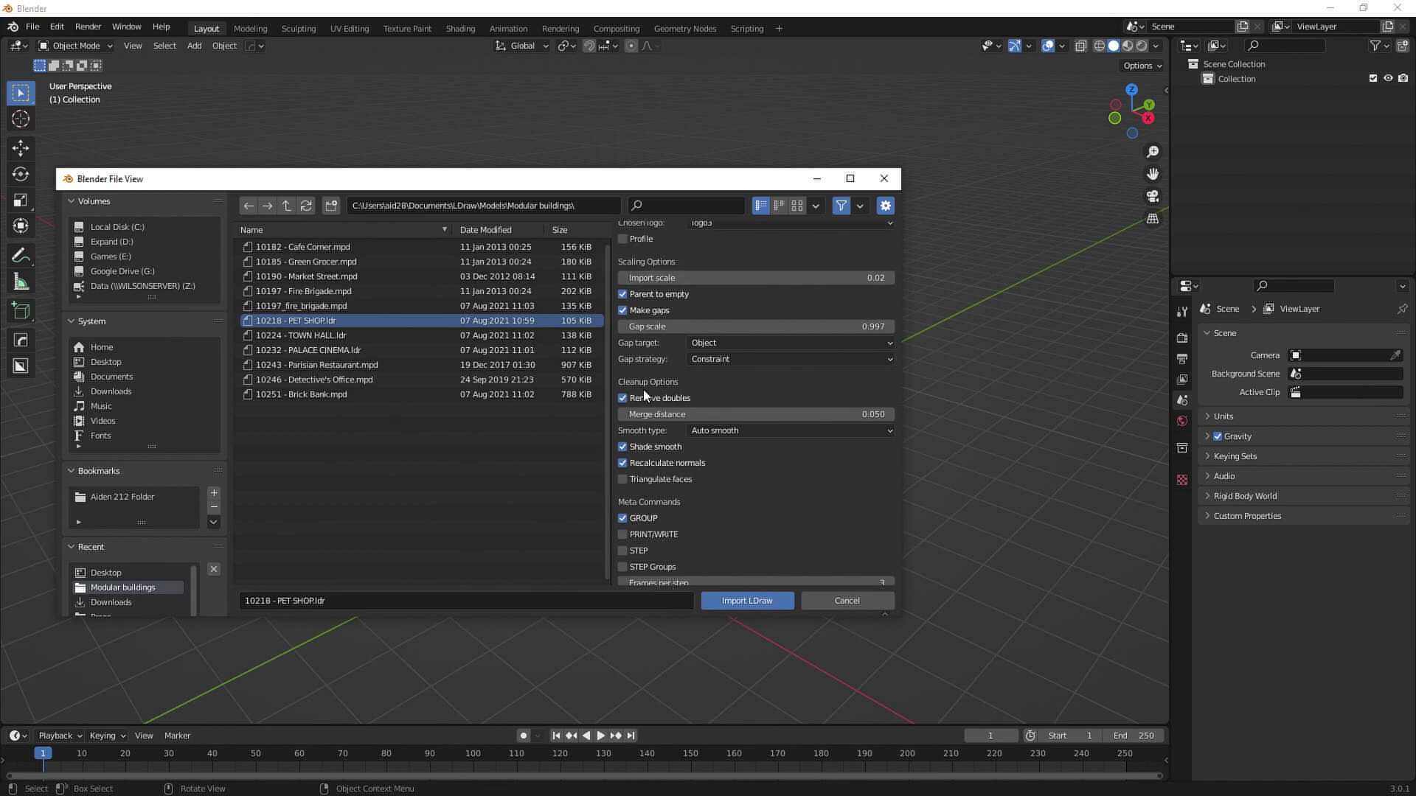
{"action": "left_click", "coordinate": [729, 602]}
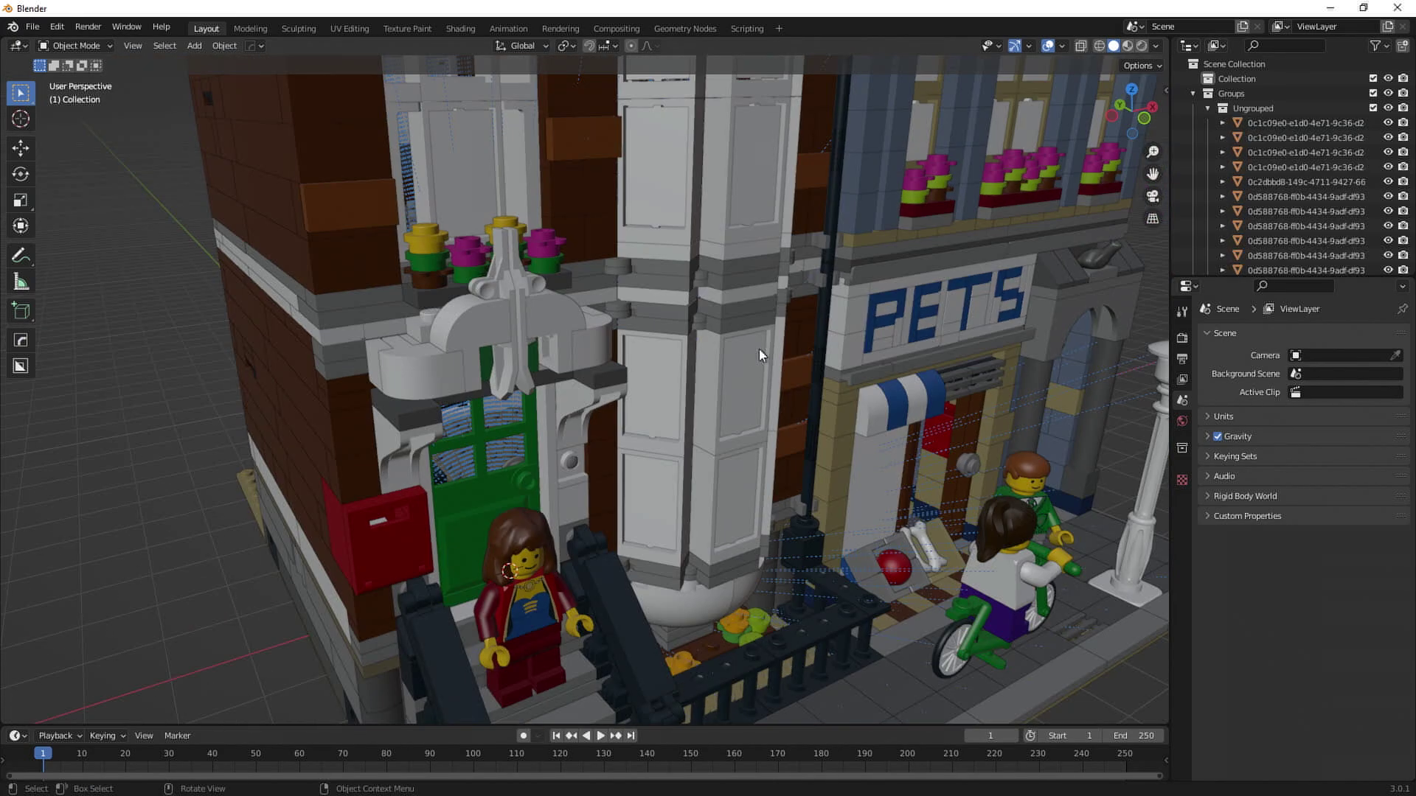
Try moving the whole mesh of a brown side-wall brick in Edit Mode to check how its linked copies respond.
{"action": "middle_click_drag", "start_coordinate": [759, 348], "coordinate": [474, 241]}
{"action": "left_click", "coordinate": [476, 247]}
{"action": "key", "text": "Tab"}
{"action": "scroll", "coordinate": [457, 316], "scroll_direction": "up", "scroll_amount": 5}
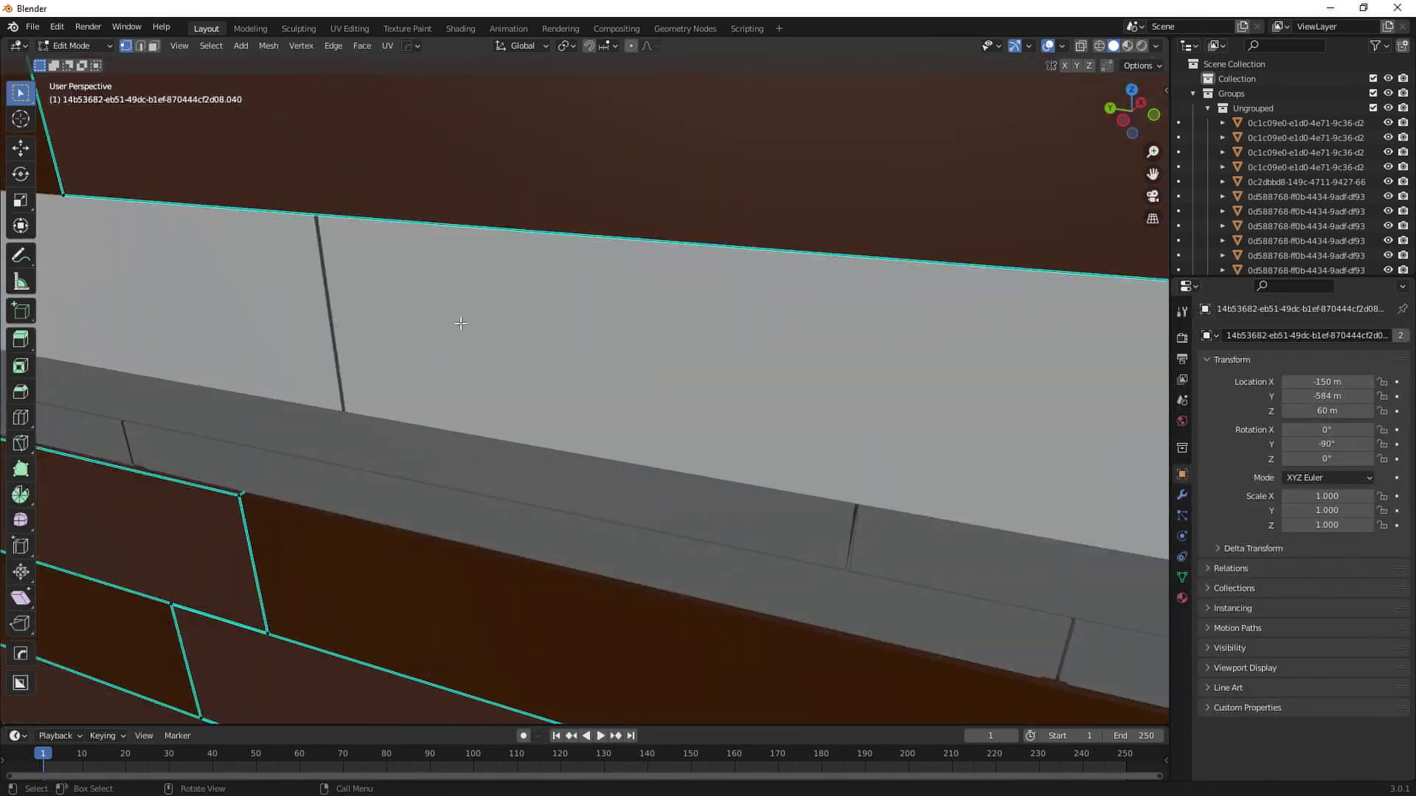
{"action": "middle_click_drag", "start_coordinate": [462, 319], "coordinate": [556, 341]}
{"action": "scroll", "coordinate": [564, 329], "scroll_direction": "down", "scroll_amount": 5}
{"action": "key", "text": "a"}
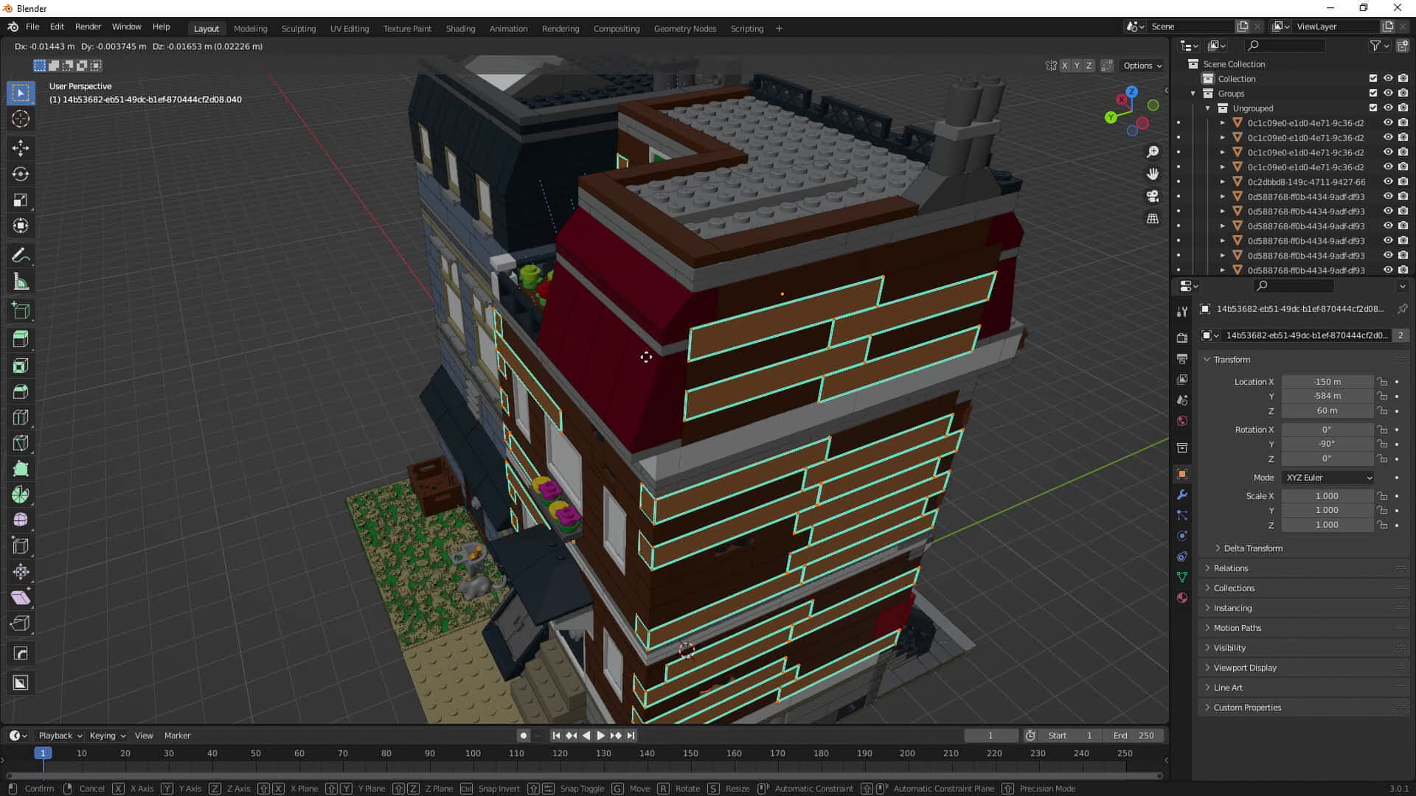
{"action": "key", "text": "ctrl+l"}
{"action": "key", "text": "g"}
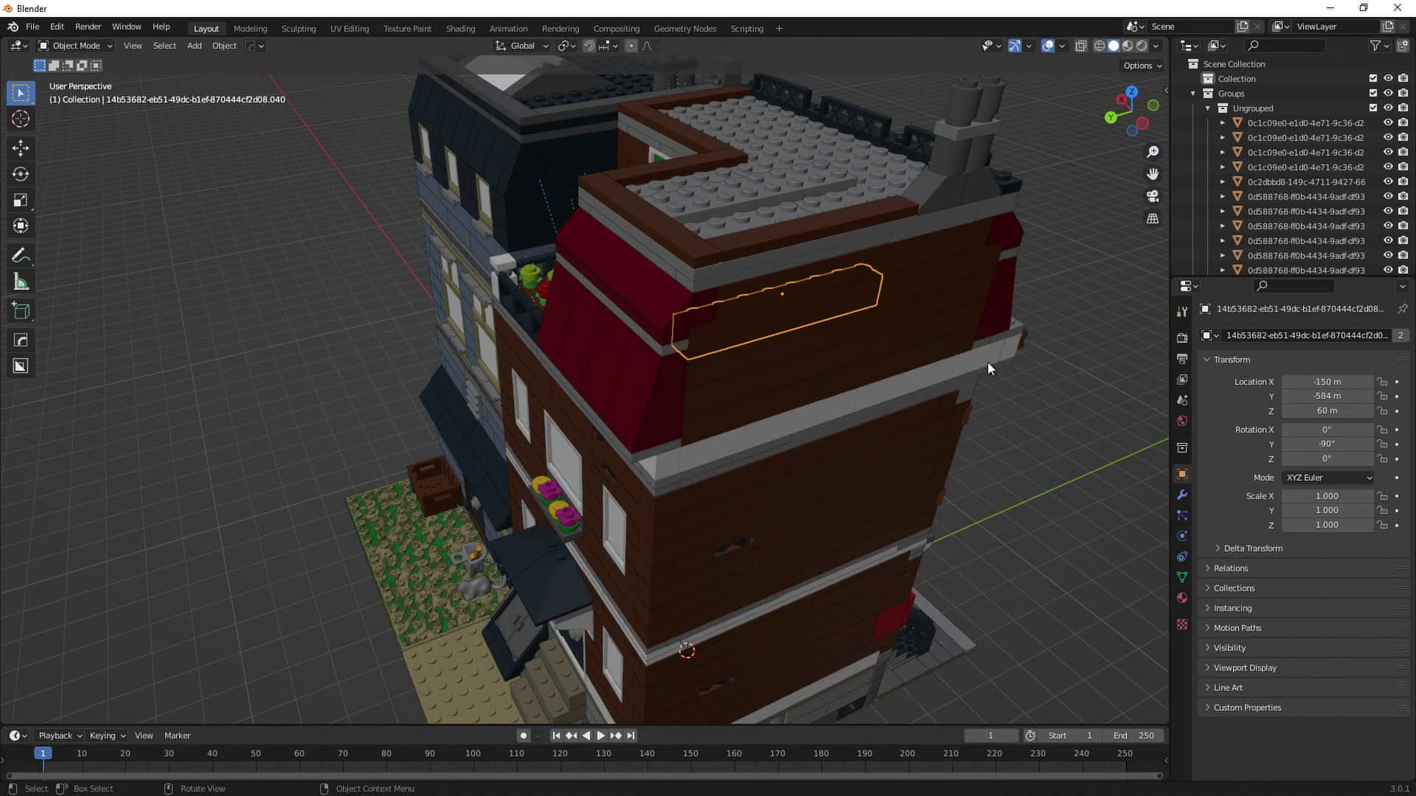
Examine the imported pet shop building from several sides and look closely at its shopfront details.
{"action": "middle_click_drag", "start_coordinate": [988, 362], "coordinate": [780, 441]}
{"action": "middle_click_drag", "start_coordinate": [808, 510], "coordinate": [507, 391]}
{"action": "scroll", "coordinate": [507, 394], "scroll_direction": "down", "scroll_amount": 5}
{"action": "middle_click_drag", "start_coordinate": [635, 400], "coordinate": [534, 376]}
{"action": "scroll", "coordinate": [643, 404], "scroll_direction": "up", "scroll_amount": 4}
{"action": "middle_click_drag", "start_coordinate": [643, 404], "coordinate": [568, 307]}
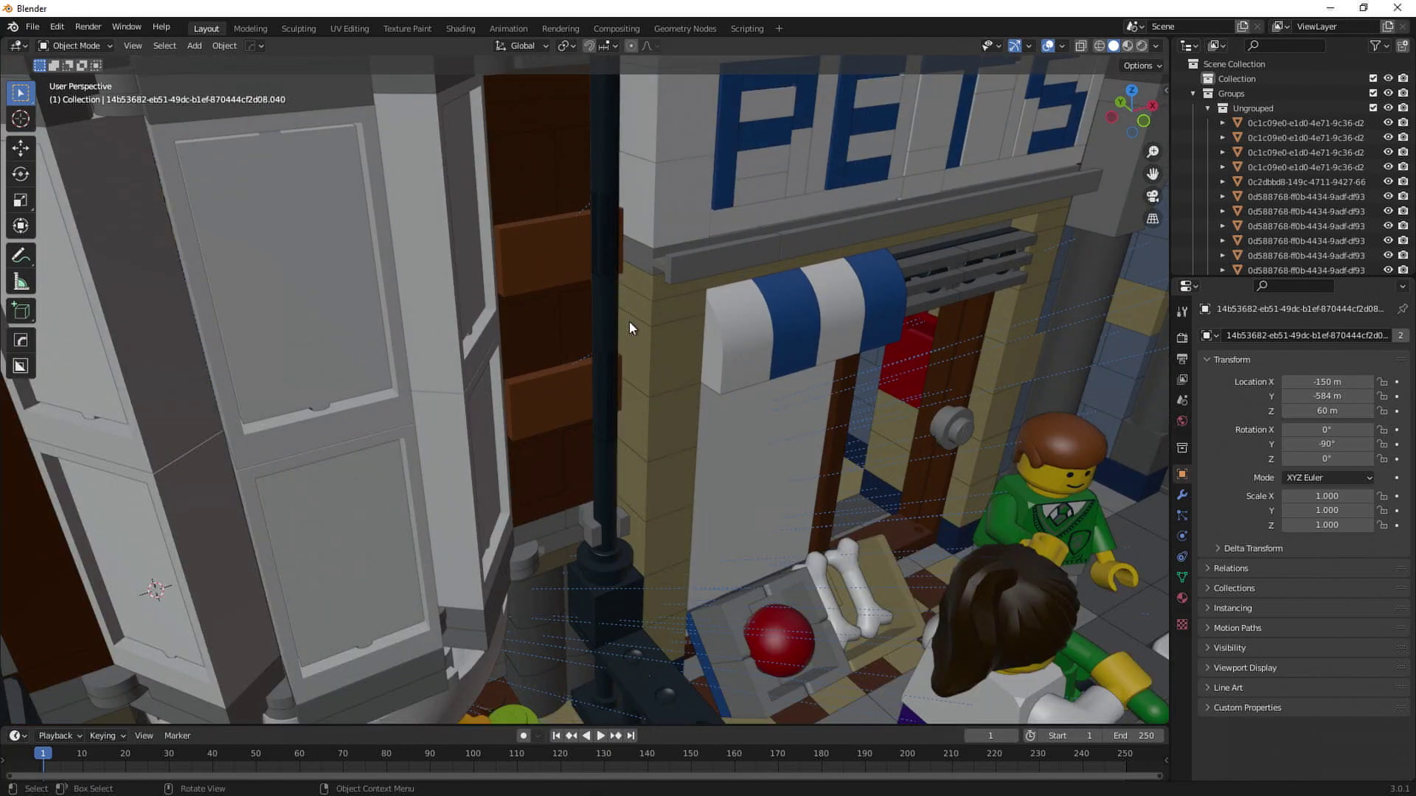
{"action": "scroll", "coordinate": [630, 325], "scroll_direction": "down", "scroll_amount": 6}
Start an FBX export of the scene to the Desktop folder with the file name PetShop.
{"action": "left_click", "coordinate": [34, 27]}
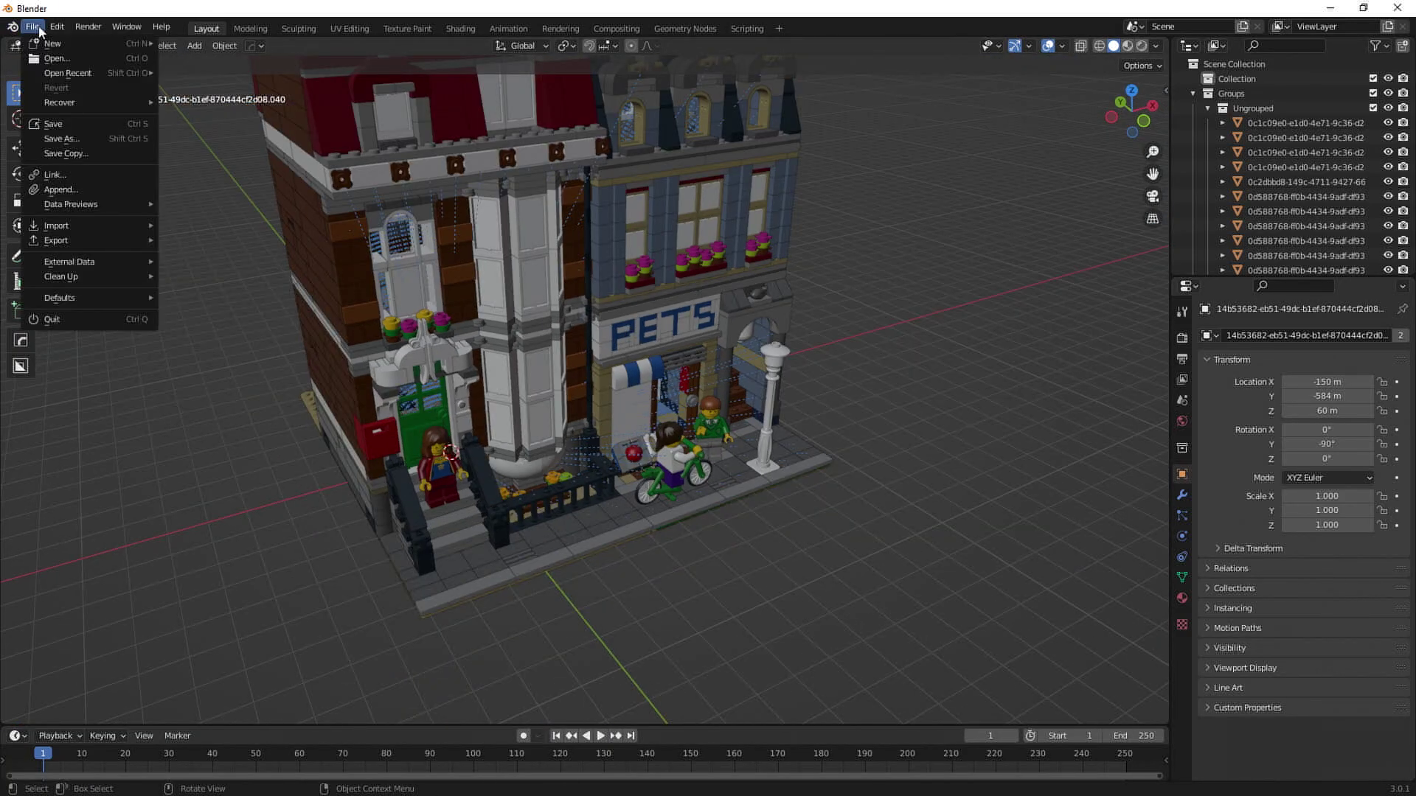
{"action": "mouse_move", "coordinate": [65, 242]}
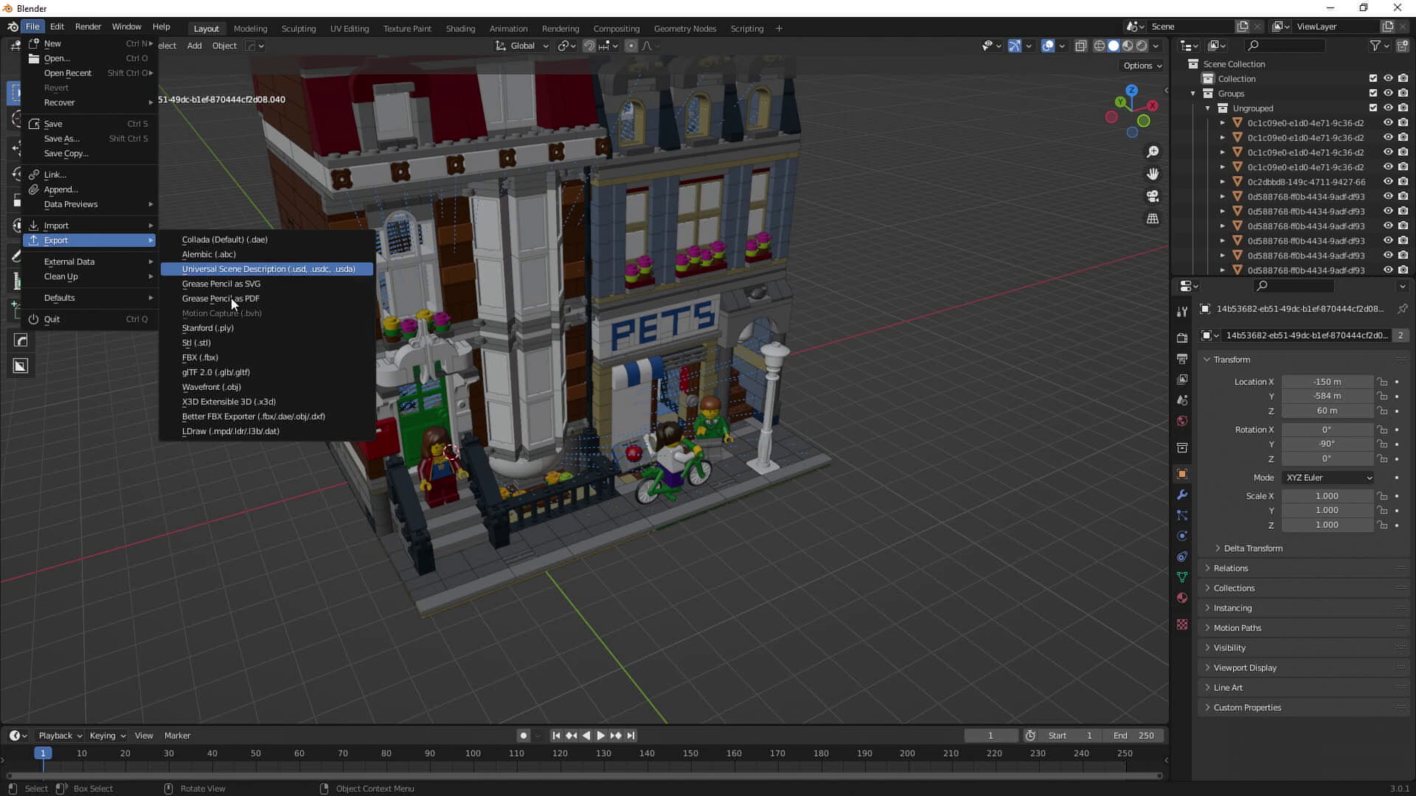
{"action": "left_click", "coordinate": [218, 354]}
{"action": "left_click", "coordinate": [335, 365]}
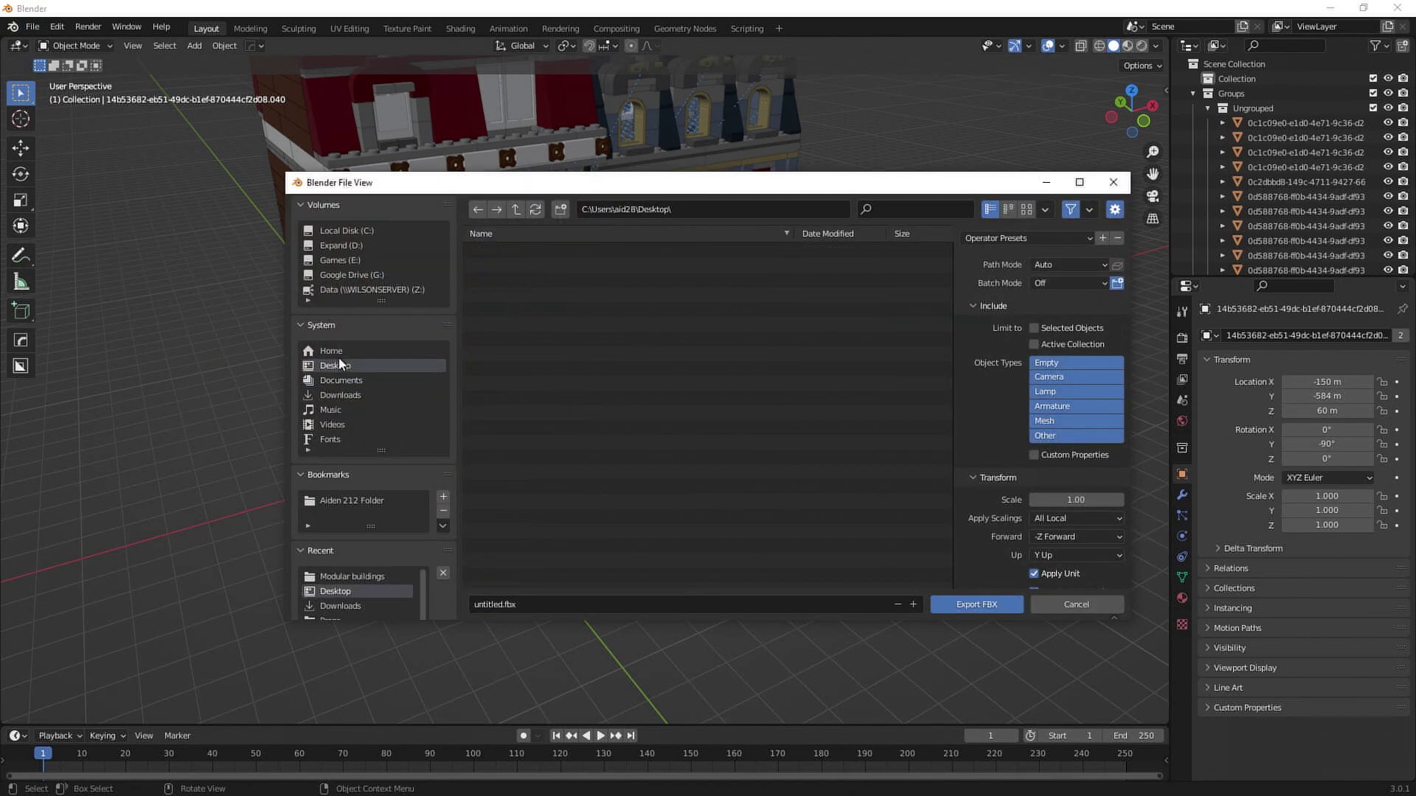
{"action": "left_click", "coordinate": [614, 603]}
{"action": "type", "text": "PetShop"}
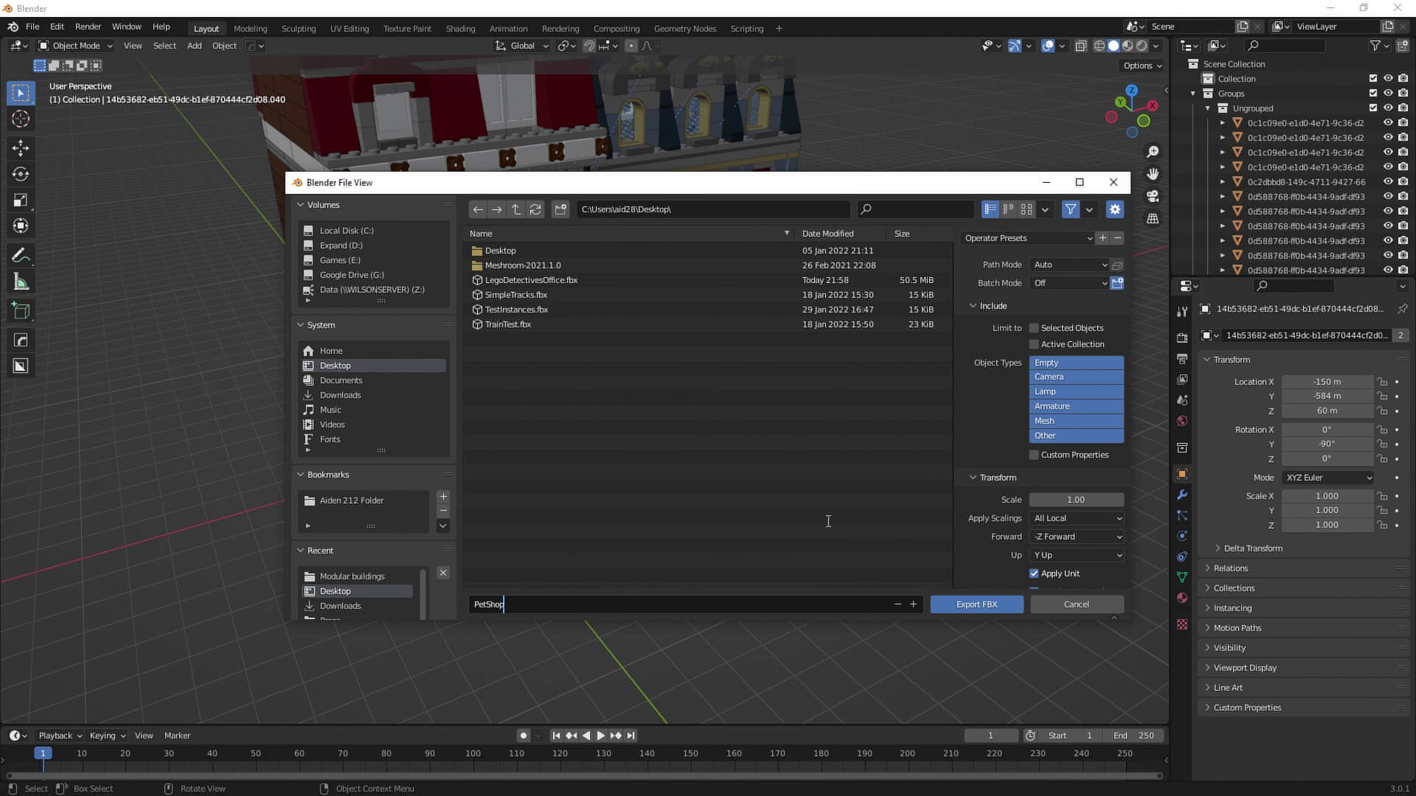
{"action": "key", "text": "Return"}
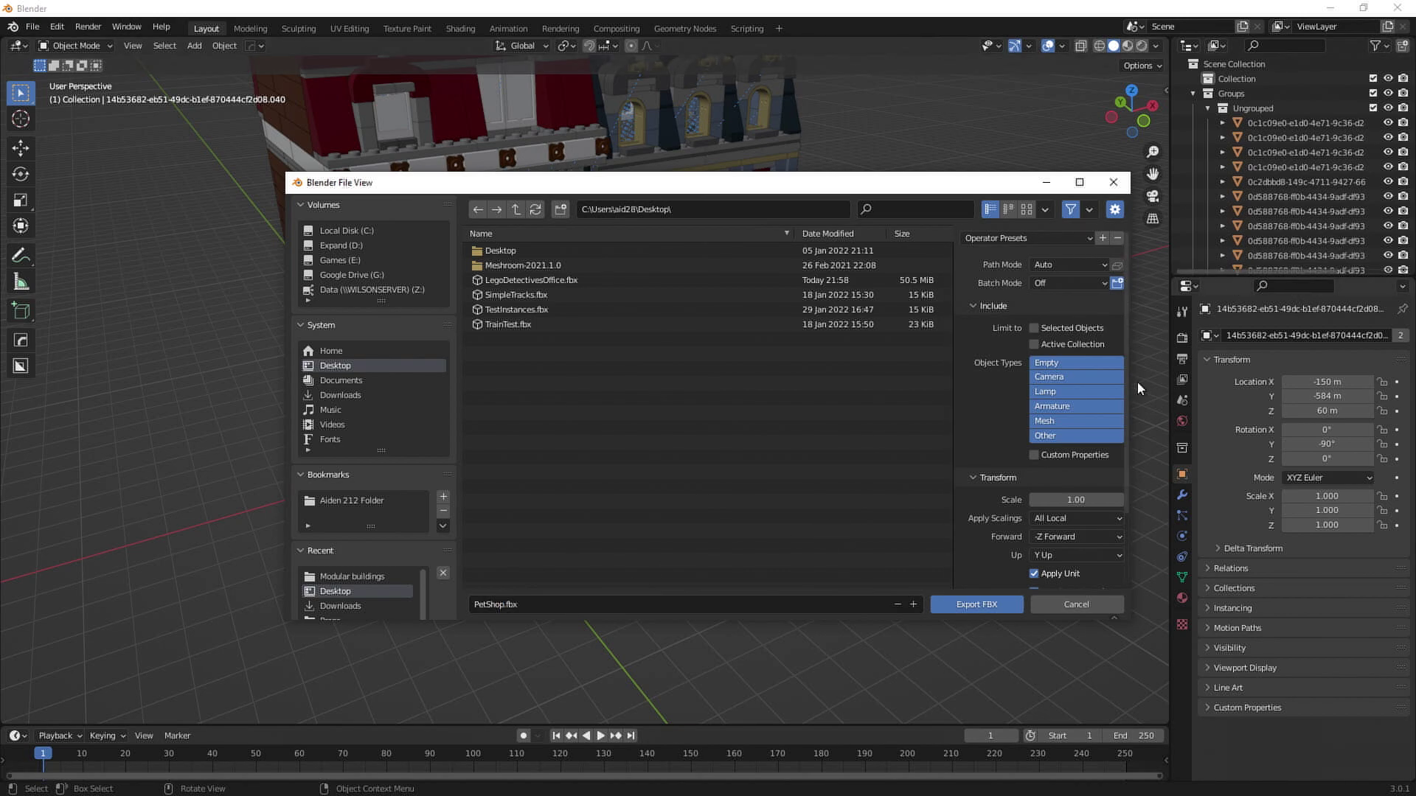
Set the export's geometry smoothing to Face and export the FBX file.
{"action": "scroll", "coordinate": [1002, 464], "scroll_direction": "down", "scroll_amount": 3}
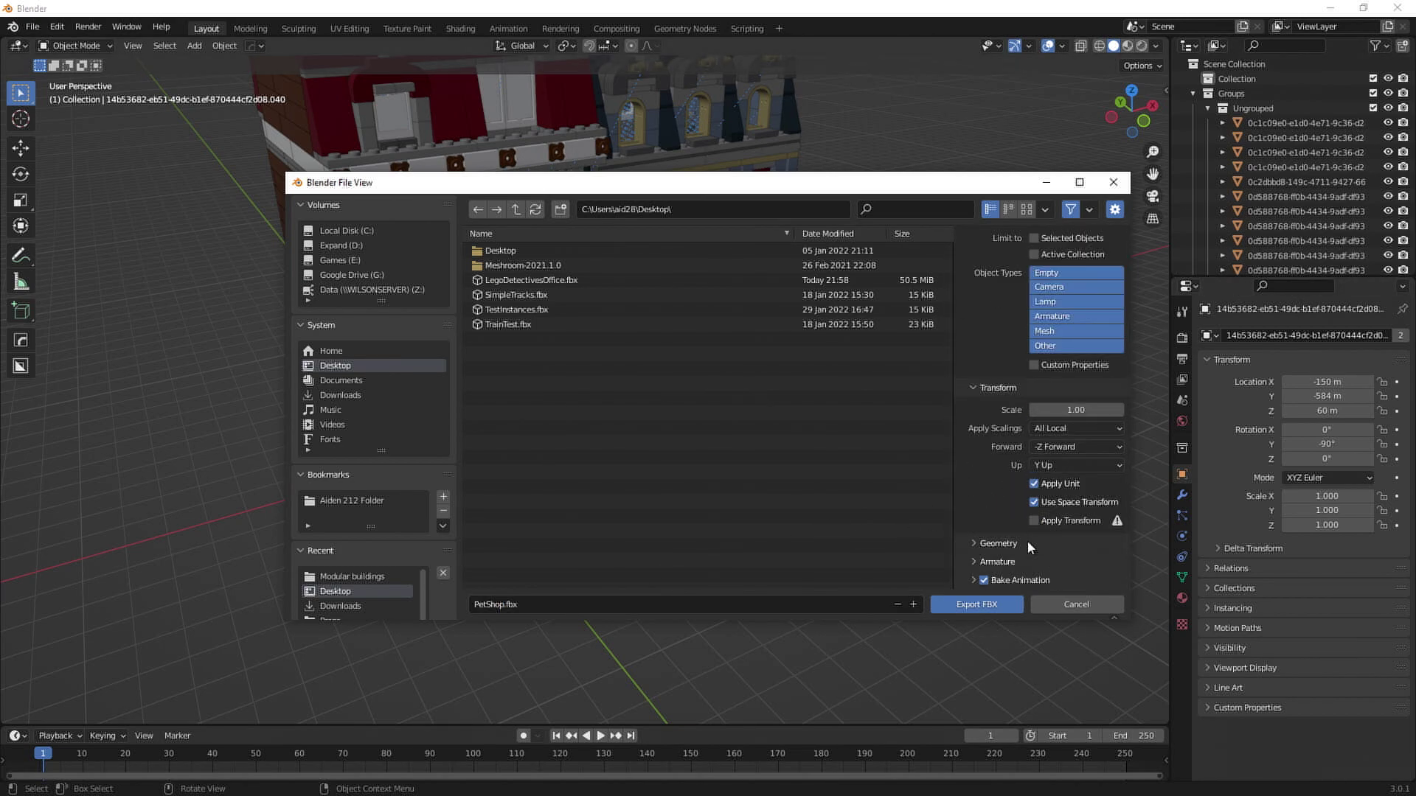
{"action": "left_click", "coordinate": [1028, 543]}
{"action": "left_click", "coordinate": [1064, 467]}
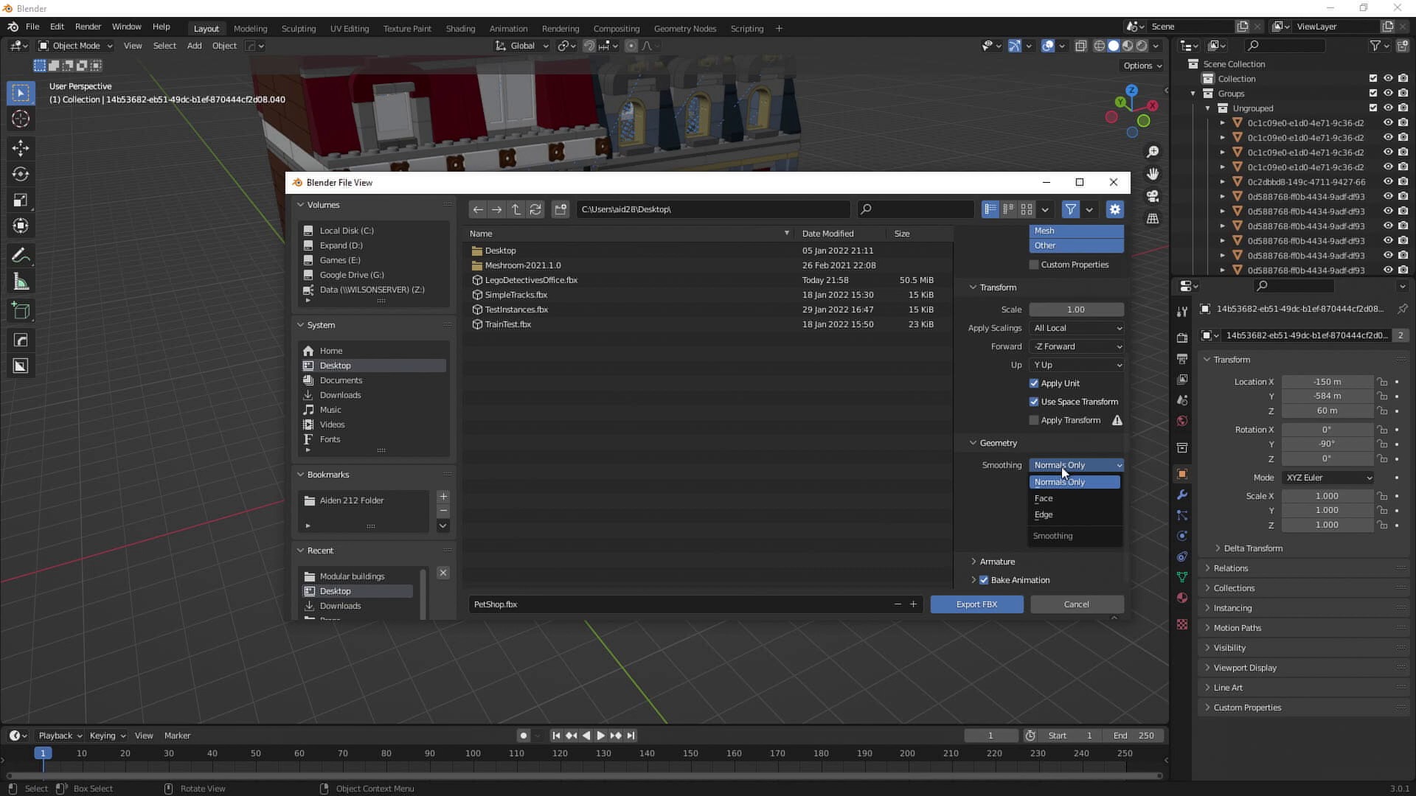
{"action": "left_click", "coordinate": [1050, 500]}
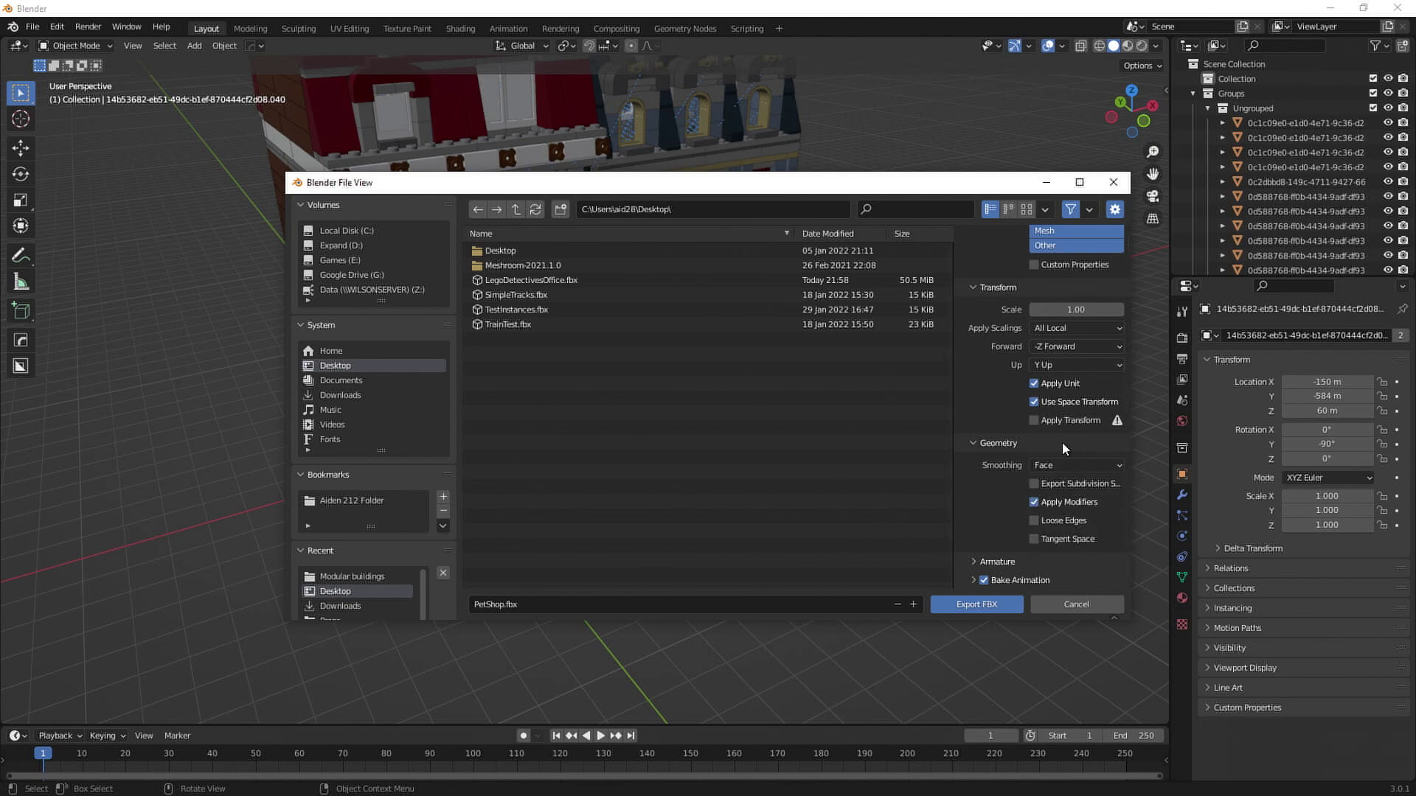
{"action": "left_click", "coordinate": [961, 603]}
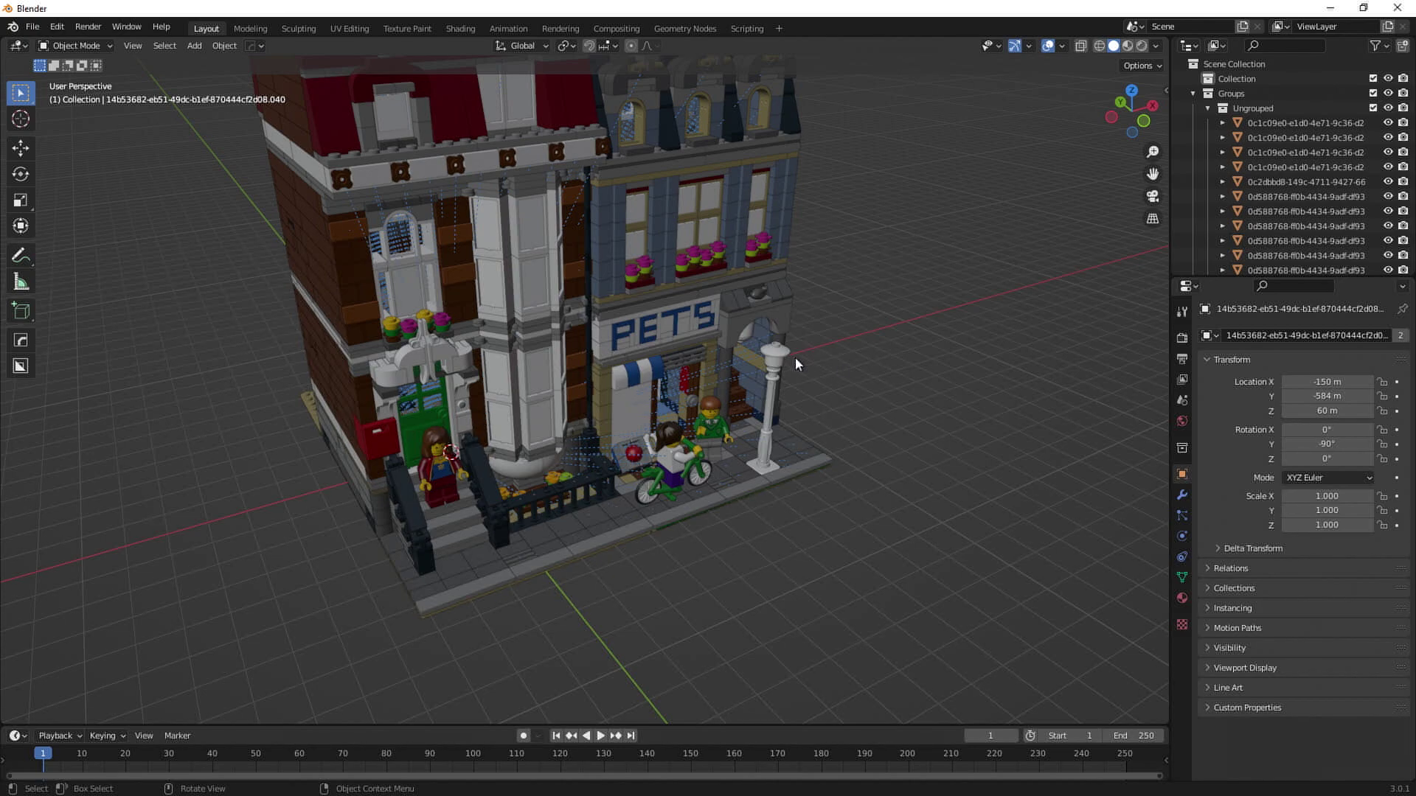
Switch to Unreal Engine and create a new folder named Petshop in the project's Content folder.
{"action": "scroll", "coordinate": [795, 357], "scroll_direction": "up", "scroll_amount": 3}
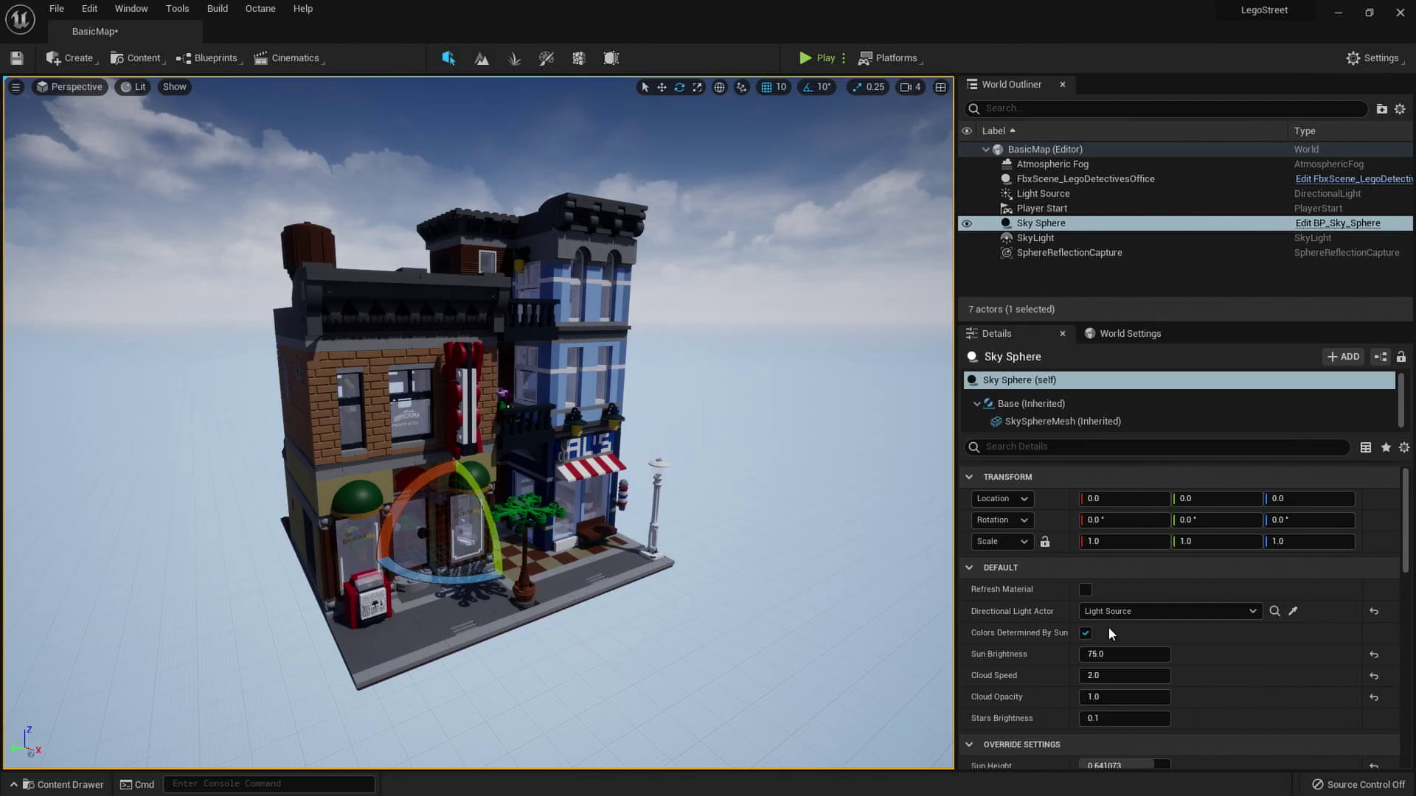
{"action": "mouse_move", "coordinate": [602, 597]}
{"action": "right_mouse_down"}
{"action": "mouse_move", "coordinate": [826, 597]}
{"action": "mouse_move", "coordinate": [597, 613]}
{"action": "right_mouse_up"}
{"action": "key", "text": "ctrl+space"}
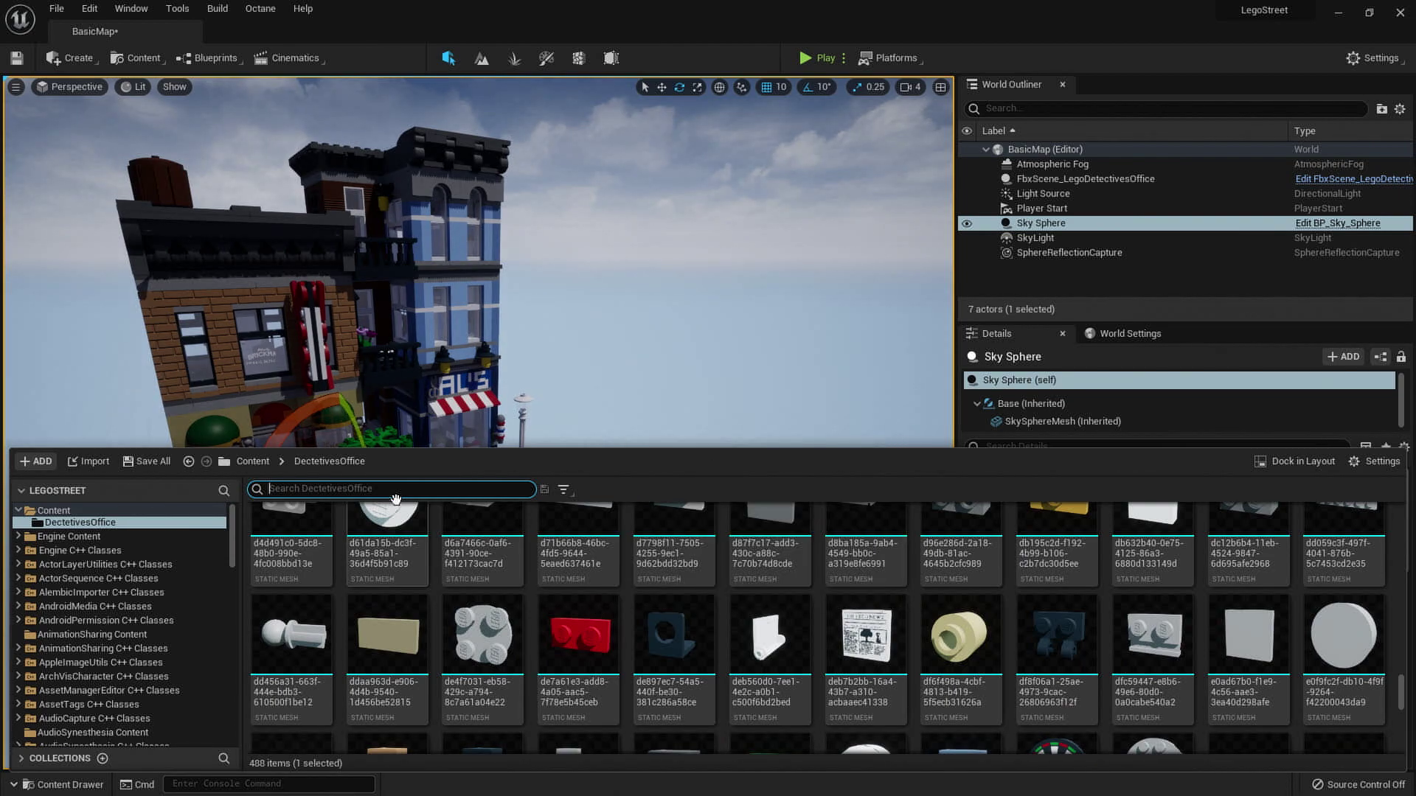
{"action": "left_click", "coordinate": [252, 462]}
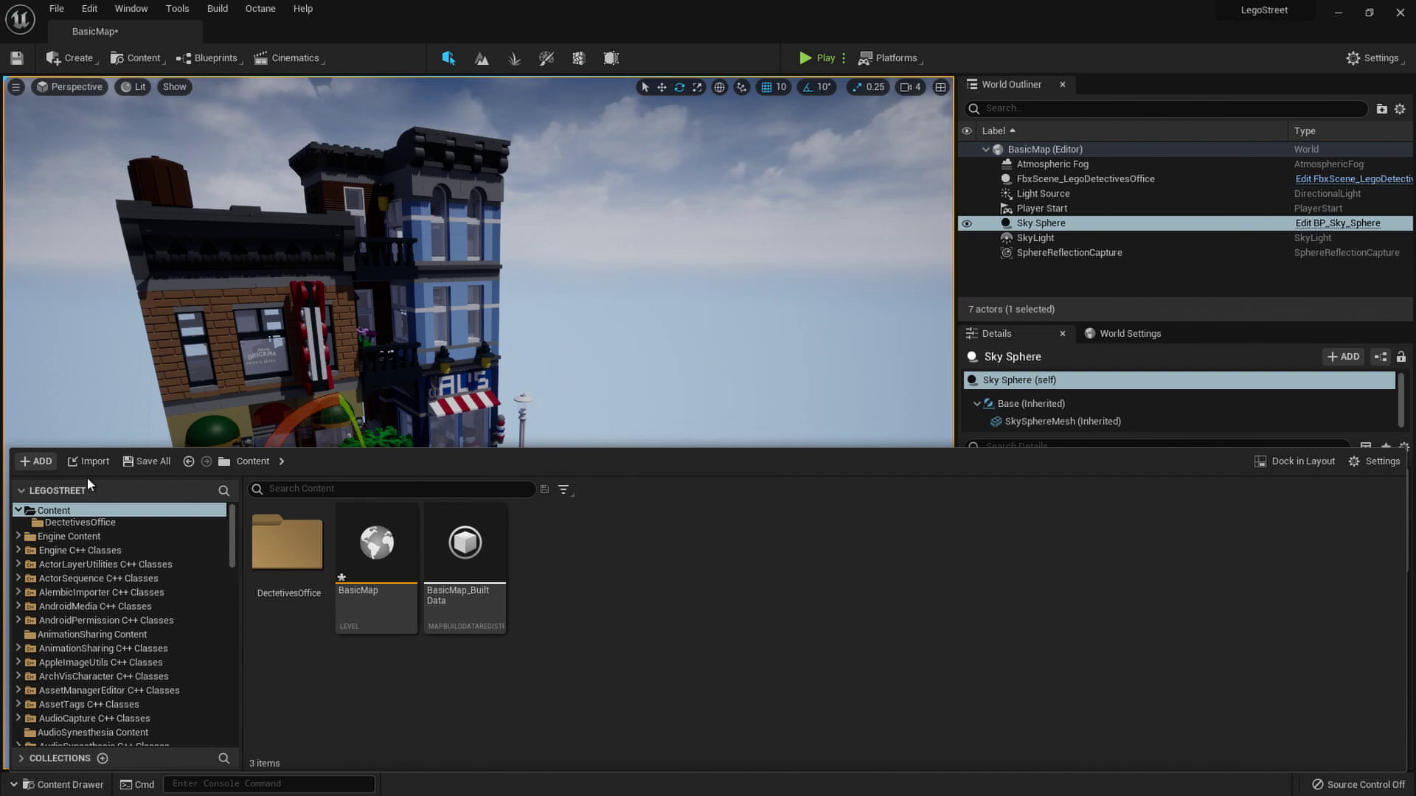
{"action": "right_click", "coordinate": [757, 478]}
{"action": "left_click", "coordinate": [864, 157]}
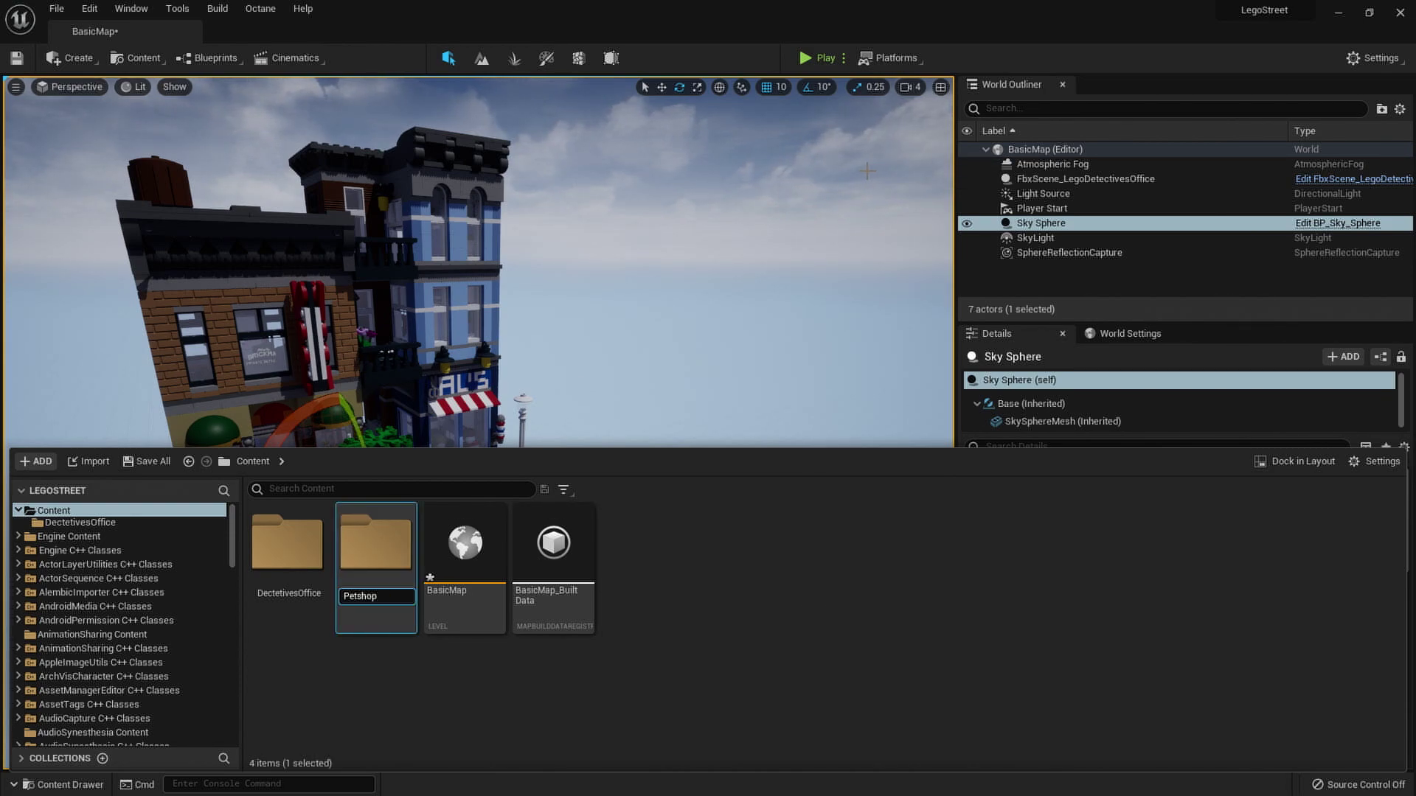
{"action": "key", "text": "Return"}
{"action": "right_click_drag", "start_coordinate": [518, 267], "coordinate": [479, 243]}
{"action": "key", "text": "w"}
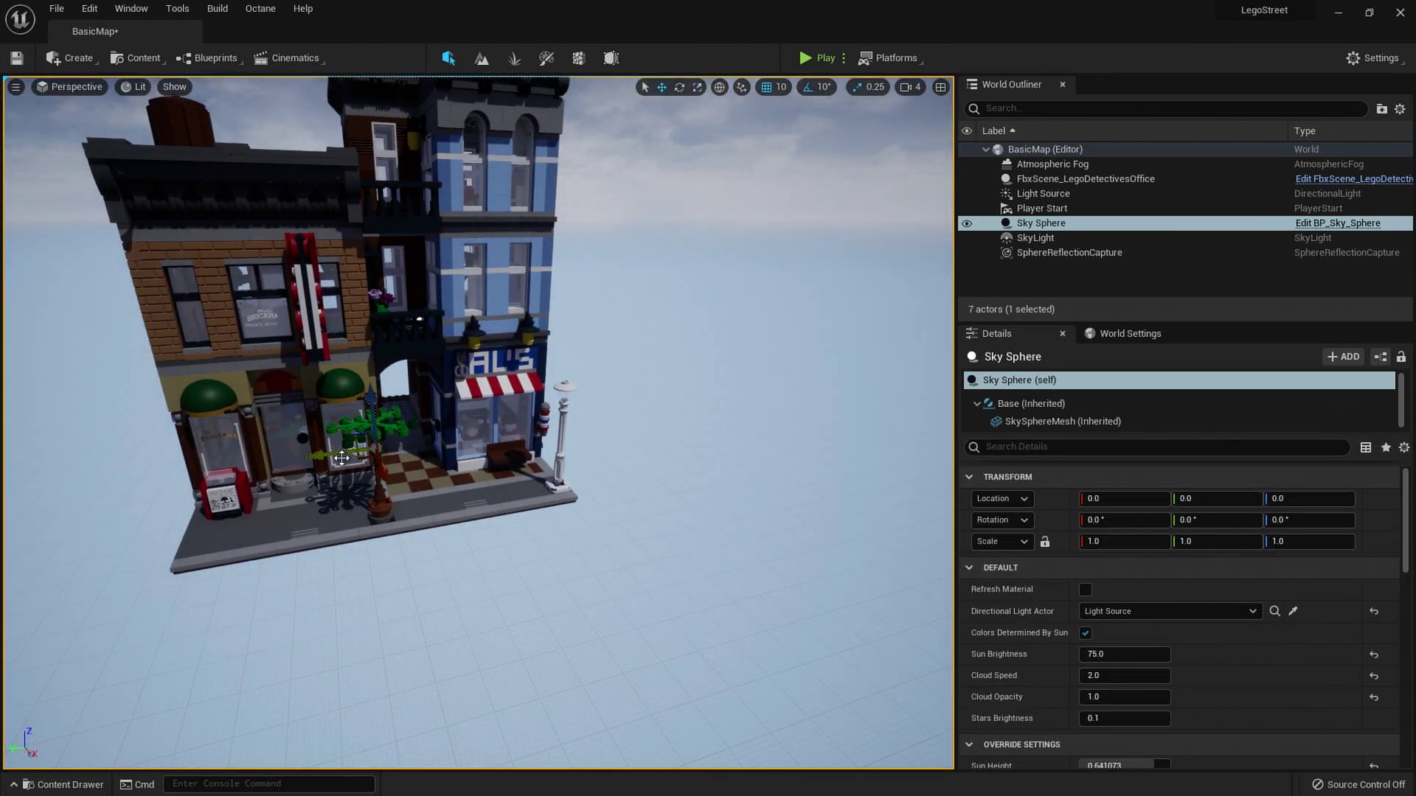
{"action": "left_click_drag", "start_coordinate": [341, 458], "coordinate": [63, 489]}
{"action": "key", "text": "ctrl+z"}
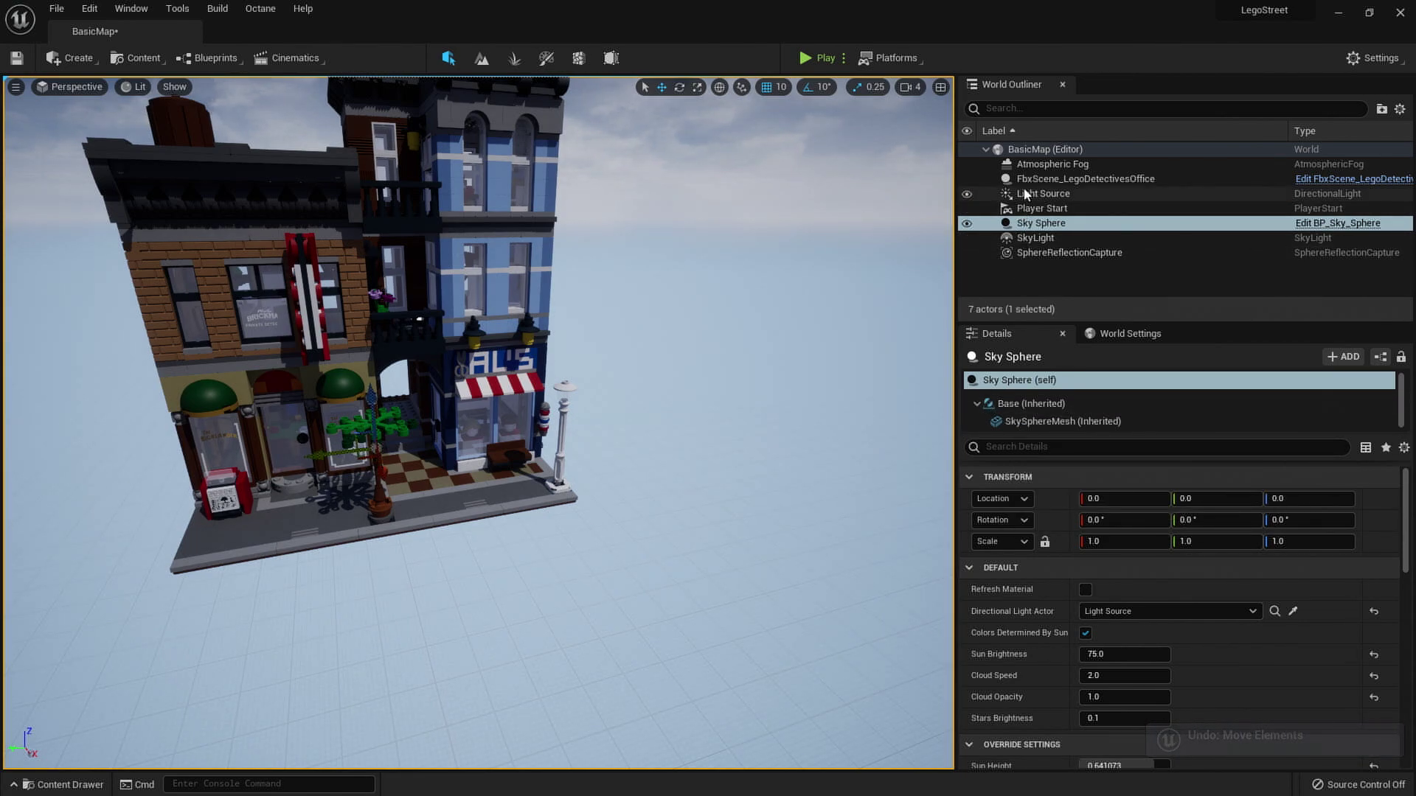
Try moving the FbxScene_LegoDetectivesOffice actor along Y to 550, and undo the move.
{"action": "left_click", "coordinate": [1047, 179]}
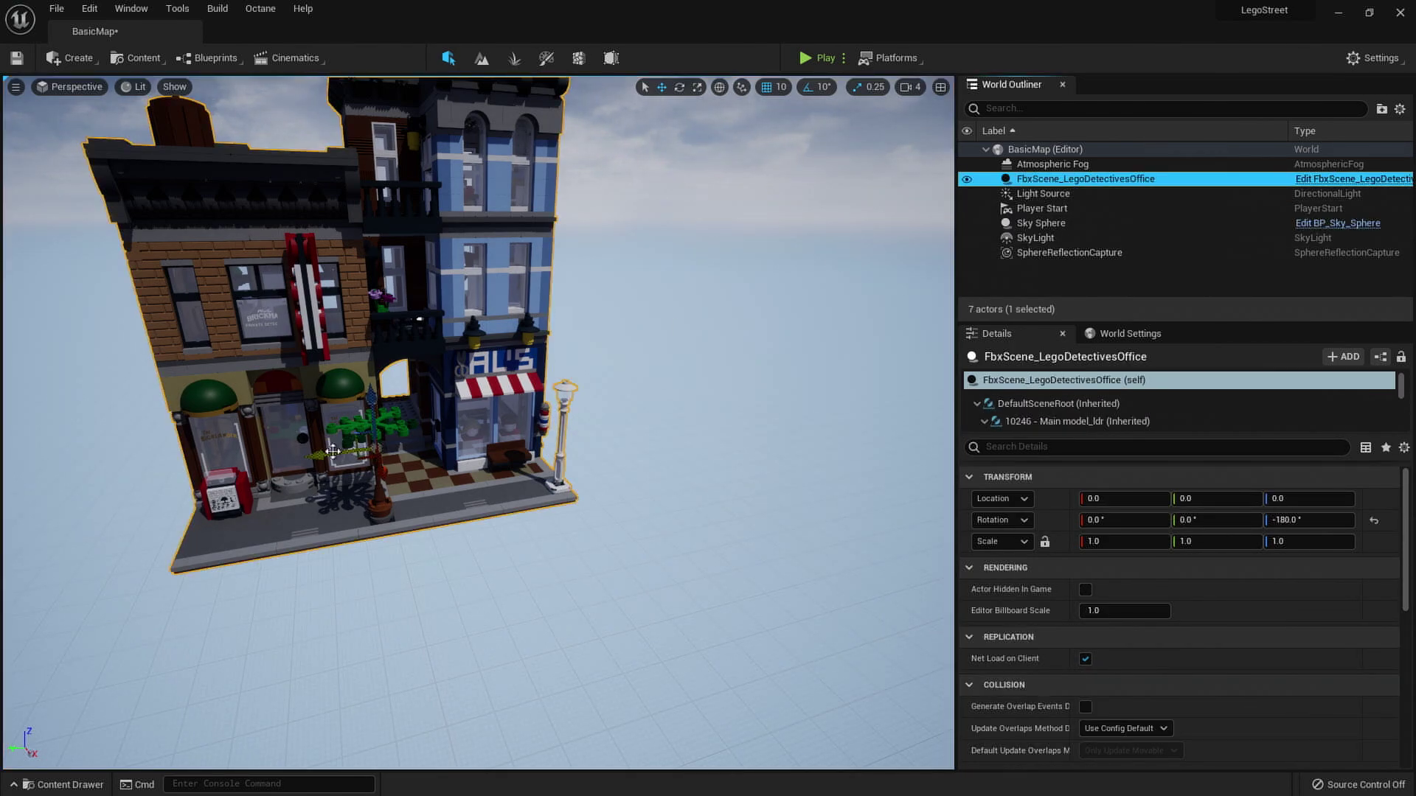
{"action": "left_click", "coordinate": [321, 452]}
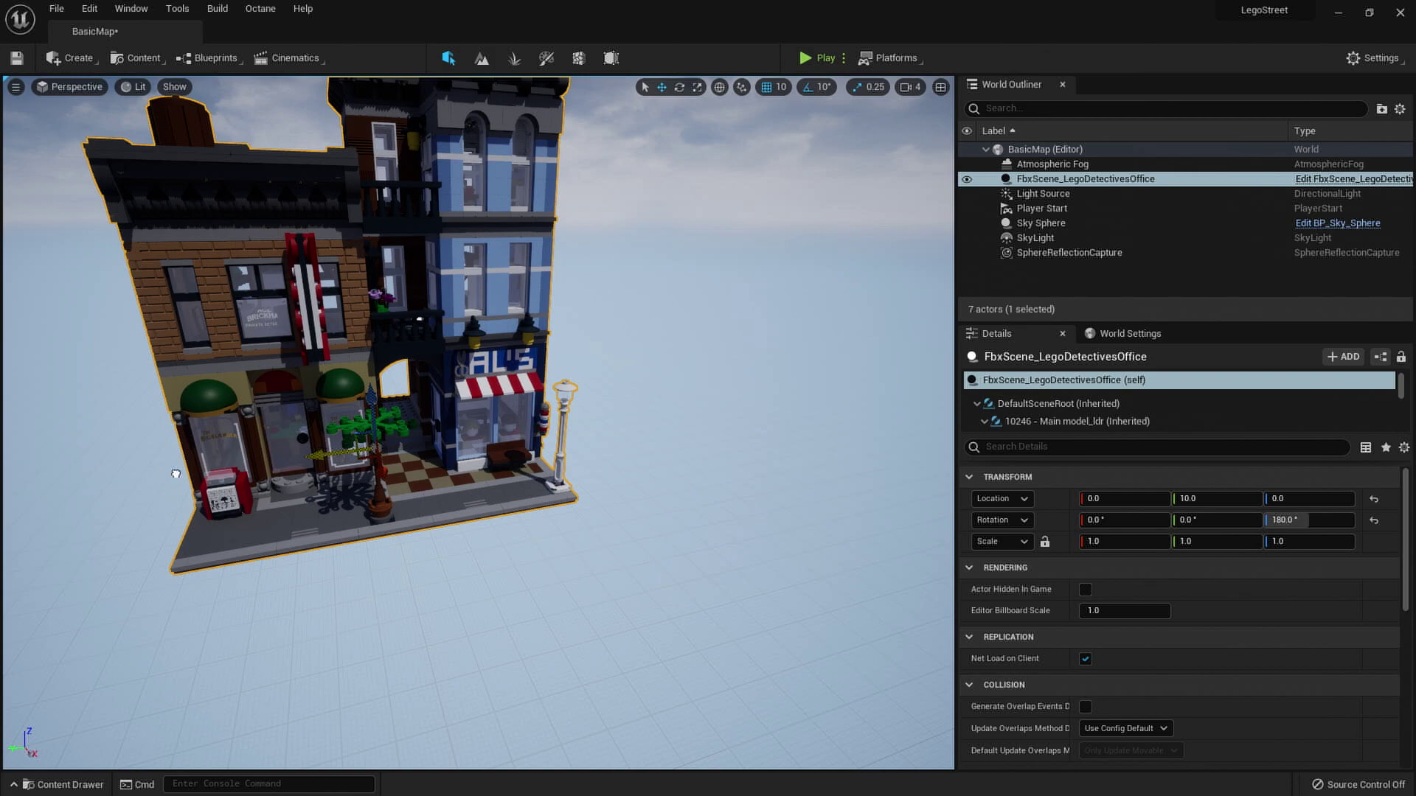
{"action": "left_click_drag", "start_coordinate": [175, 473], "coordinate": [169, 474]}
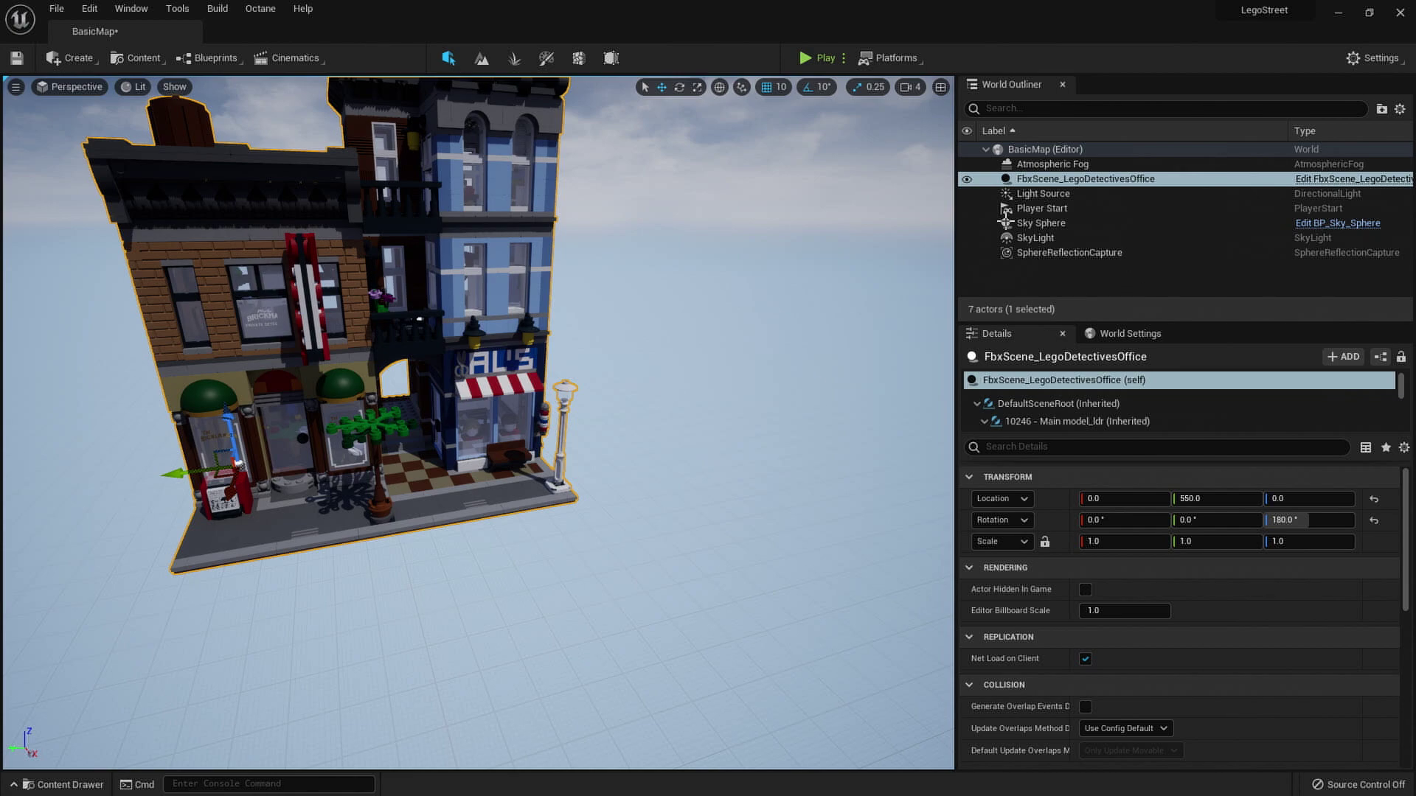
{"action": "key", "text": "ctrl+z"}
{"action": "mouse_move", "coordinate": [679, 392]}
{"action": "right_mouse_down"}
{"action": "mouse_move", "coordinate": [605, 373]}
{"action": "mouse_move", "coordinate": [634, 357]}
{"action": "mouse_move", "coordinate": [689, 393]}
{"action": "right_mouse_up"}
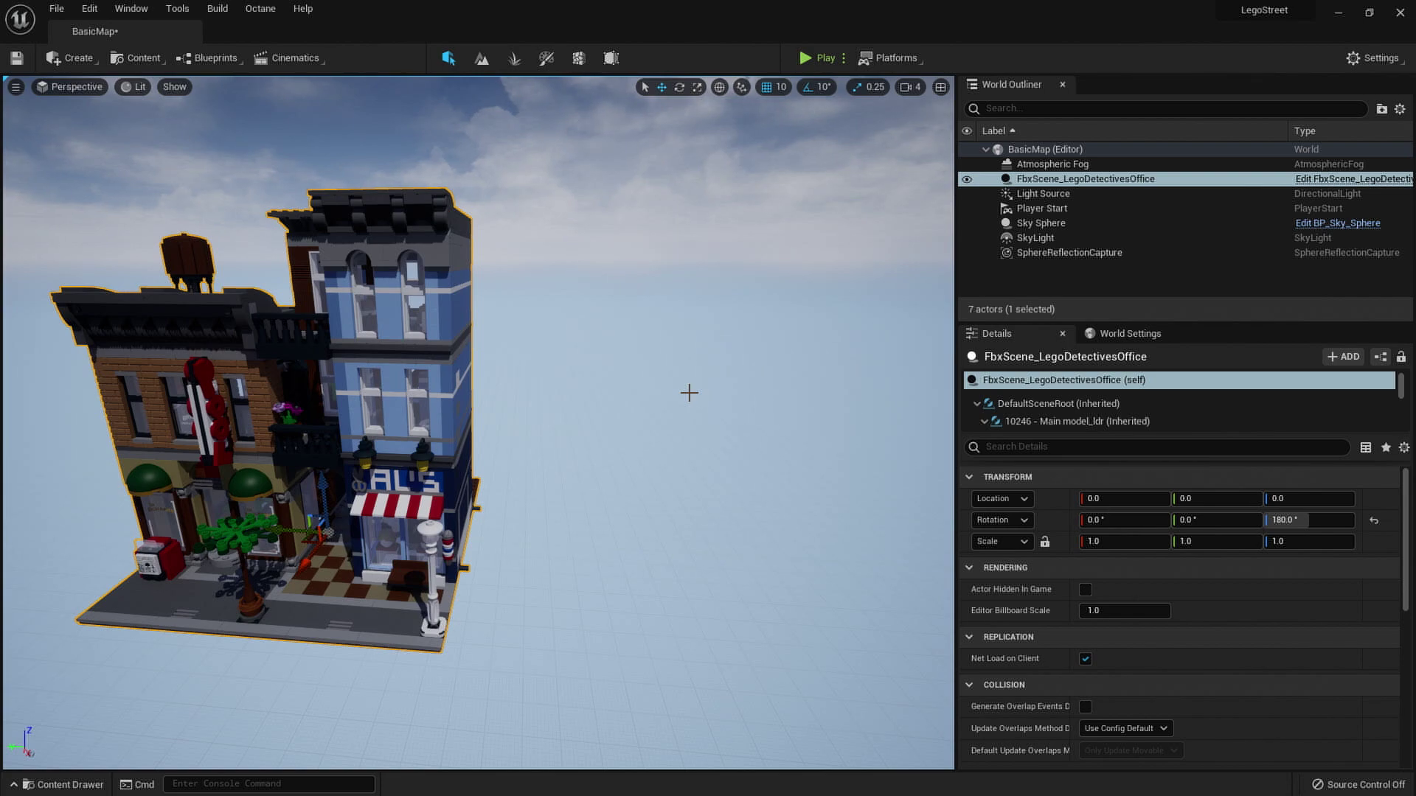
{"action": "right_click_drag", "start_coordinate": [689, 393], "coordinate": [695, 396]}
{"action": "key", "text": "ctrl+space"}
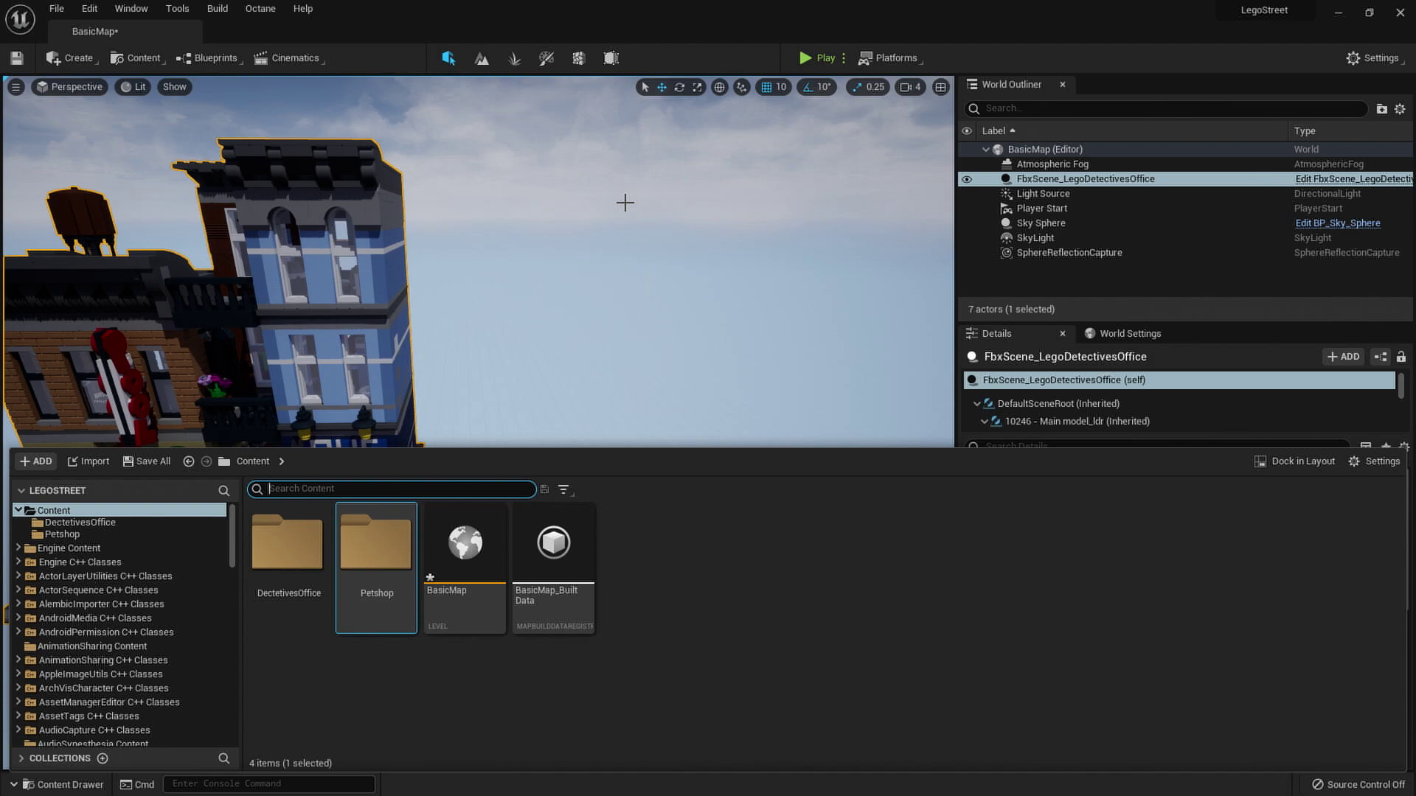
{"action": "mouse_move", "coordinate": [625, 203]}
{"action": "right_mouse_down"}
{"action": "mouse_move", "coordinate": [604, 251]}
{"action": "mouse_move", "coordinate": [641, 221]}
{"action": "mouse_move", "coordinate": [601, 206]}
{"action": "mouse_move", "coordinate": [630, 201]}
{"action": "right_mouse_up"}
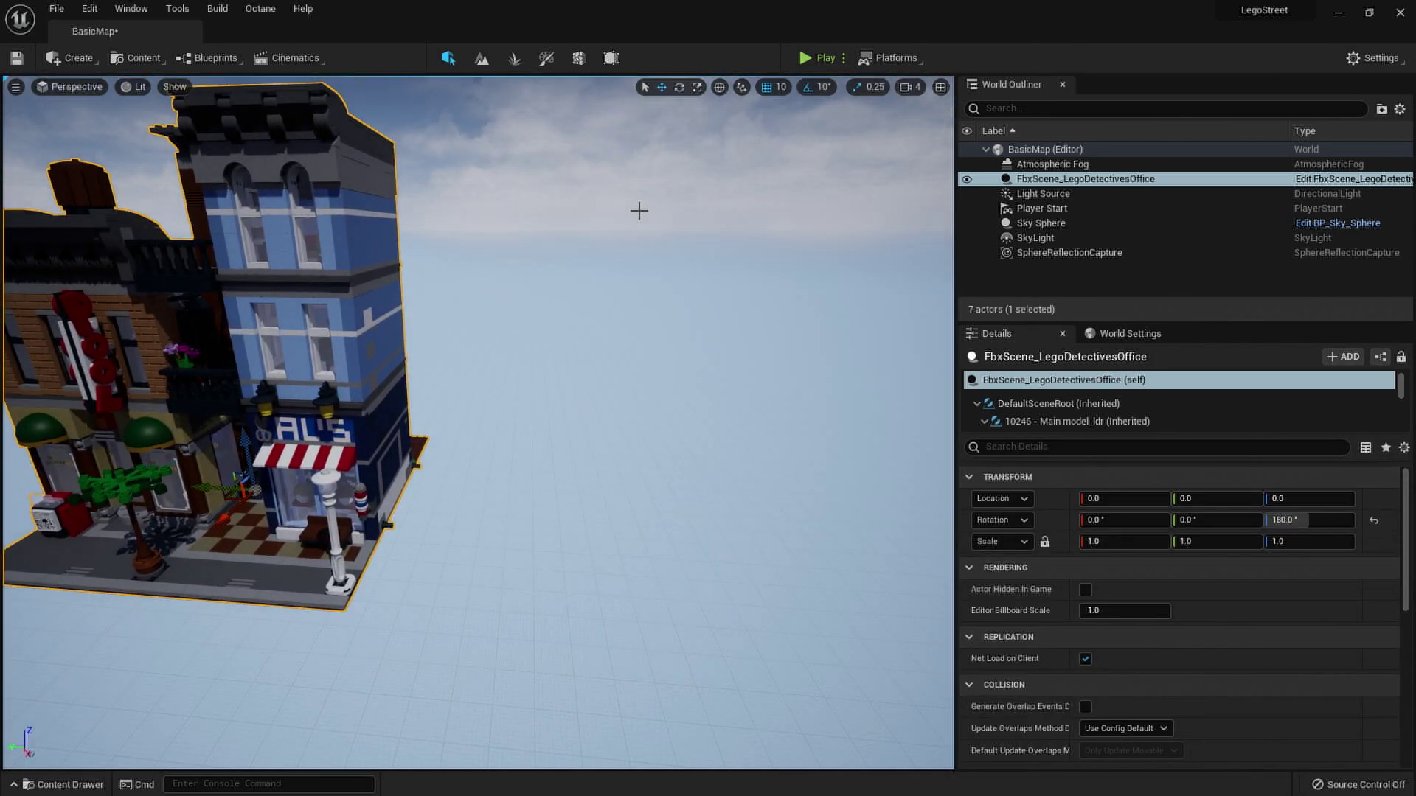
{"action": "key", "text": "ctrl+space"}
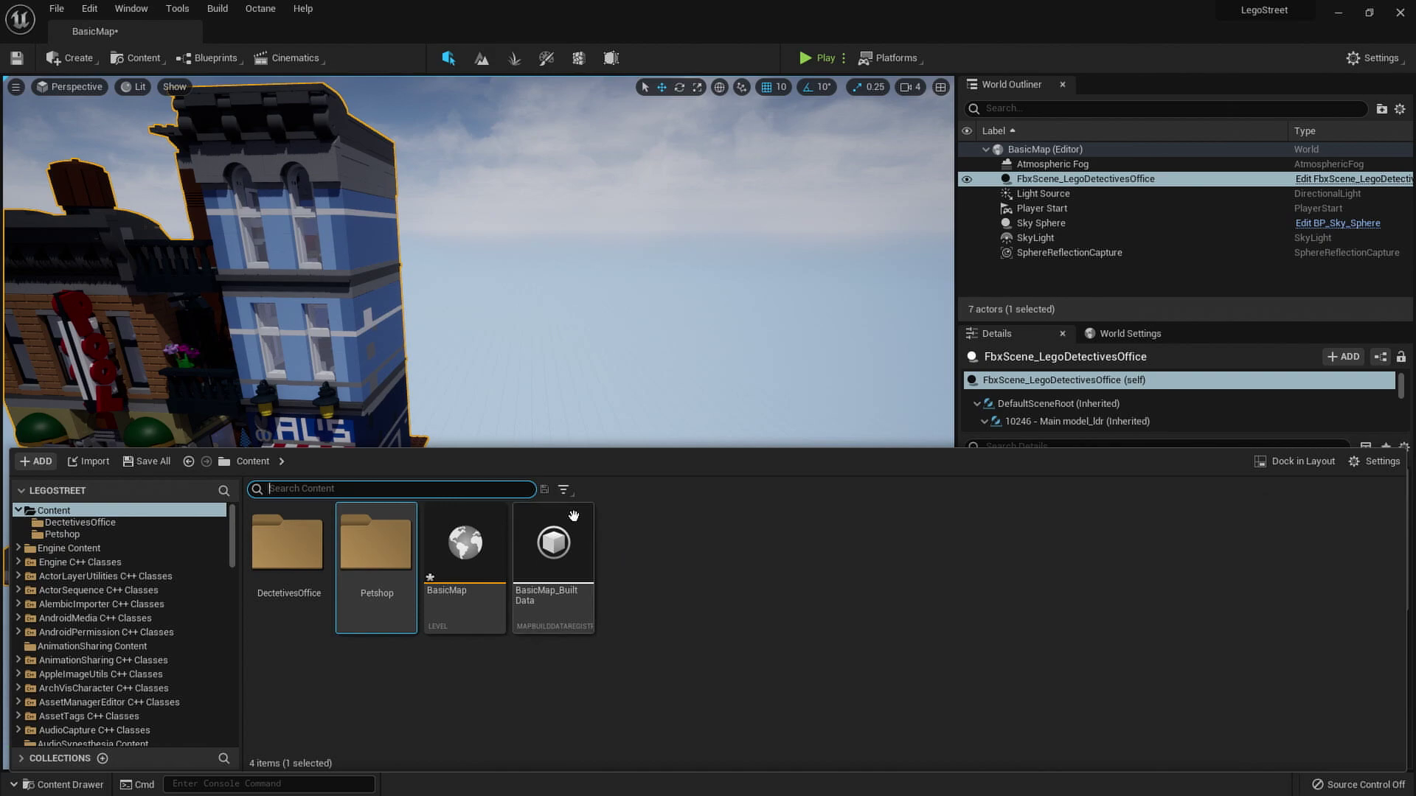
{"action": "mouse_move", "coordinate": [573, 515]}
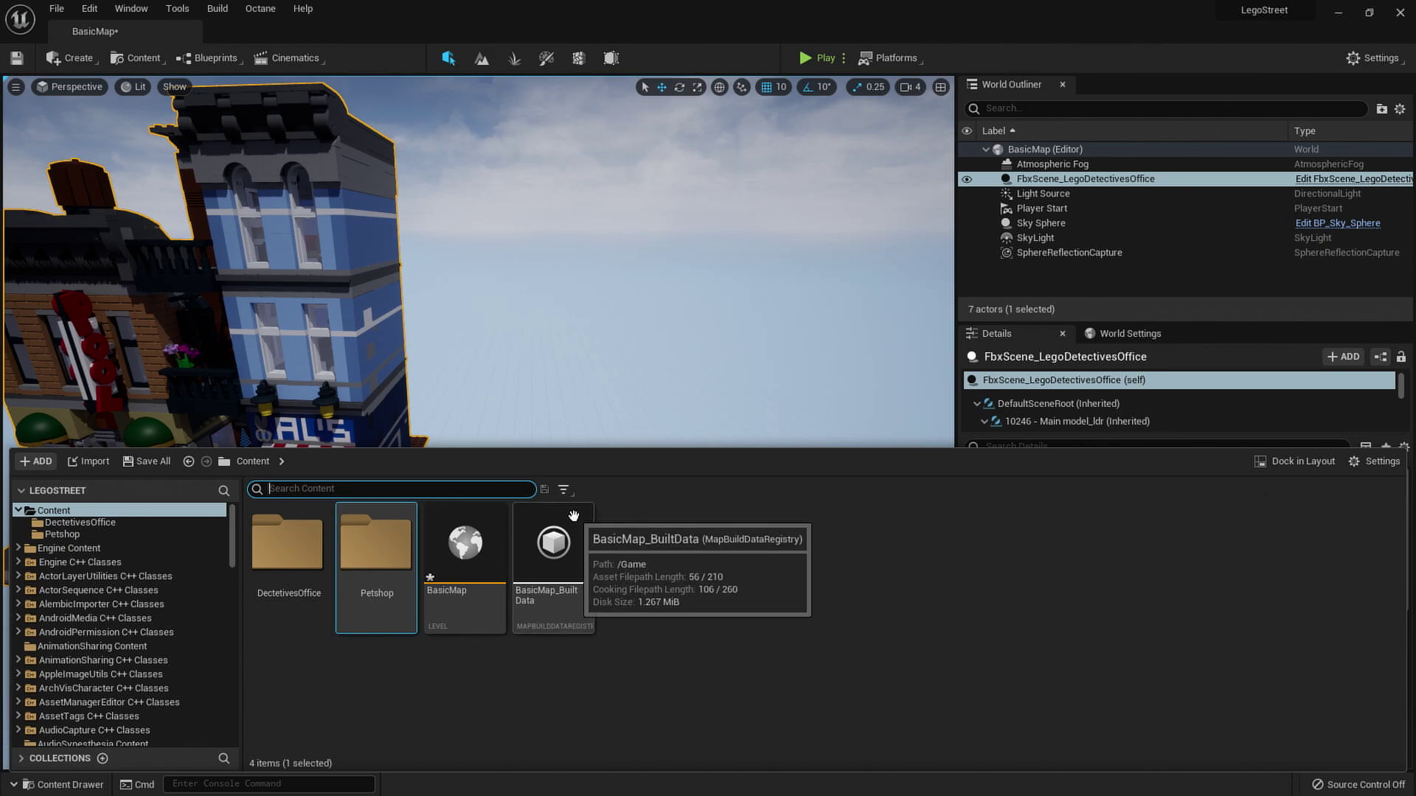
{"action": "right_click_drag", "start_coordinate": [660, 304], "coordinate": [689, 319]}
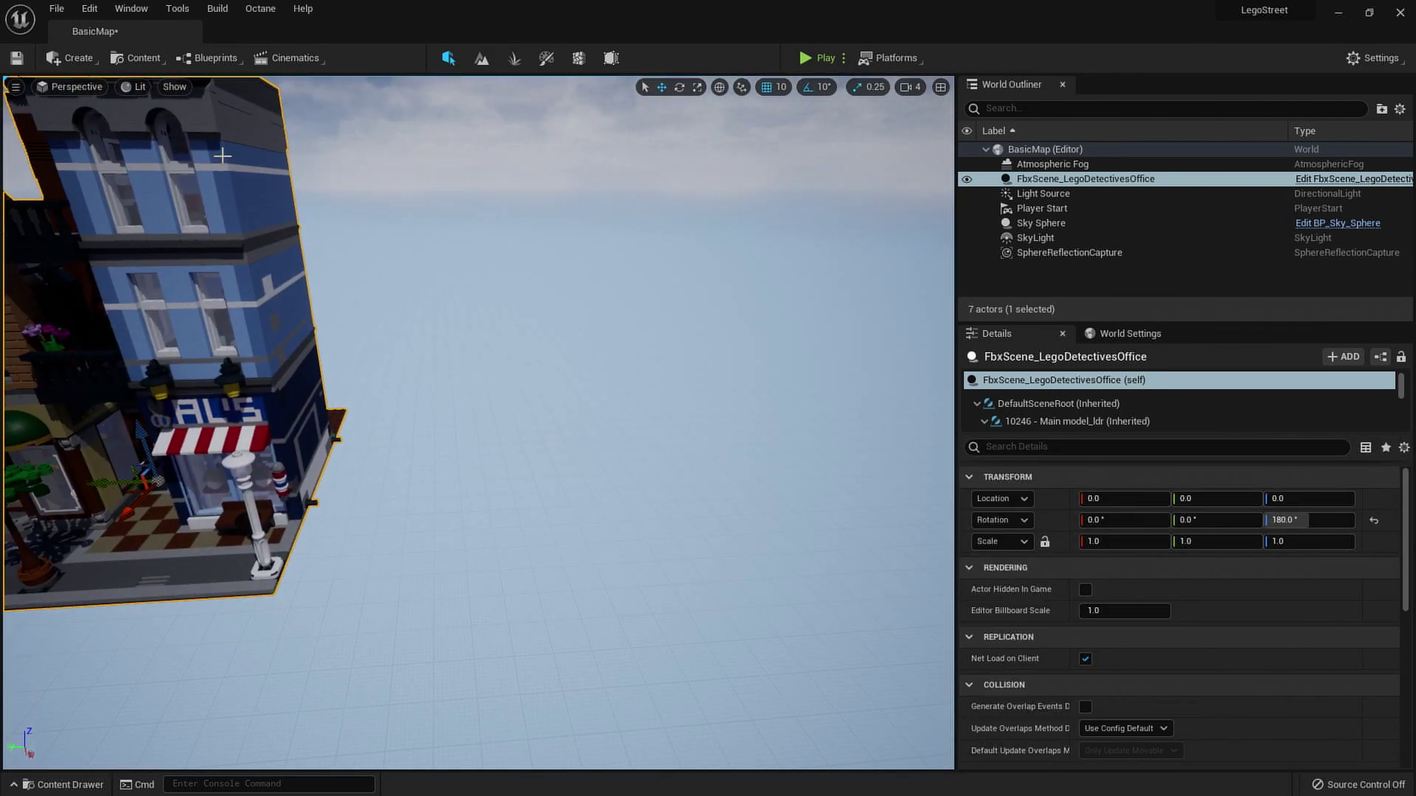
Start importing PetShop.fbx from the Desktop folder into the level, choosing the project's Petshop content folder as the import location.
{"action": "left_click", "coordinate": [53, 9]}
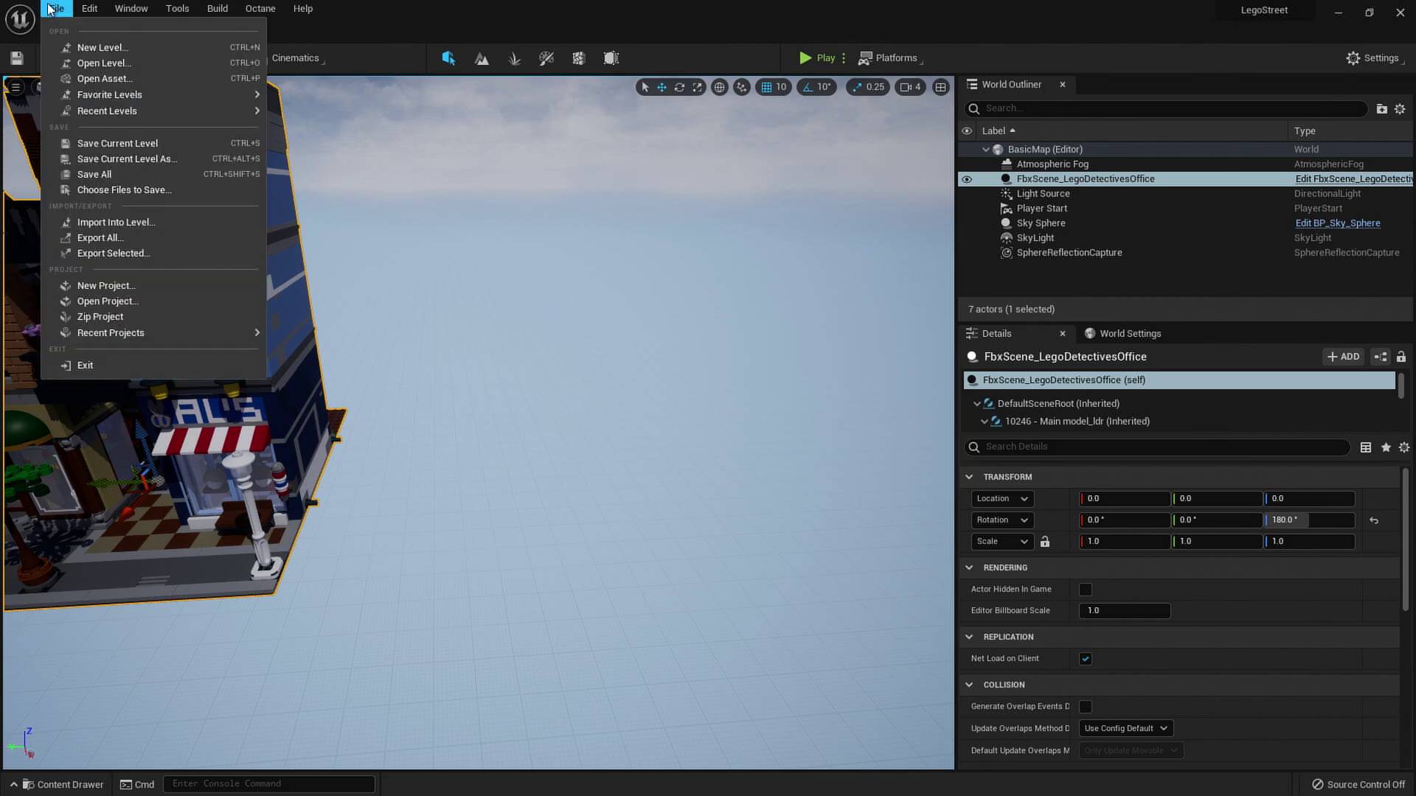
{"action": "left_click", "coordinate": [116, 222]}
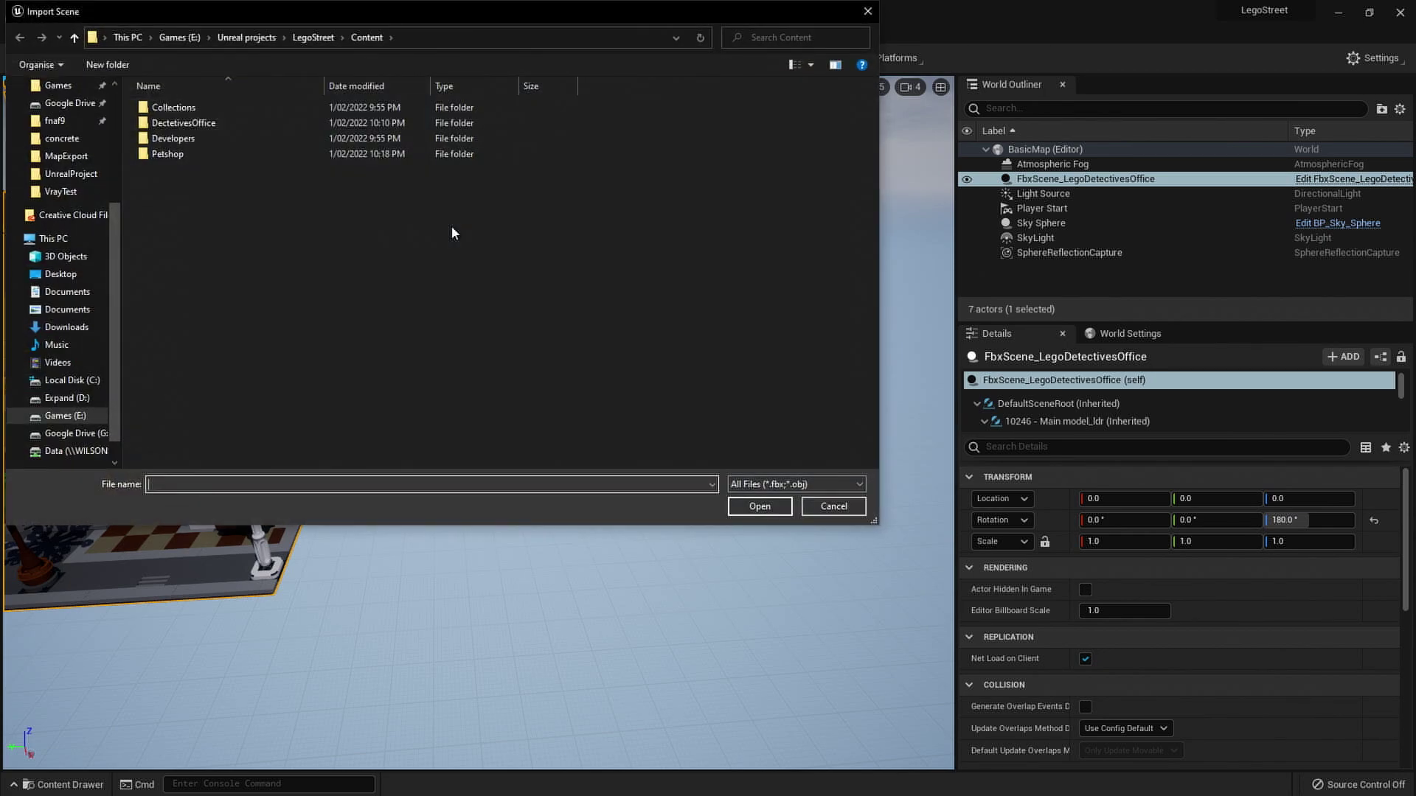
{"action": "left_click", "coordinate": [61, 309]}
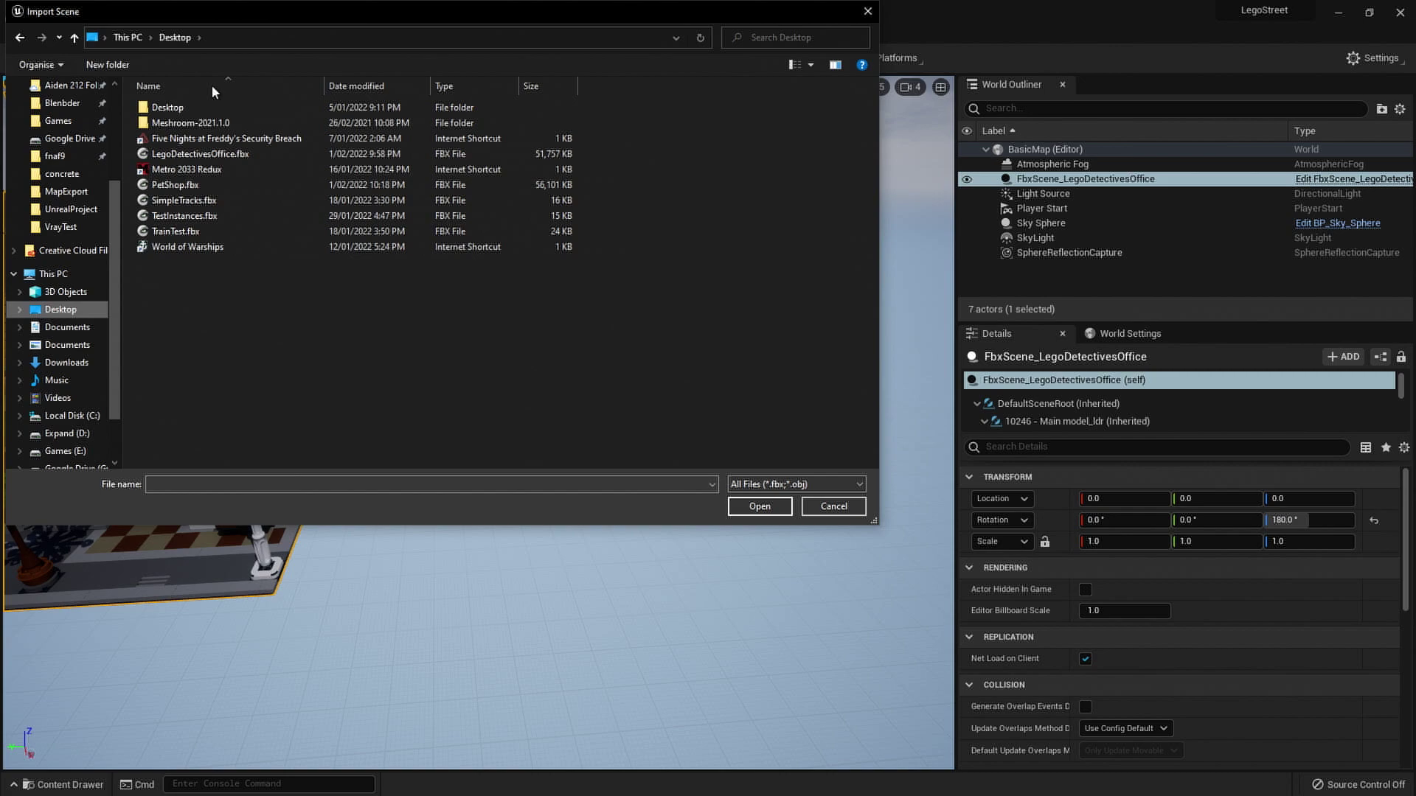
{"action": "double_click", "coordinate": [193, 186]}
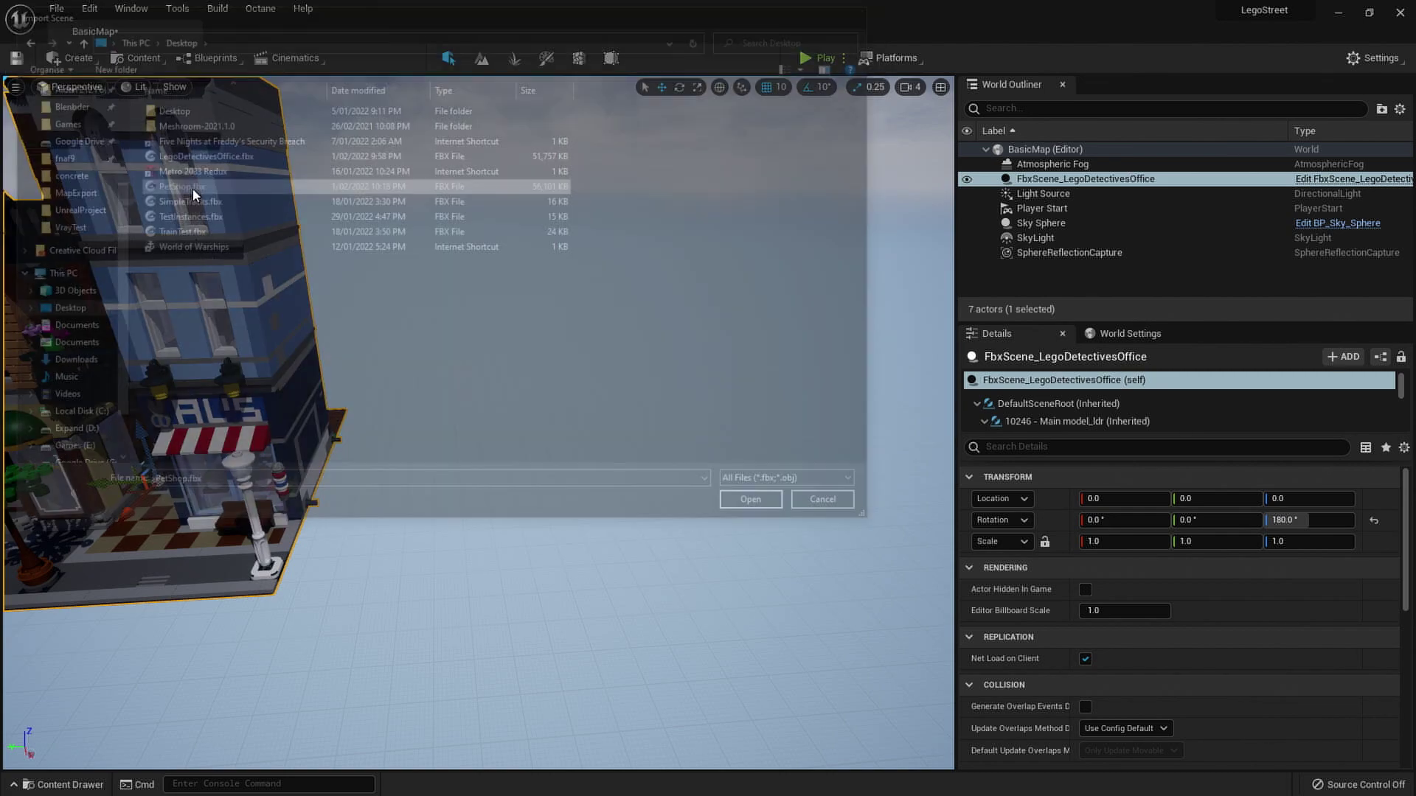
{"action": "left_click", "coordinate": [596, 309]}
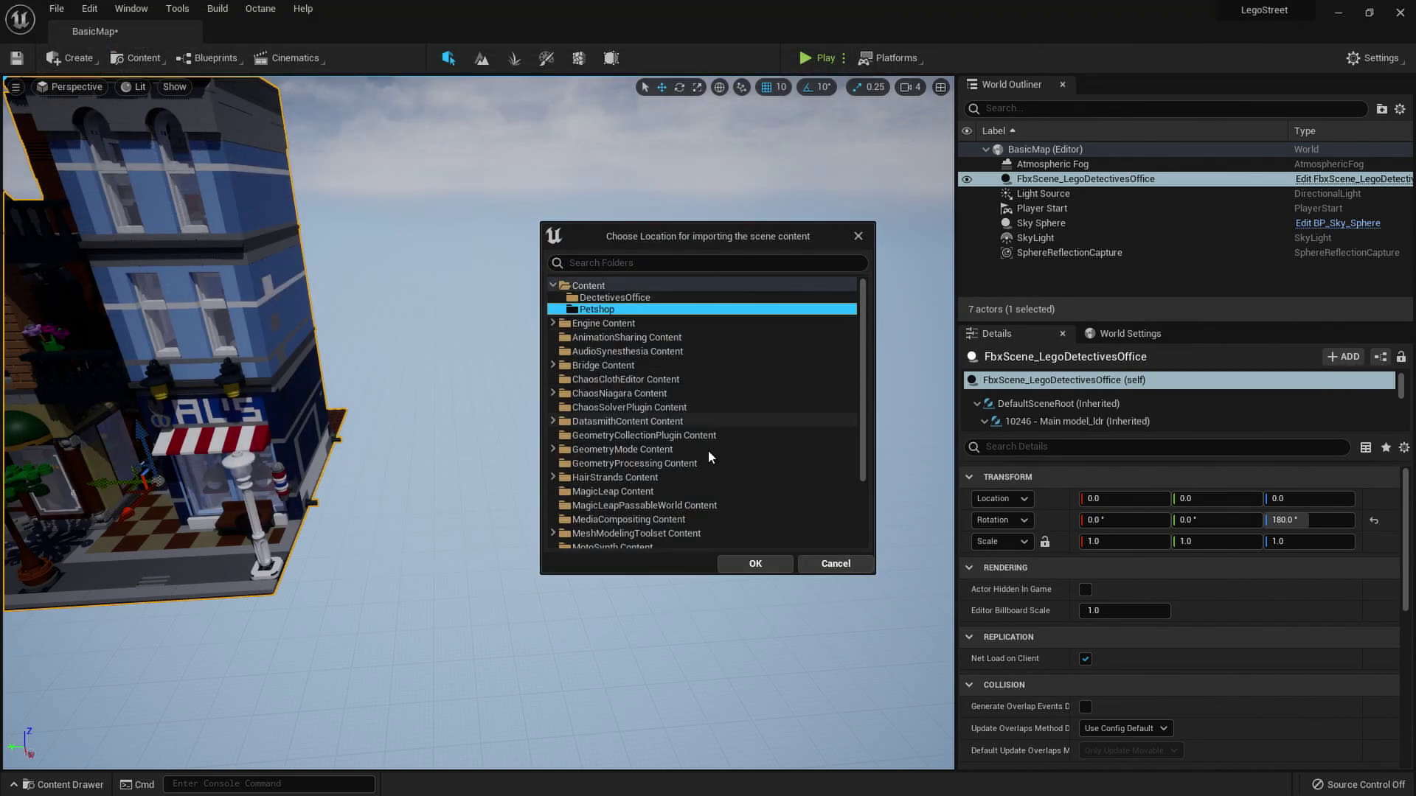
{"action": "left_click", "coordinate": [755, 564]}
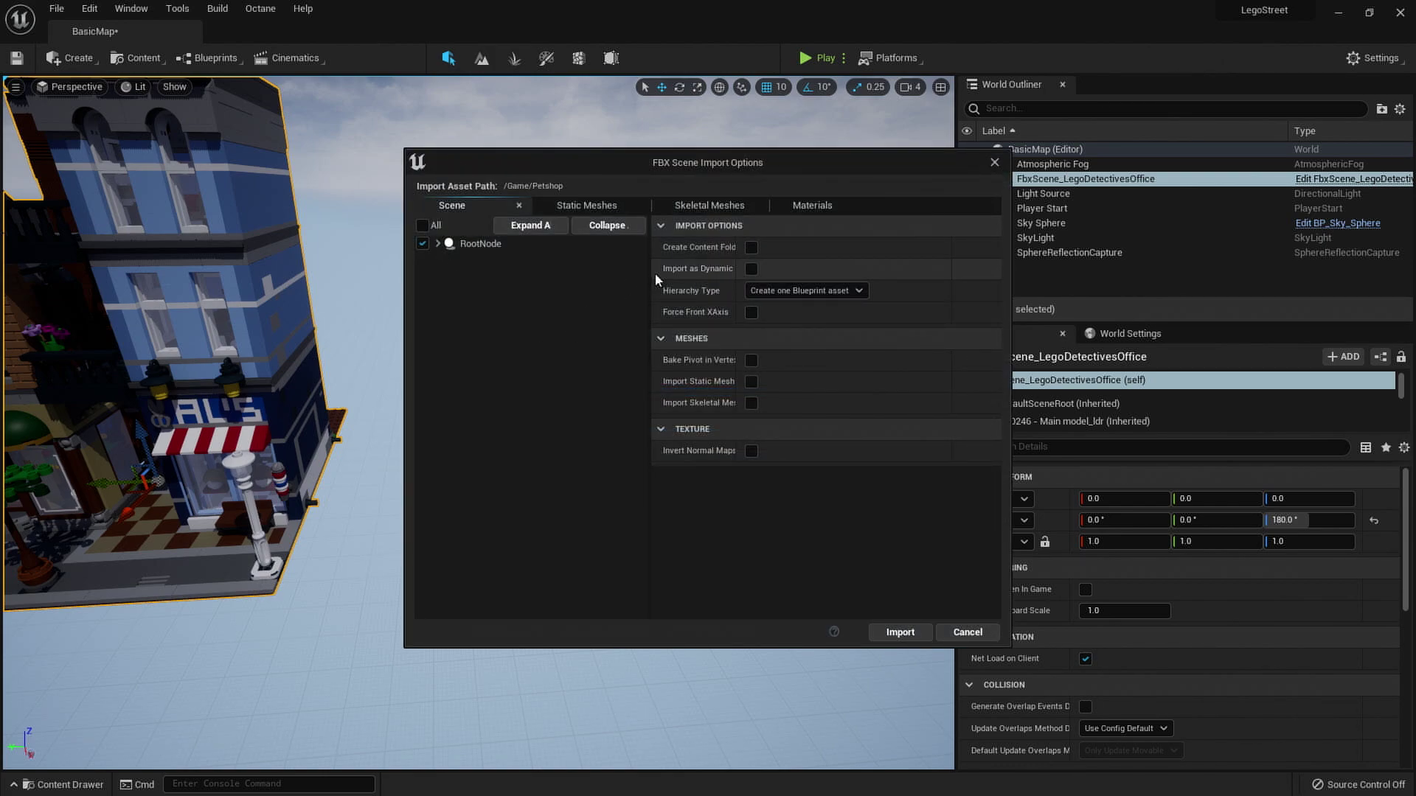
Check the hierarchy type choices in the FBX scene import options, leaving Create one Blueprint asset selected.
{"action": "left_click_drag", "start_coordinate": [651, 274], "coordinate": [572, 367]}
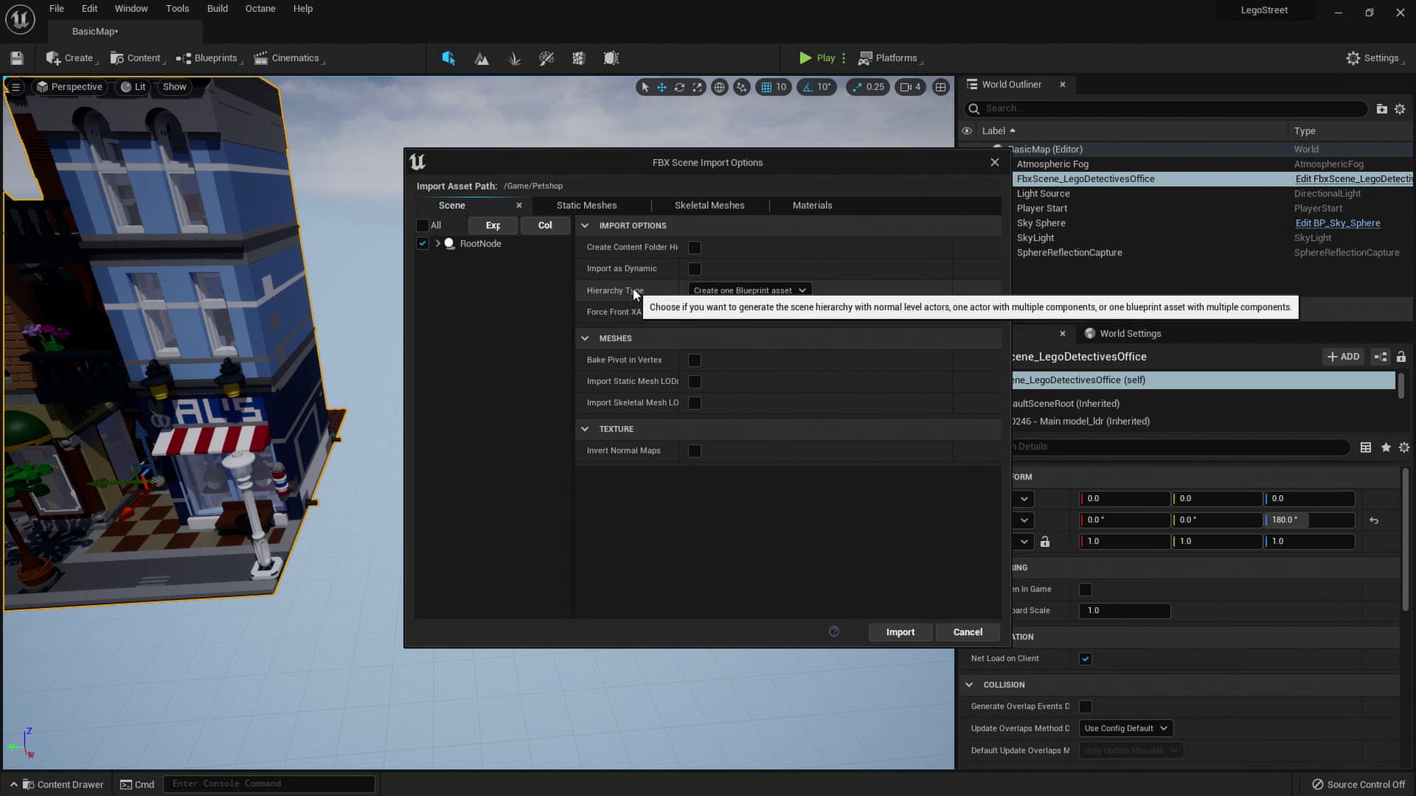
{"action": "left_click", "coordinate": [712, 292]}
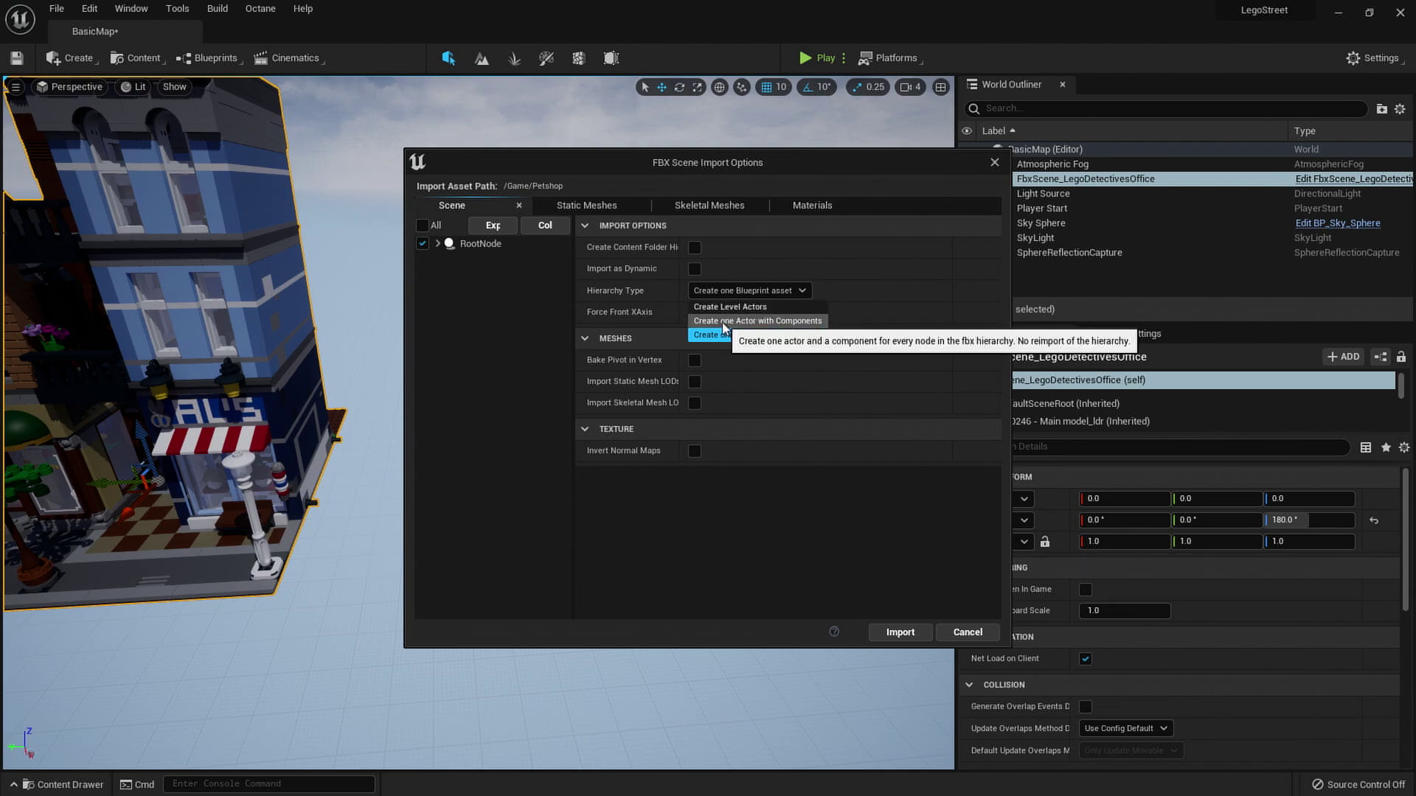
{"action": "left_click", "coordinate": [696, 540]}
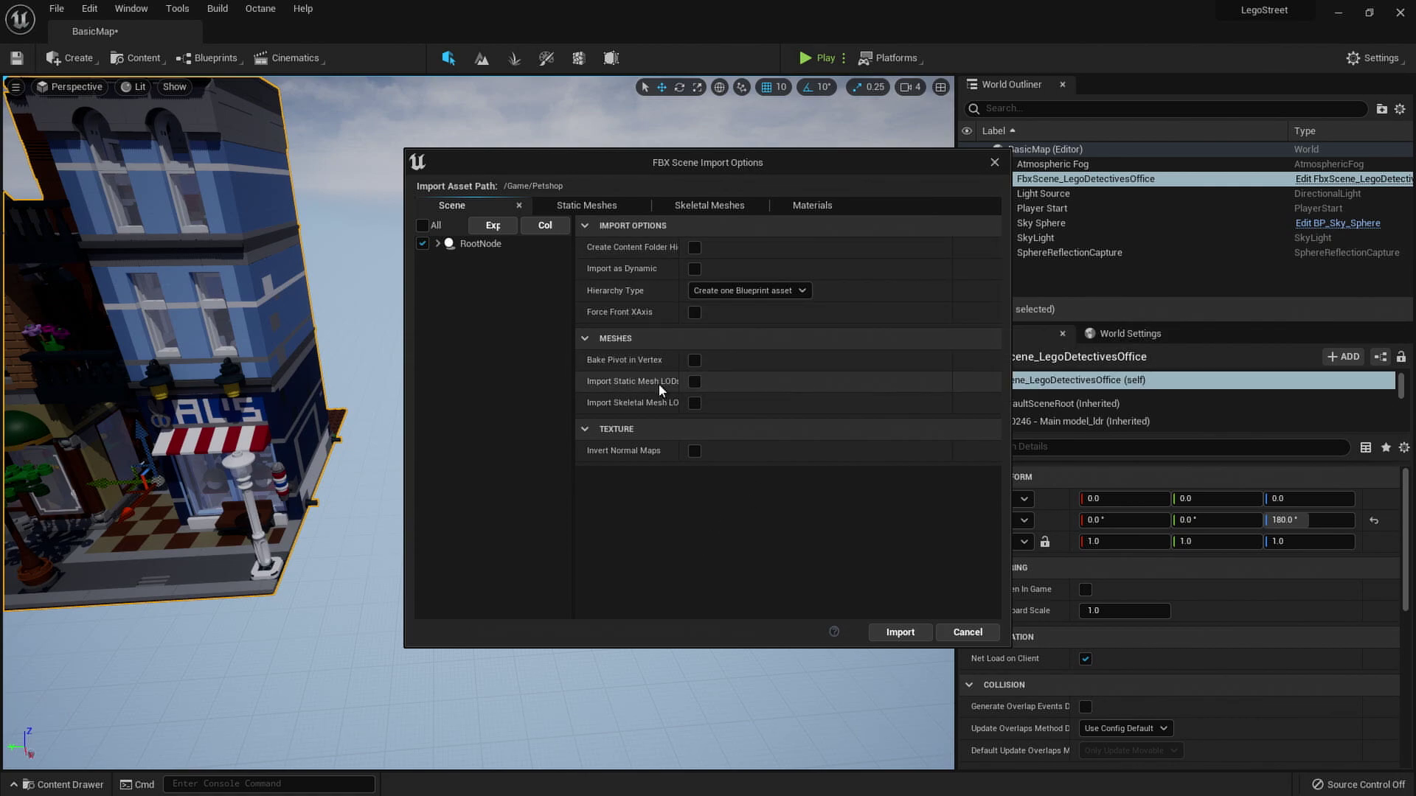
Review the static meshes, materials and scene nodes included in the FBX, and import the Pet Shop scene.
{"action": "left_click", "coordinate": [586, 205]}
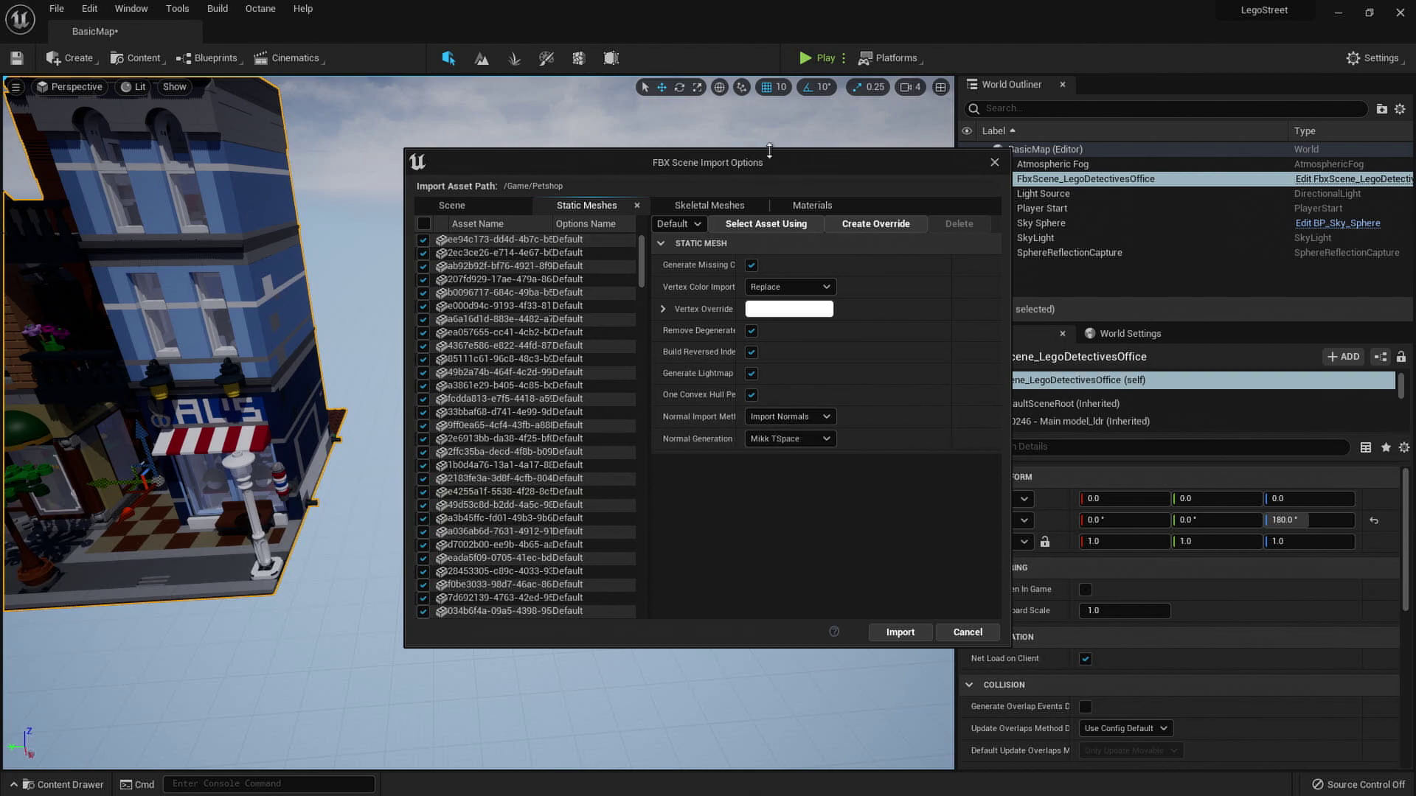
{"action": "left_click", "coordinate": [812, 205]}
{"action": "scroll", "coordinate": [622, 346], "scroll_direction": "down", "scroll_amount": 2}
{"action": "scroll", "coordinate": [623, 347], "scroll_direction": "up", "scroll_amount": 3}
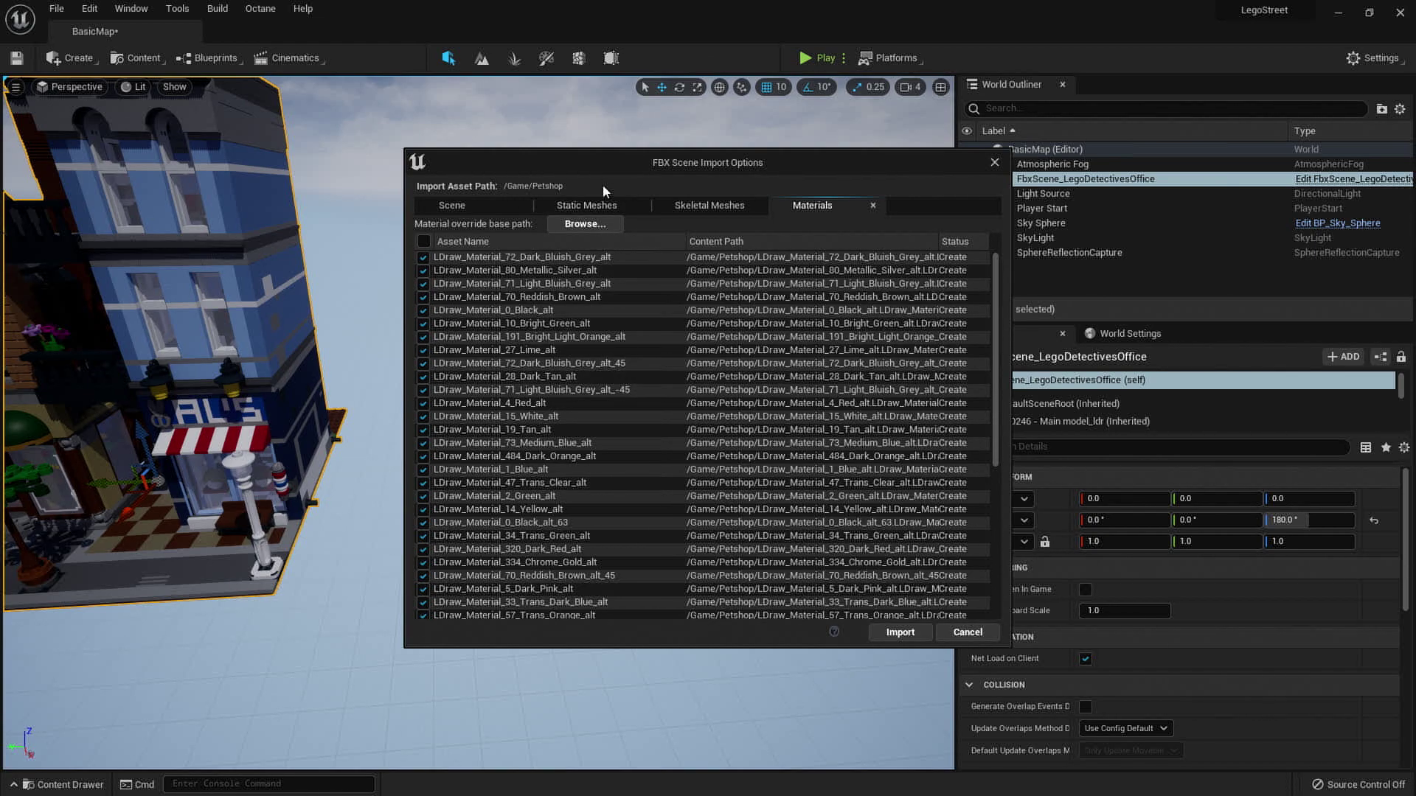
{"action": "left_click", "coordinate": [446, 208]}
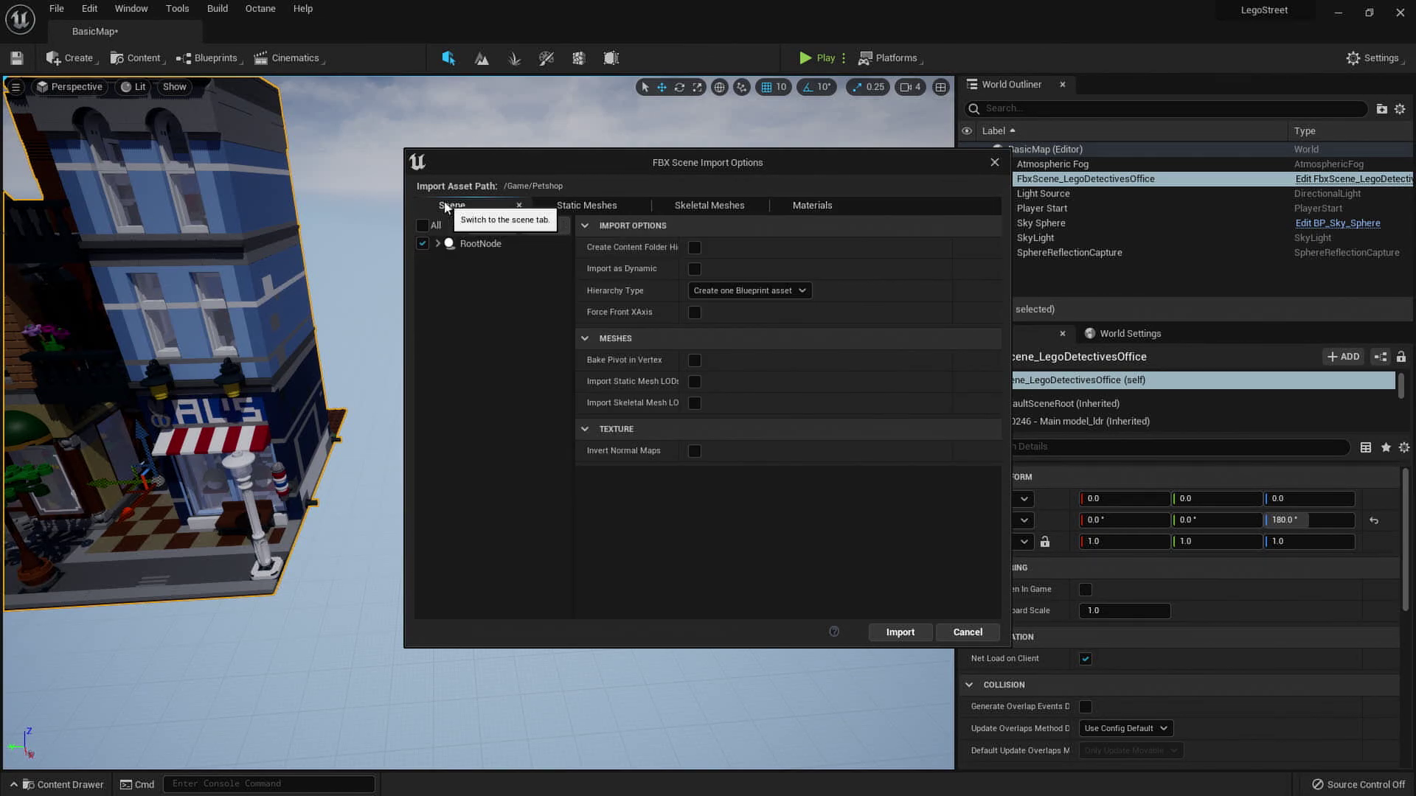
{"action": "left_click", "coordinate": [444, 260]}
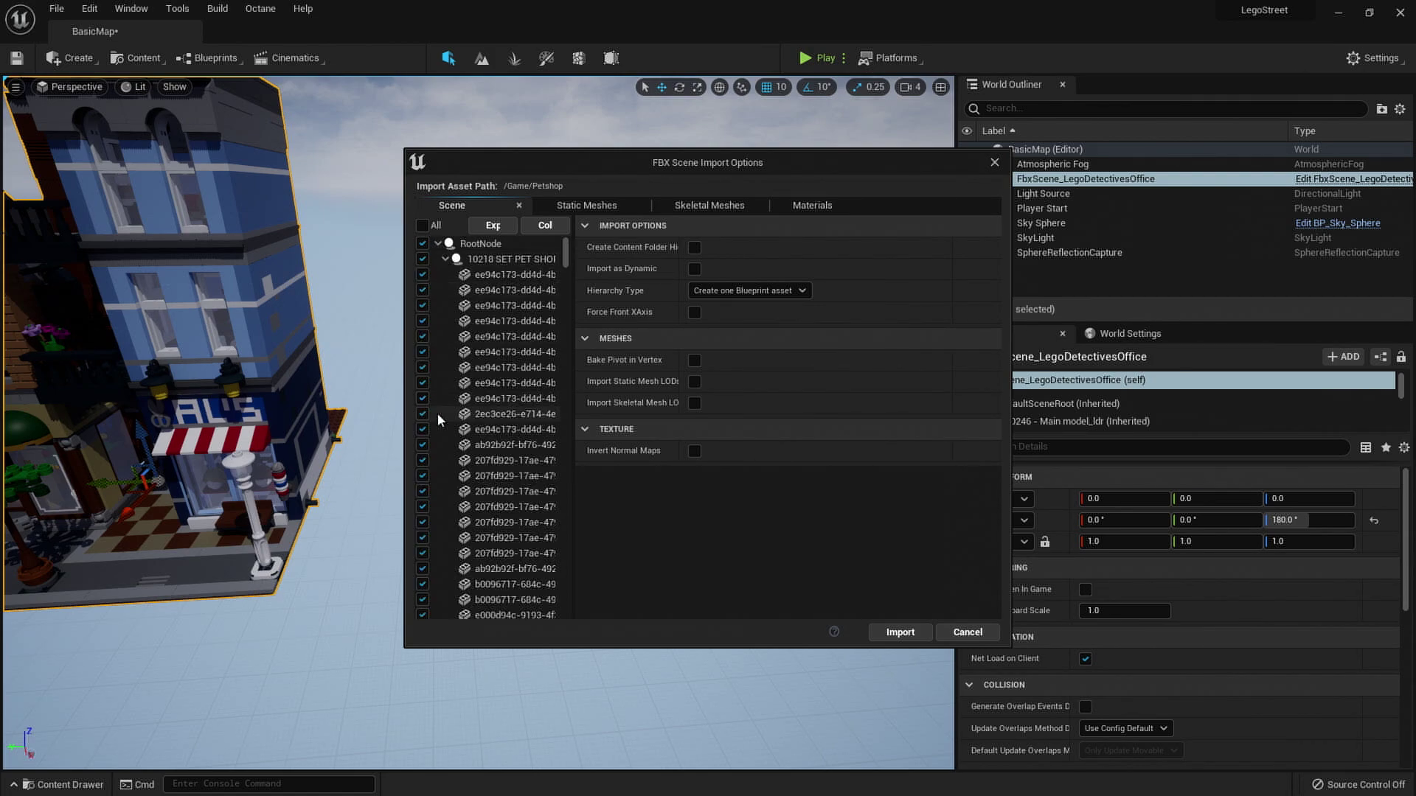
{"action": "left_click", "coordinate": [899, 632]}
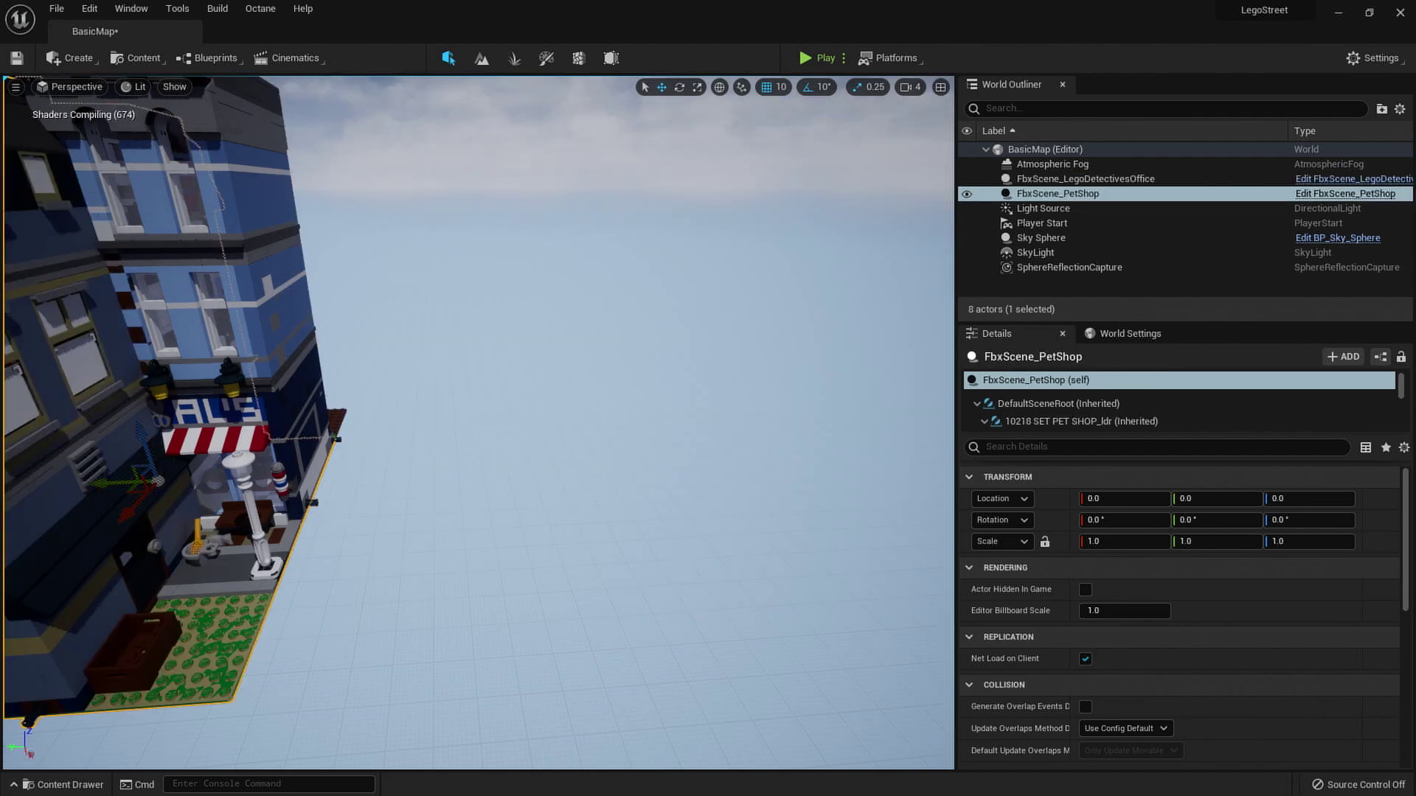
Examine the imported Pet Shop building and the background build progress in the Blueprint editor, and close that editor.
{"action": "left_click_drag", "start_coordinate": [882, 720], "coordinate": [435, 4]}
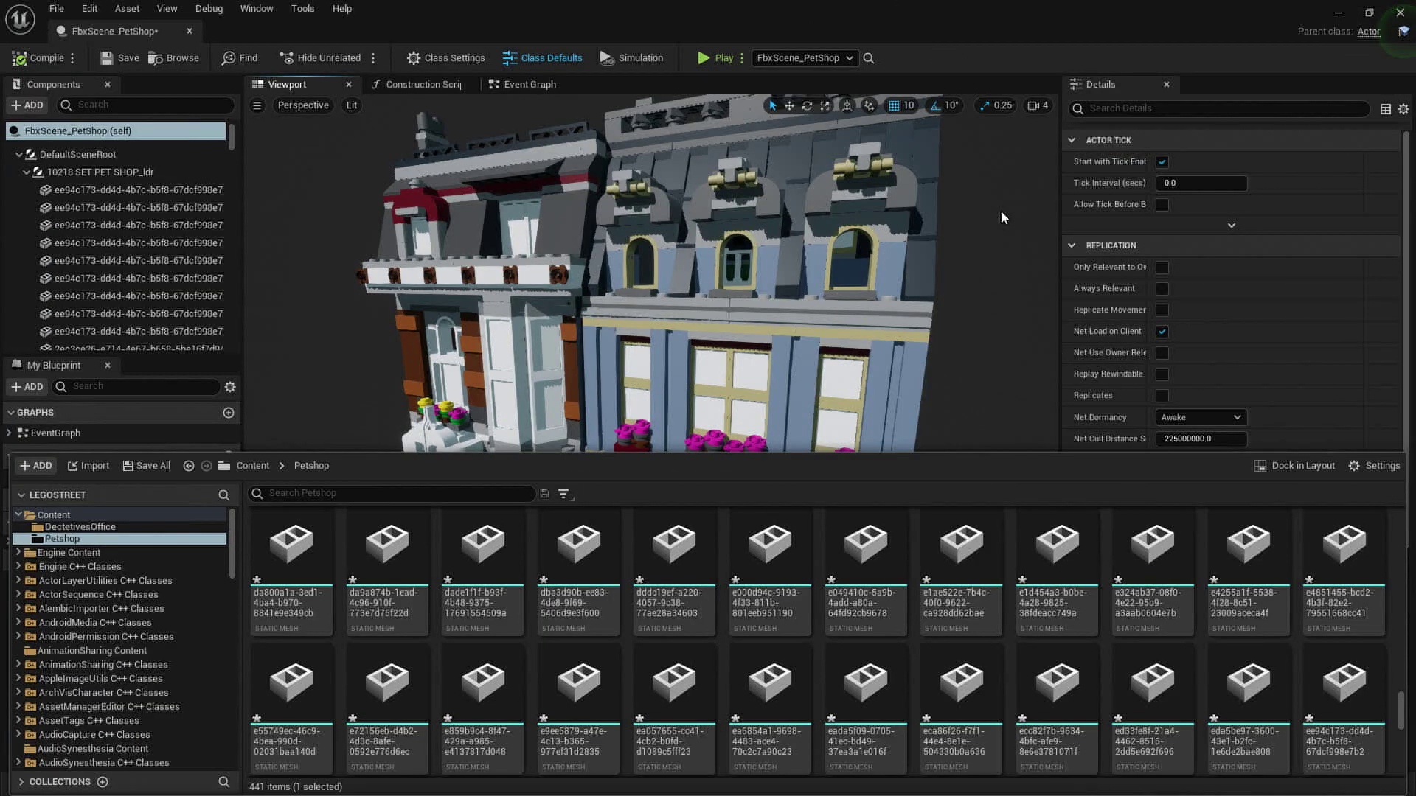
{"action": "mouse_move", "coordinate": [1001, 217]}
{"action": "right_mouse_down"}
{"action": "mouse_move", "coordinate": [931, 258]}
{"action": "mouse_move", "coordinate": [997, 239]}
{"action": "right_mouse_up"}
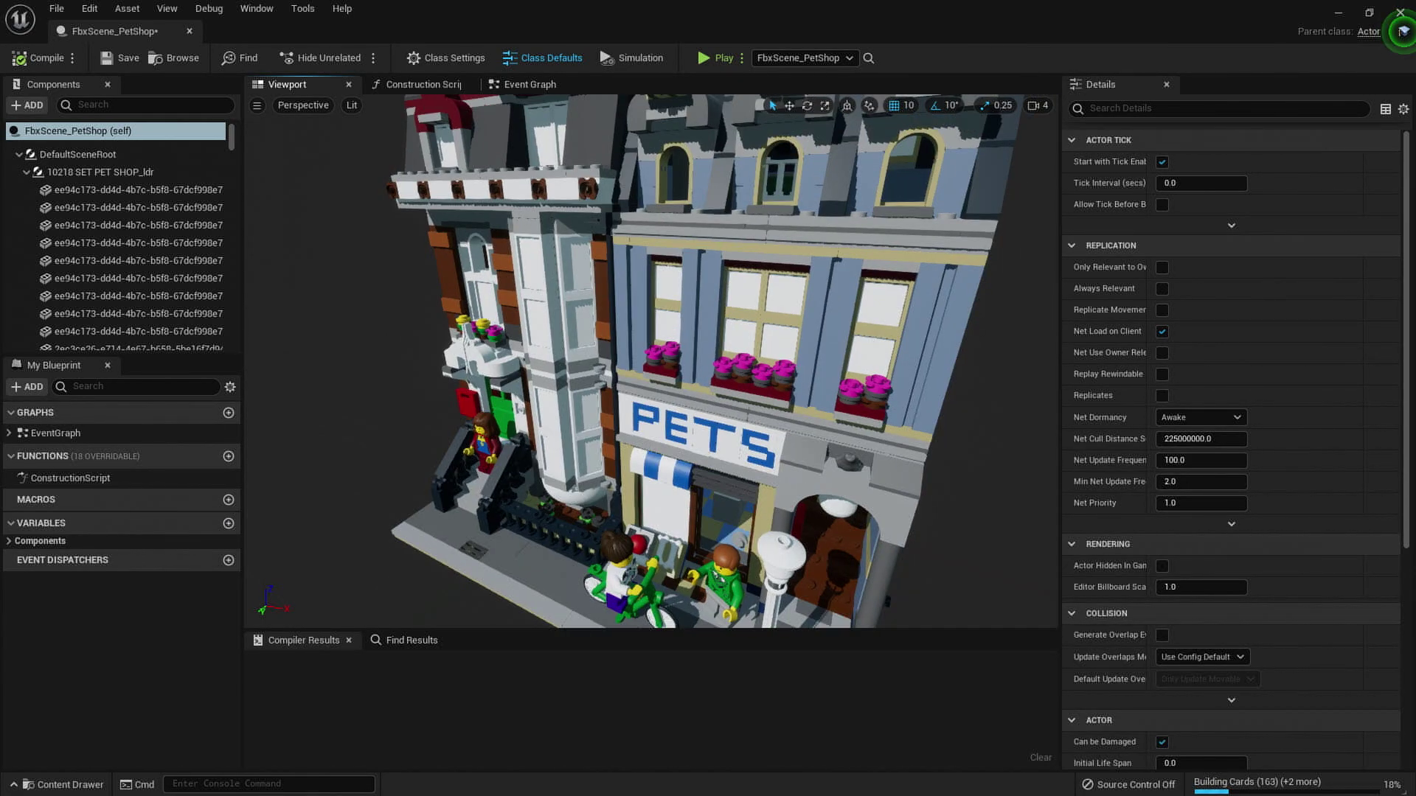
{"action": "left_click", "coordinate": [1231, 783]}
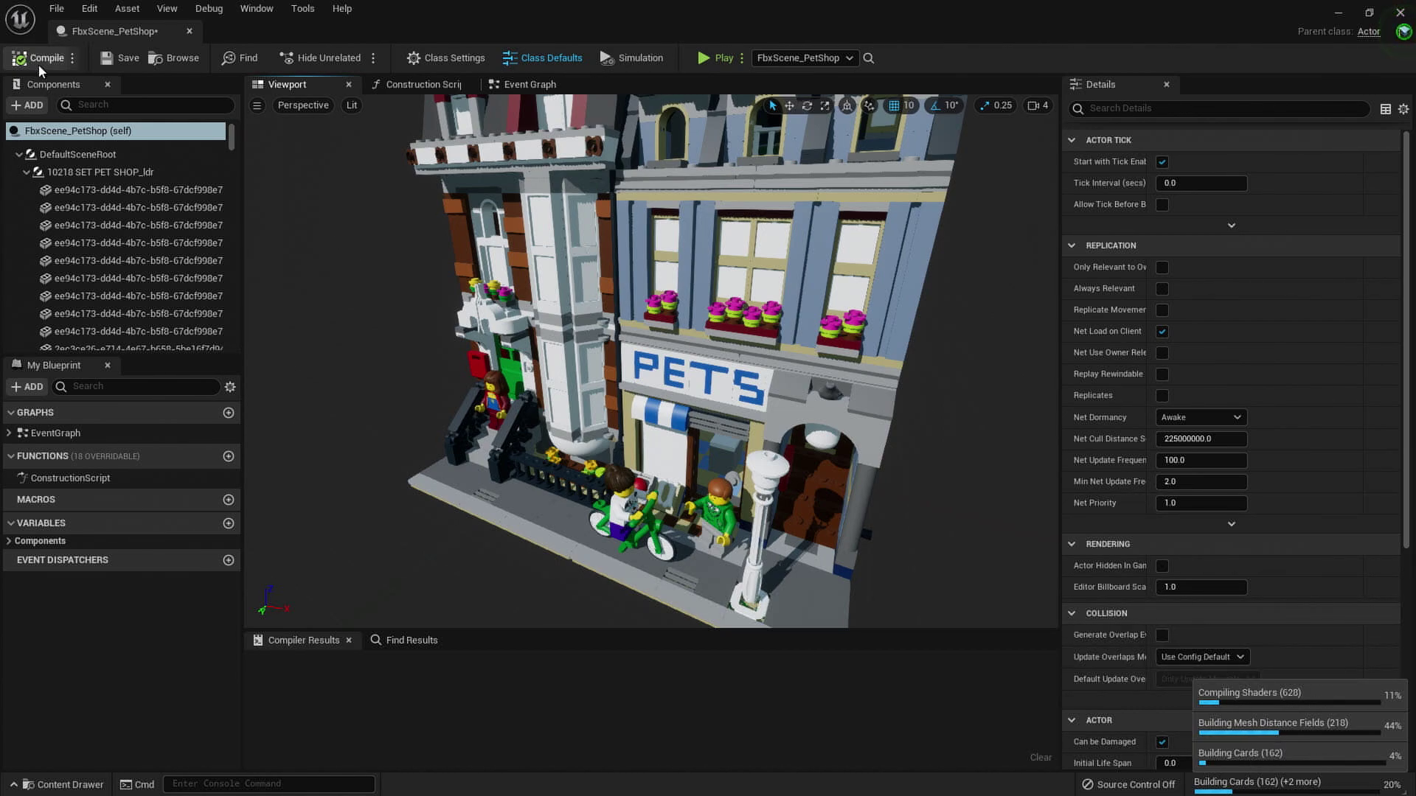
{"action": "double_click", "coordinate": [638, 12]}
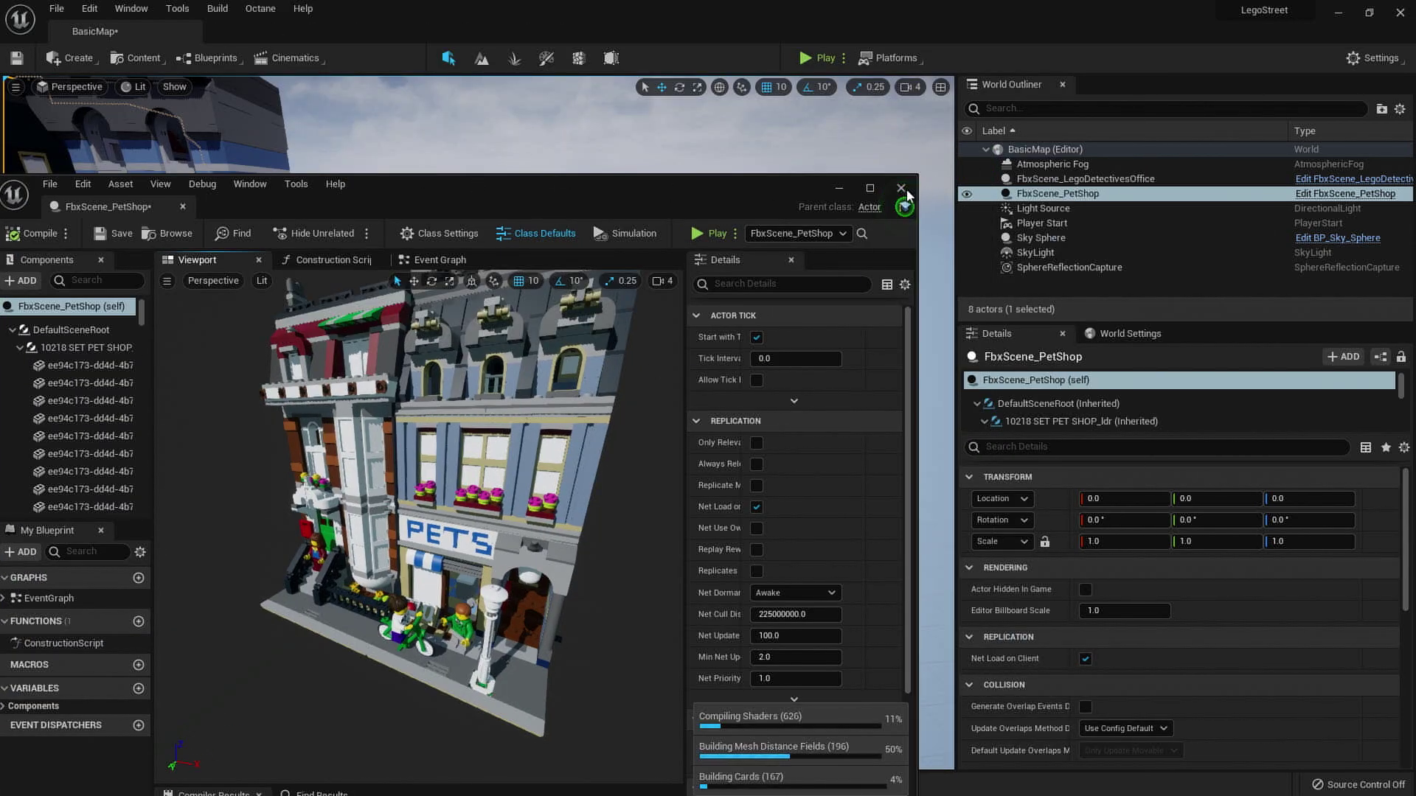
{"action": "left_click", "coordinate": [901, 187]}
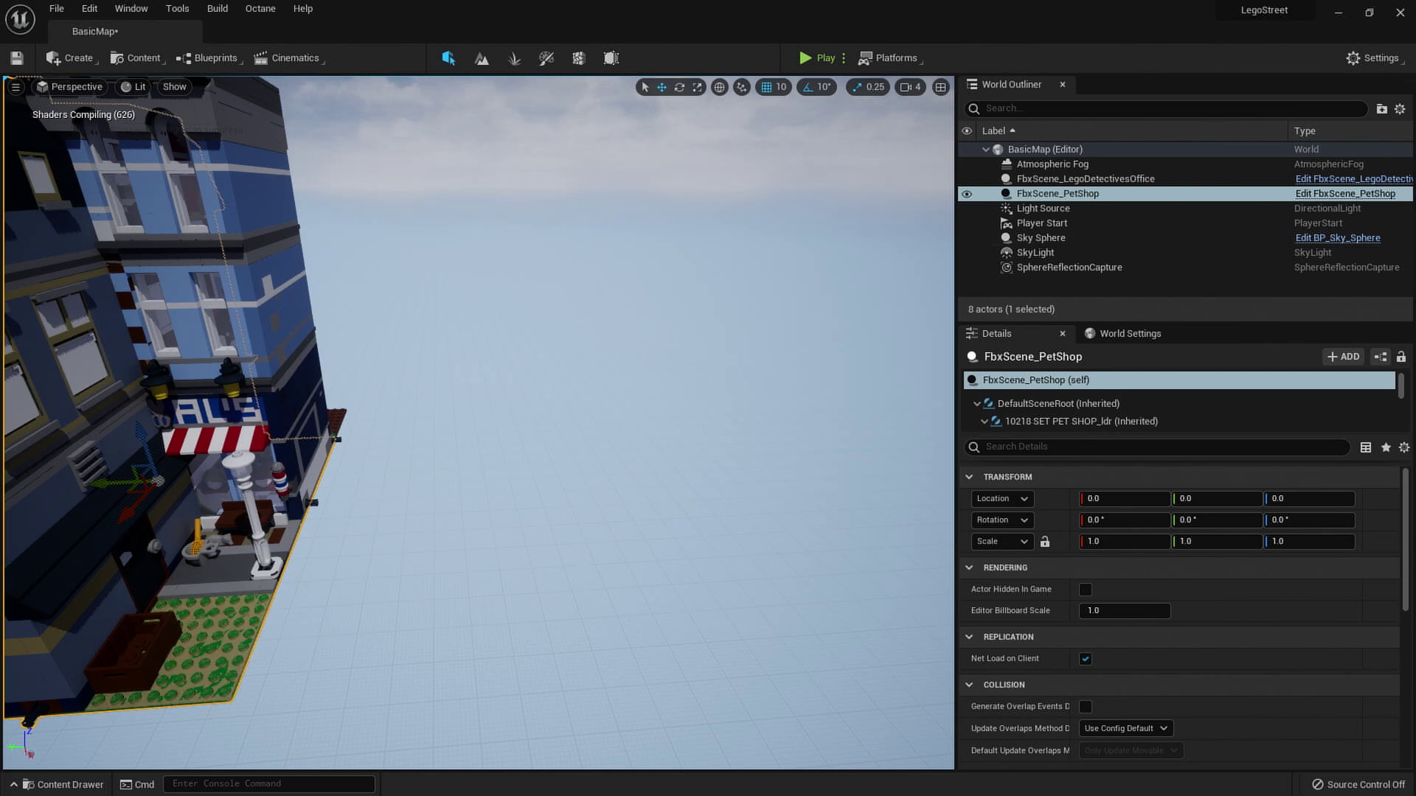
Try rotating the DefaultSceneRoot component of the FbxScene_PetShop actor about Z to about -10°.
{"action": "key", "text": "f"}
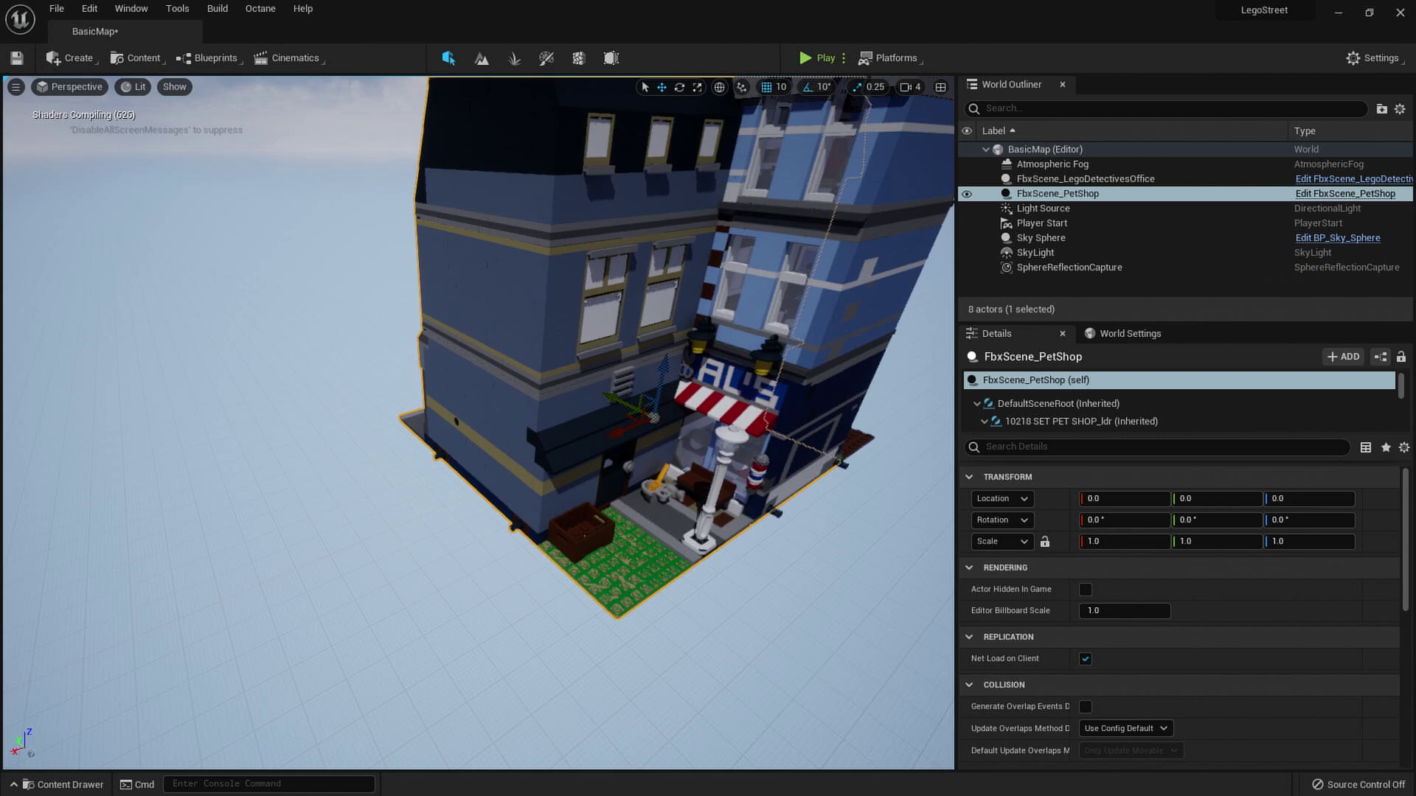
{"action": "key", "text": "a"}
{"action": "right_click_drag", "start_coordinate": [478, 422], "coordinate": [610, 458]}
{"action": "key", "text": "s"}
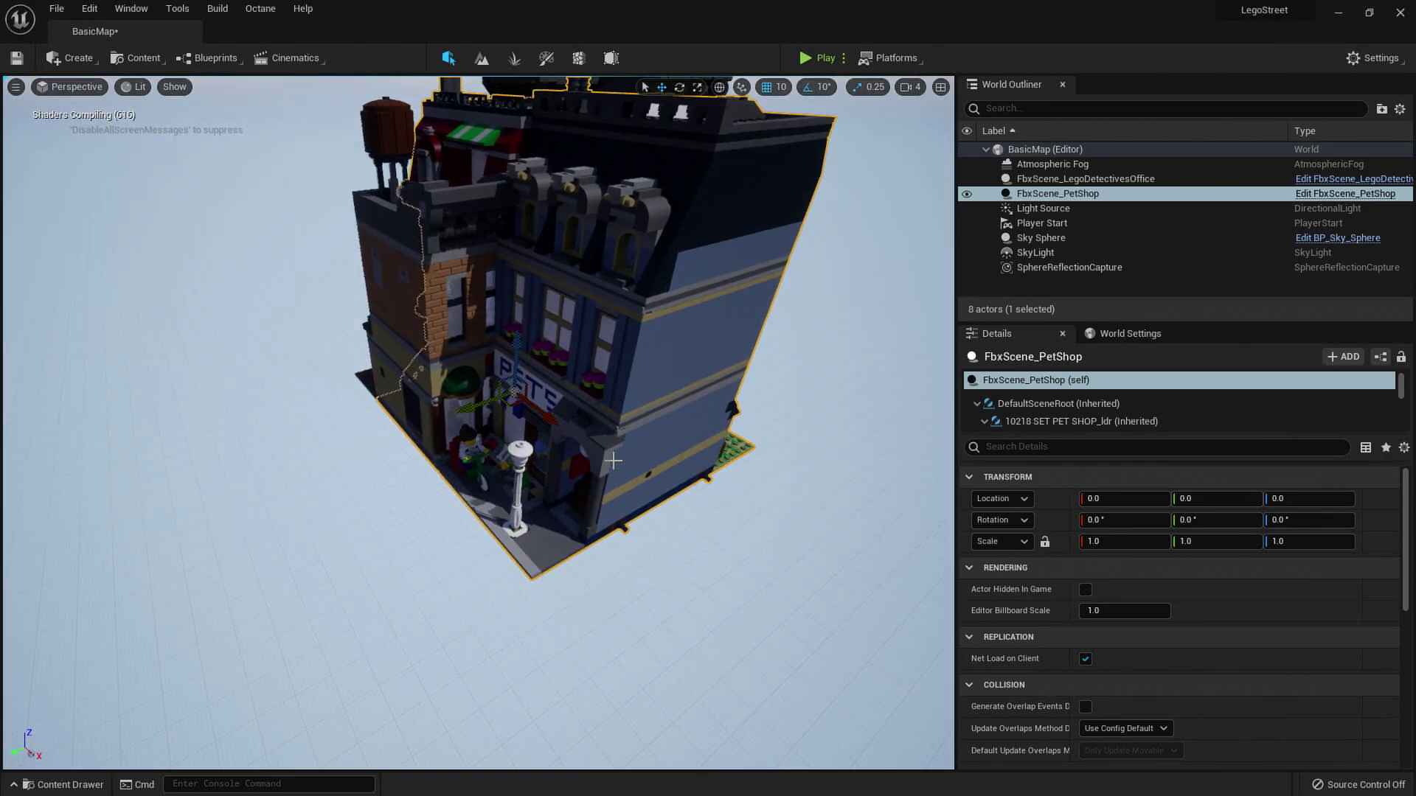
{"action": "left_click", "coordinate": [1131, 404]}
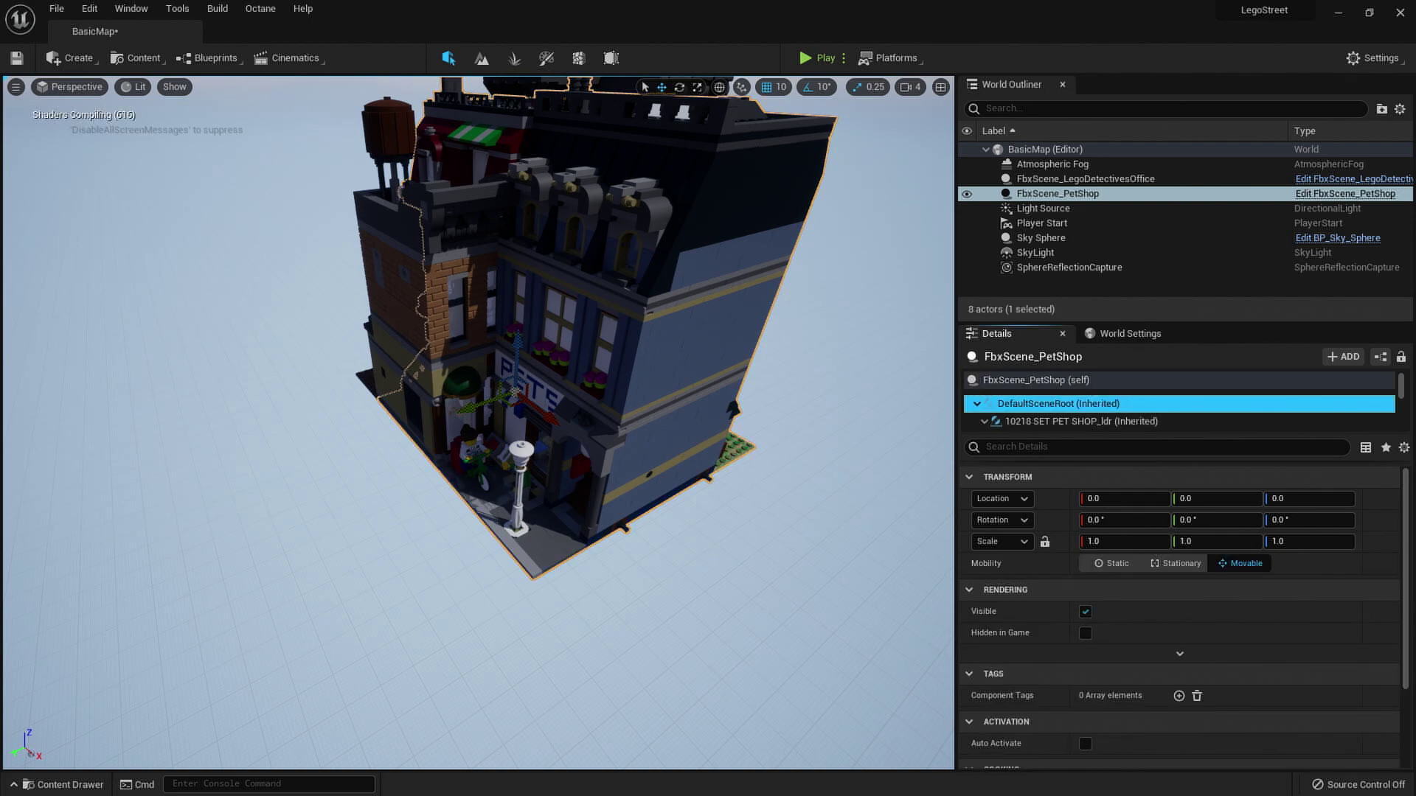
{"action": "key", "text": "d"}
{"action": "right_click_drag", "start_coordinate": [219, 472], "coordinate": [163, 468]}
{"action": "key", "text": "e"}
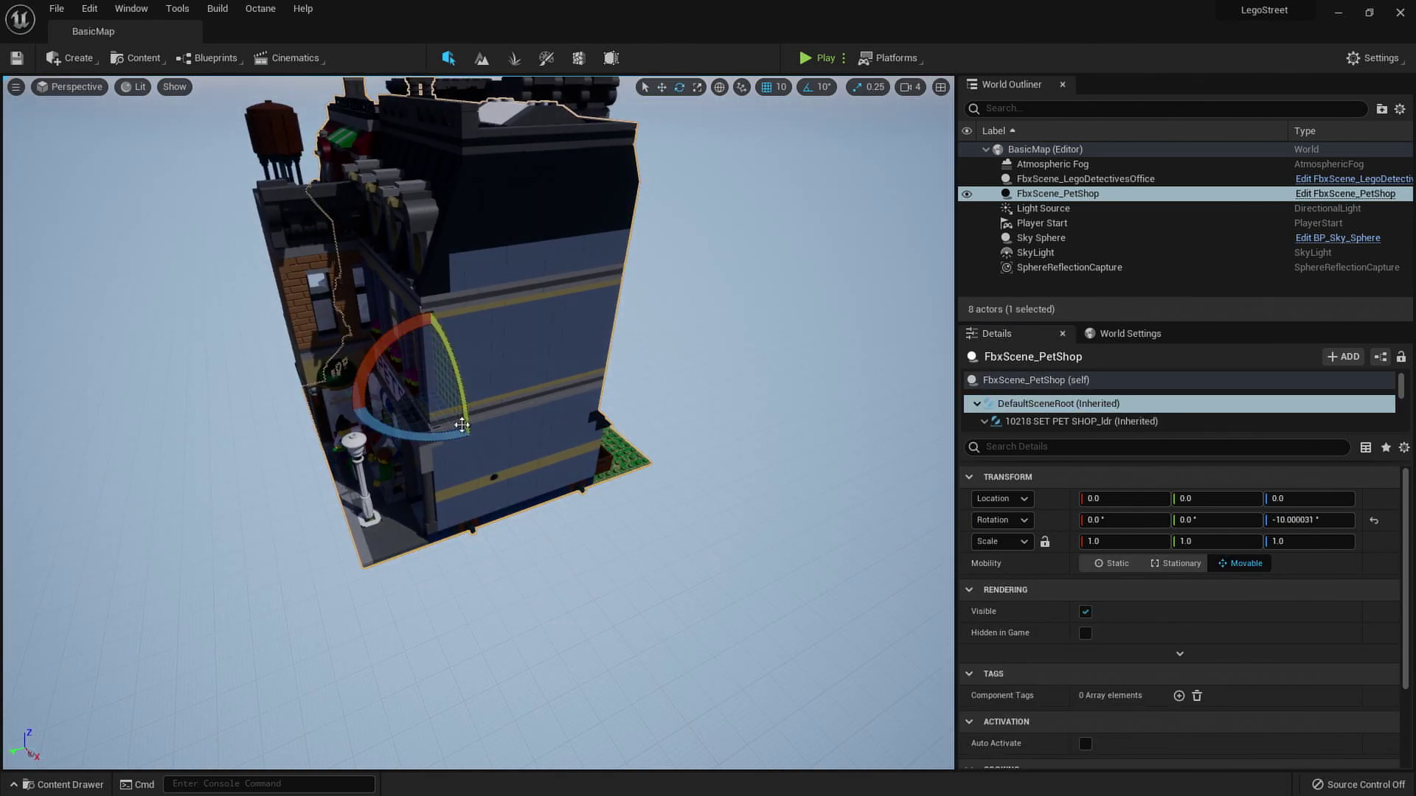
Try rotating the Pet Shop's DefaultSceneRoot about Z to about -120°, and reset its Z rotation to 0.
{"action": "key", "text": "a"}
{"action": "right_click_drag", "start_coordinate": [458, 423], "coordinate": [493, 449]}
{"action": "key", "text": "w"}
{"action": "key", "text": "d"}
{"action": "key", "text": "a"}
{"action": "key", "text": "s"}
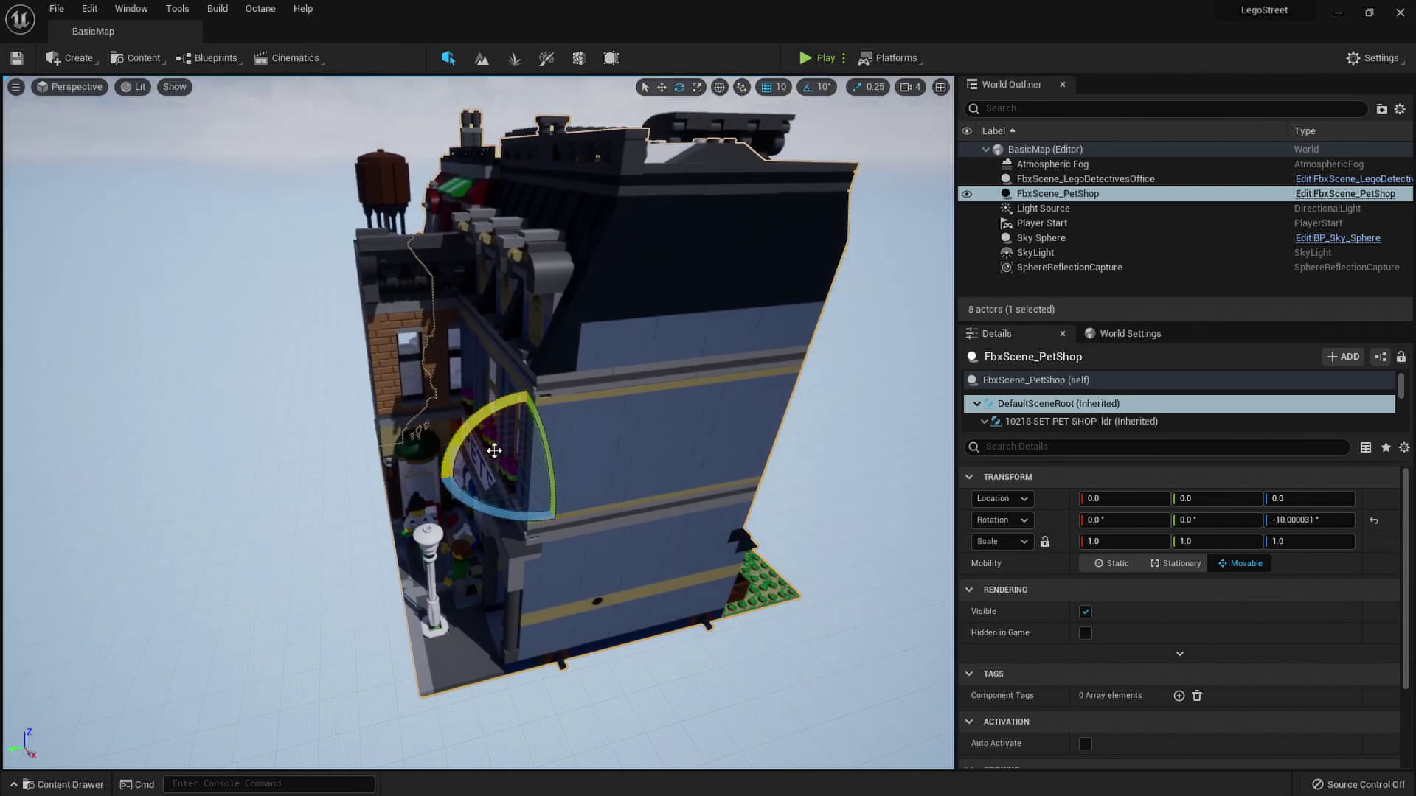
{"action": "left_click_drag", "start_coordinate": [488, 507], "coordinate": [488, 507]}
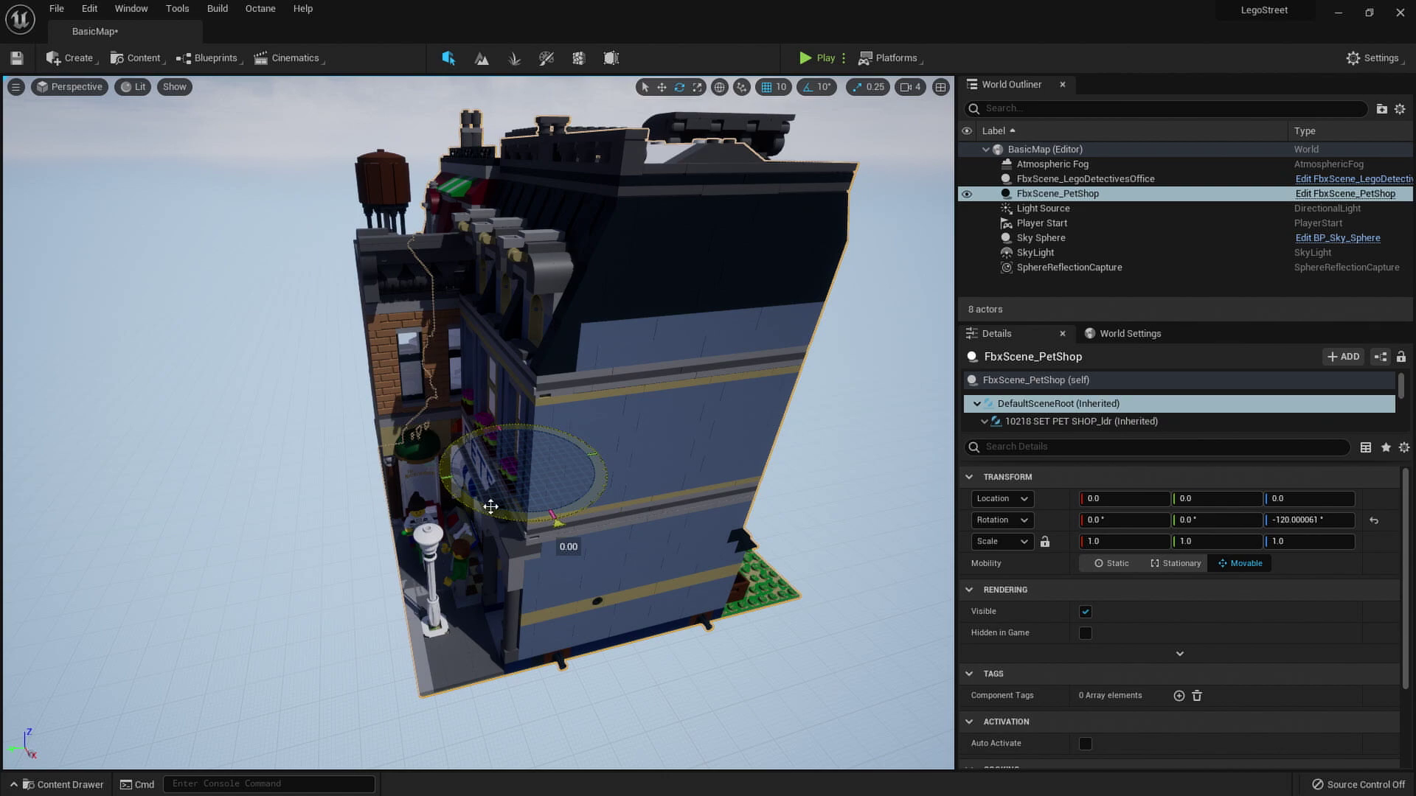
{"action": "left_click_drag", "start_coordinate": [490, 506], "coordinate": [485, 514]}
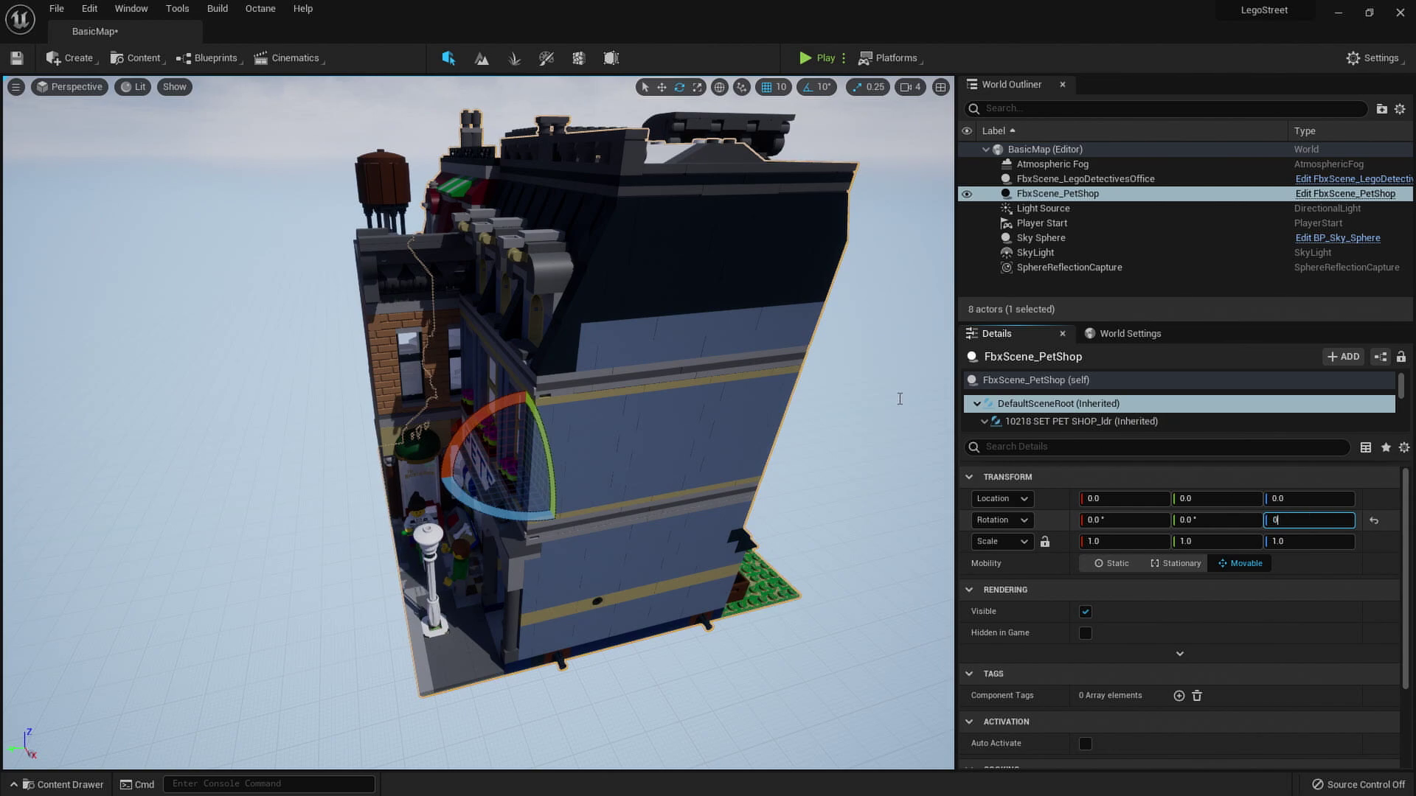
Set the Z rotation of the Pet Shop actor's 10218 SET PET SHOP_ldr component to 90°.
{"action": "left_click", "coordinate": [1033, 421]}
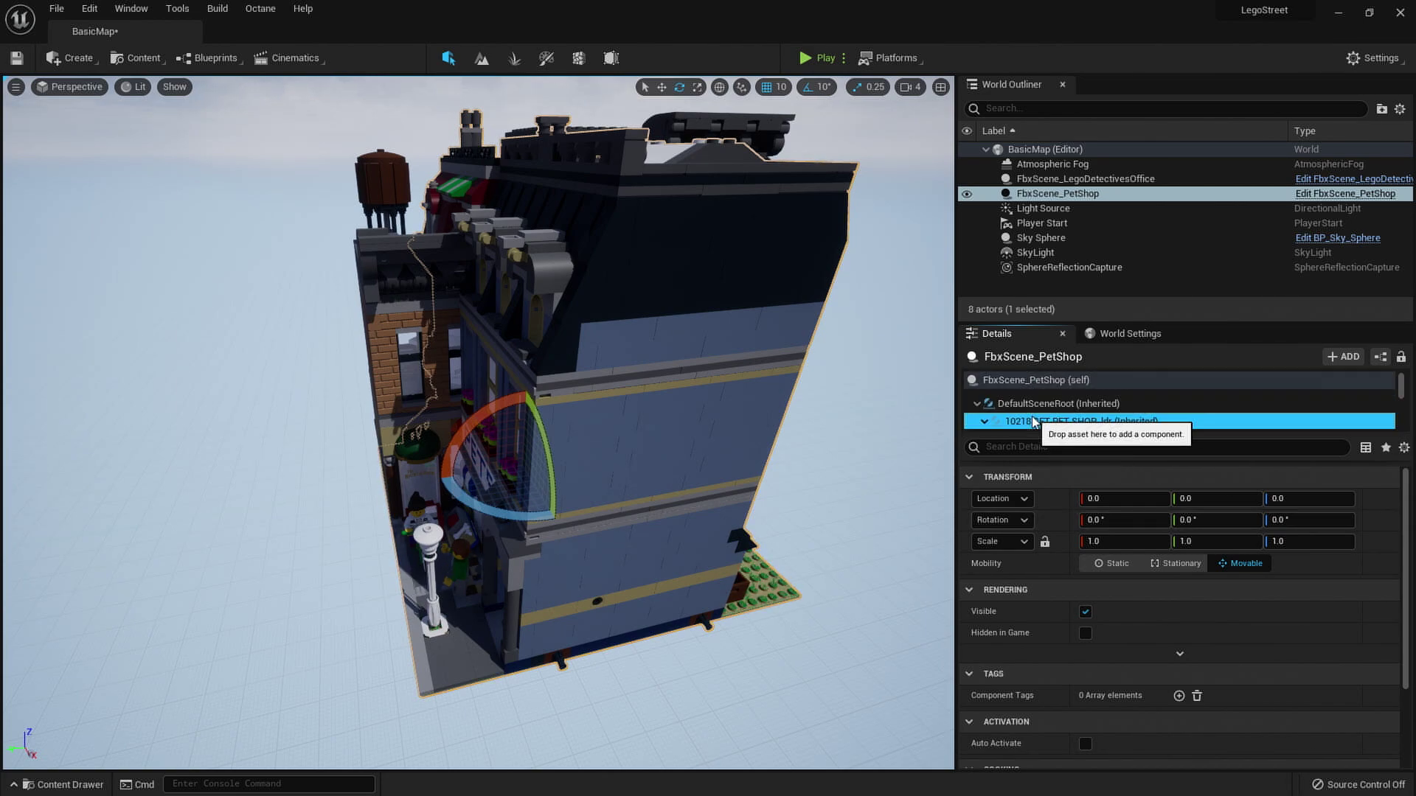
{"action": "left_click", "coordinate": [1286, 506]}
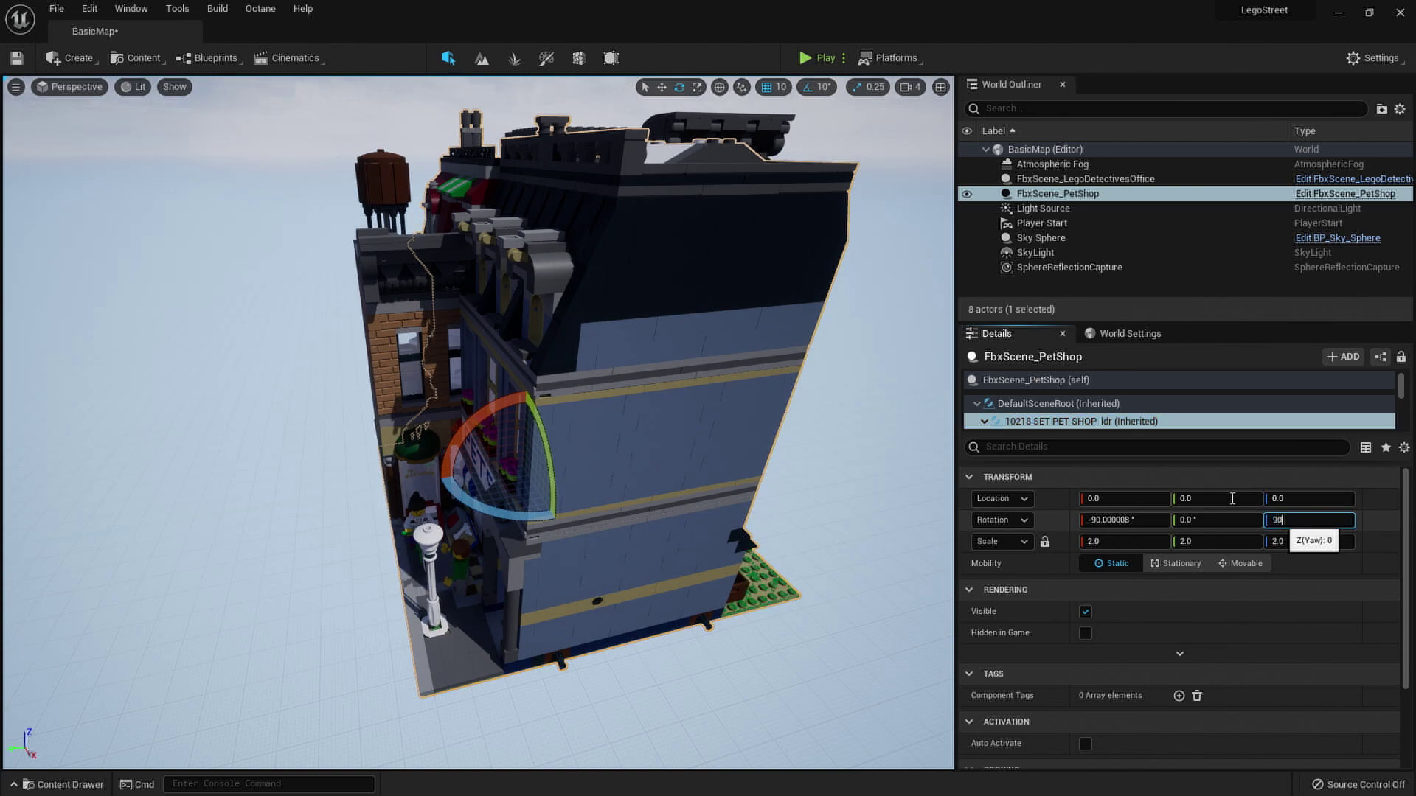
{"action": "type", "text": "90"}
{"action": "key", "text": "Return"}
{"action": "right_click_drag", "start_coordinate": [637, 501], "coordinate": [606, 492]}
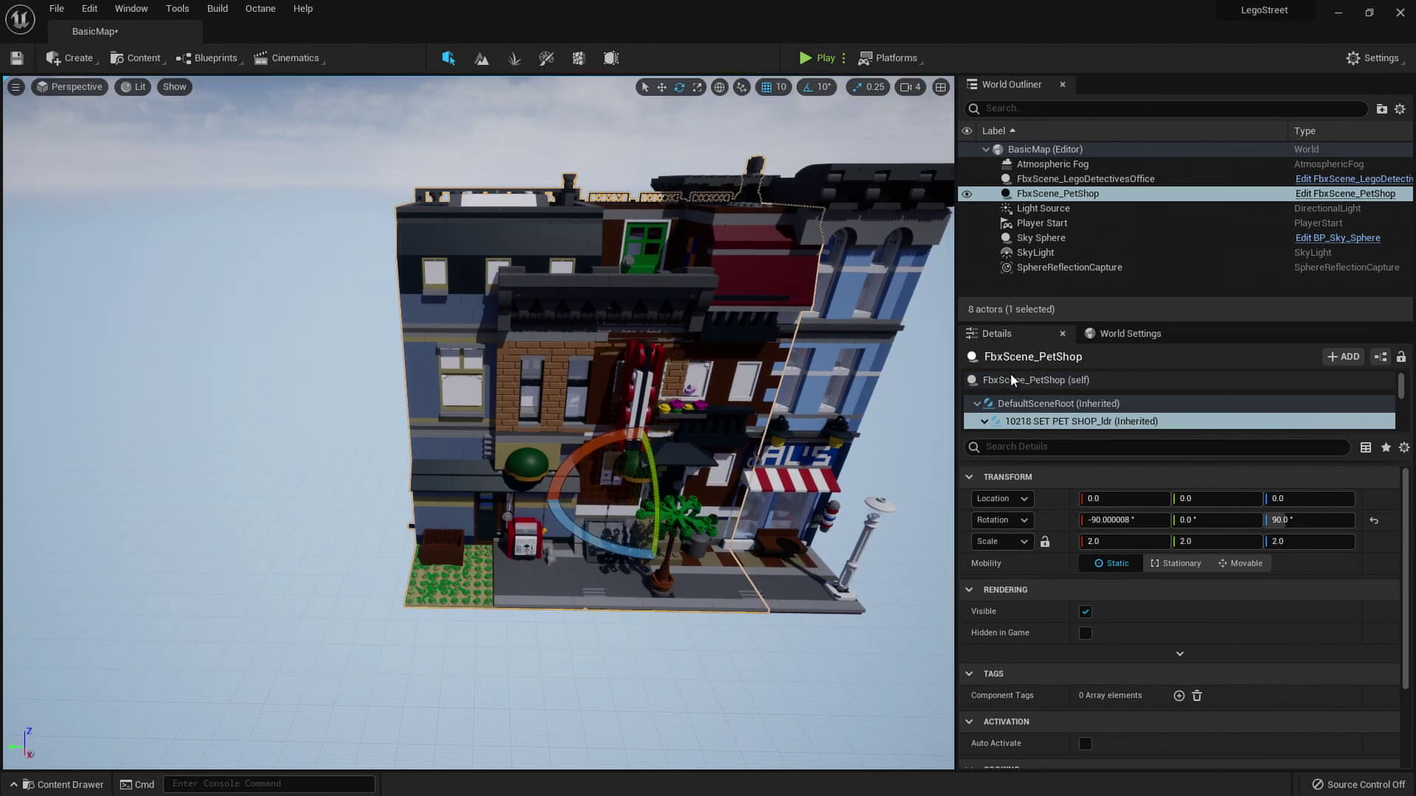
Move the 10218 SET PET SHOP_ldr component along Y to 1070, clear of the Detective's Office.
{"action": "scroll", "coordinate": [1082, 410], "scroll_direction": "down", "scroll_amount": 2}
{"action": "scroll", "coordinate": [1083, 410], "scroll_direction": "up", "scroll_amount": 2}
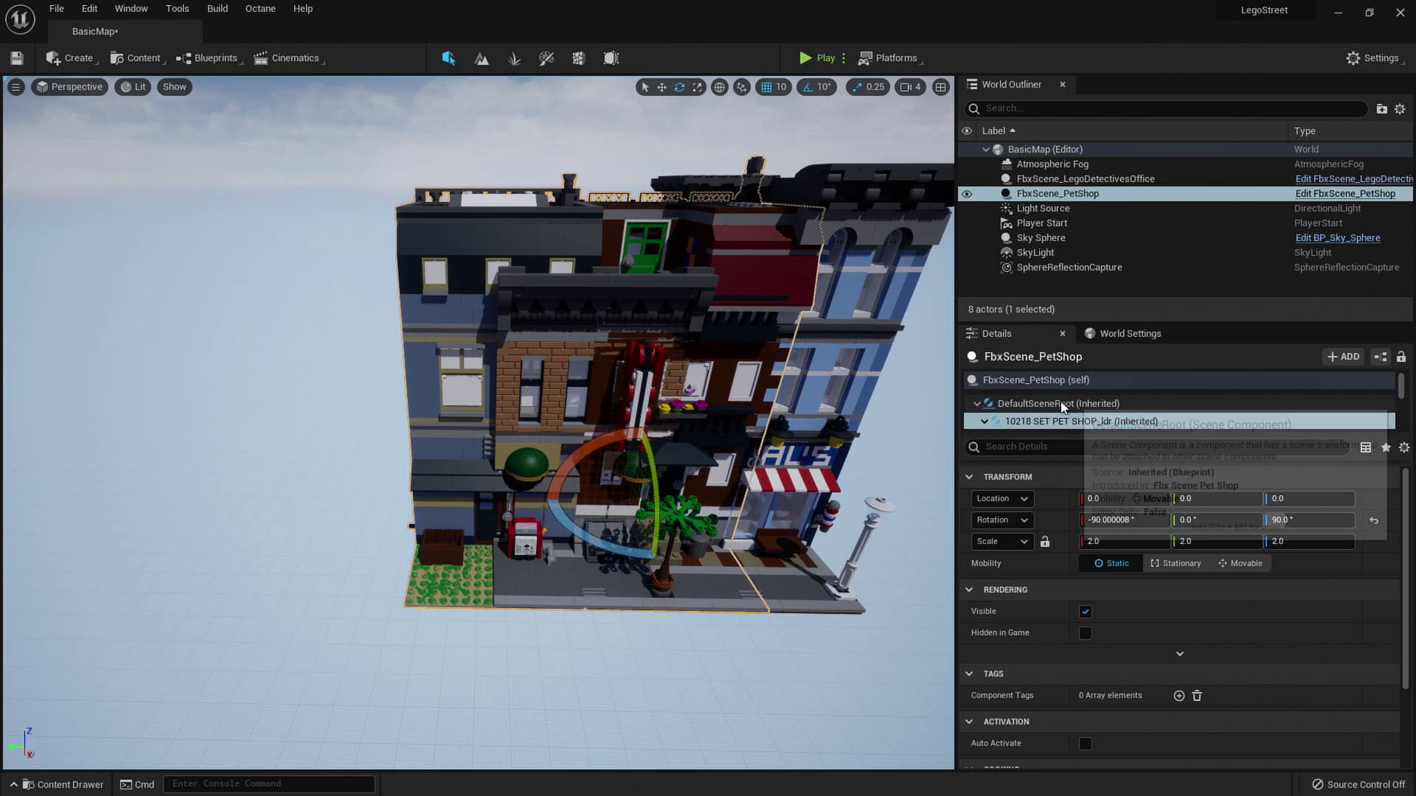
{"action": "mouse_move", "coordinate": [495, 603]}
{"action": "right_mouse_down"}
{"action": "mouse_move", "coordinate": [554, 604]}
{"action": "mouse_move", "coordinate": [540, 507]}
{"action": "right_mouse_up"}
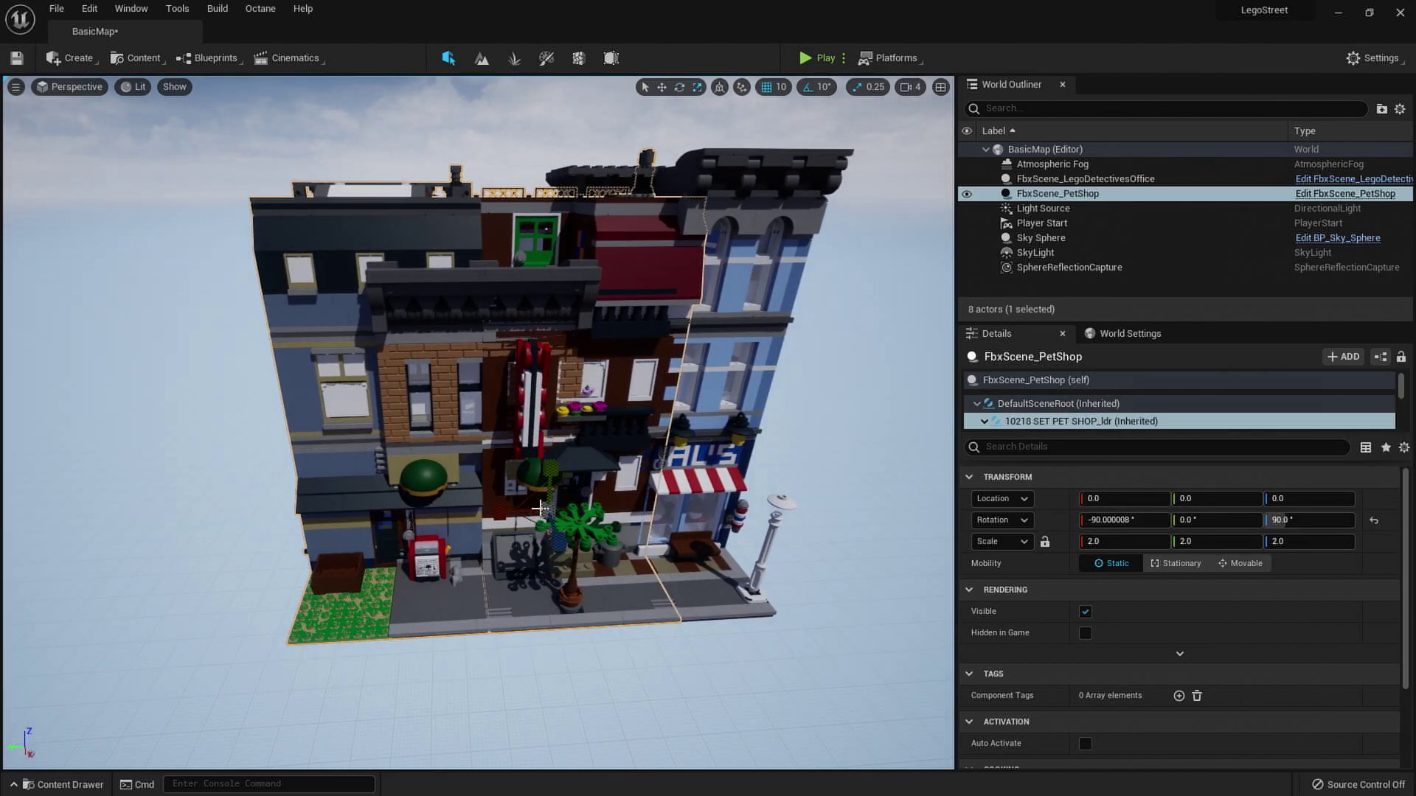
{"action": "left_click_drag", "start_coordinate": [508, 514], "coordinate": [278, 560]}
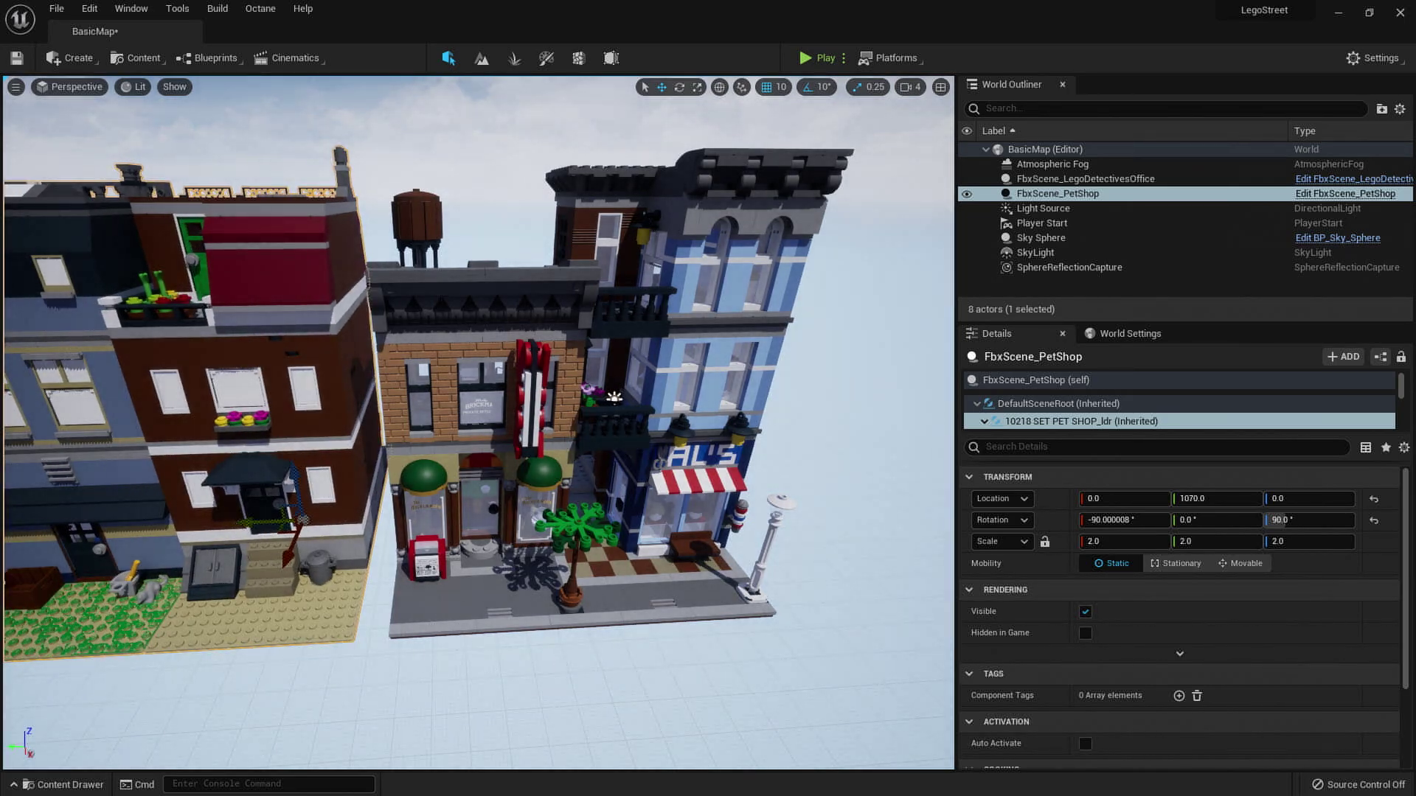
Rotate the 10218 SET PET SHOP_ldr component about Z to 270° and move it along Y to 1620, beside the Detective's Office.
{"action": "key", "text": "w"}
{"action": "right_click_drag", "start_coordinate": [478, 423], "coordinate": [484, 654]}
{"action": "key", "text": "w"}
{"action": "key", "text": "s"}
{"action": "key", "text": "e"}
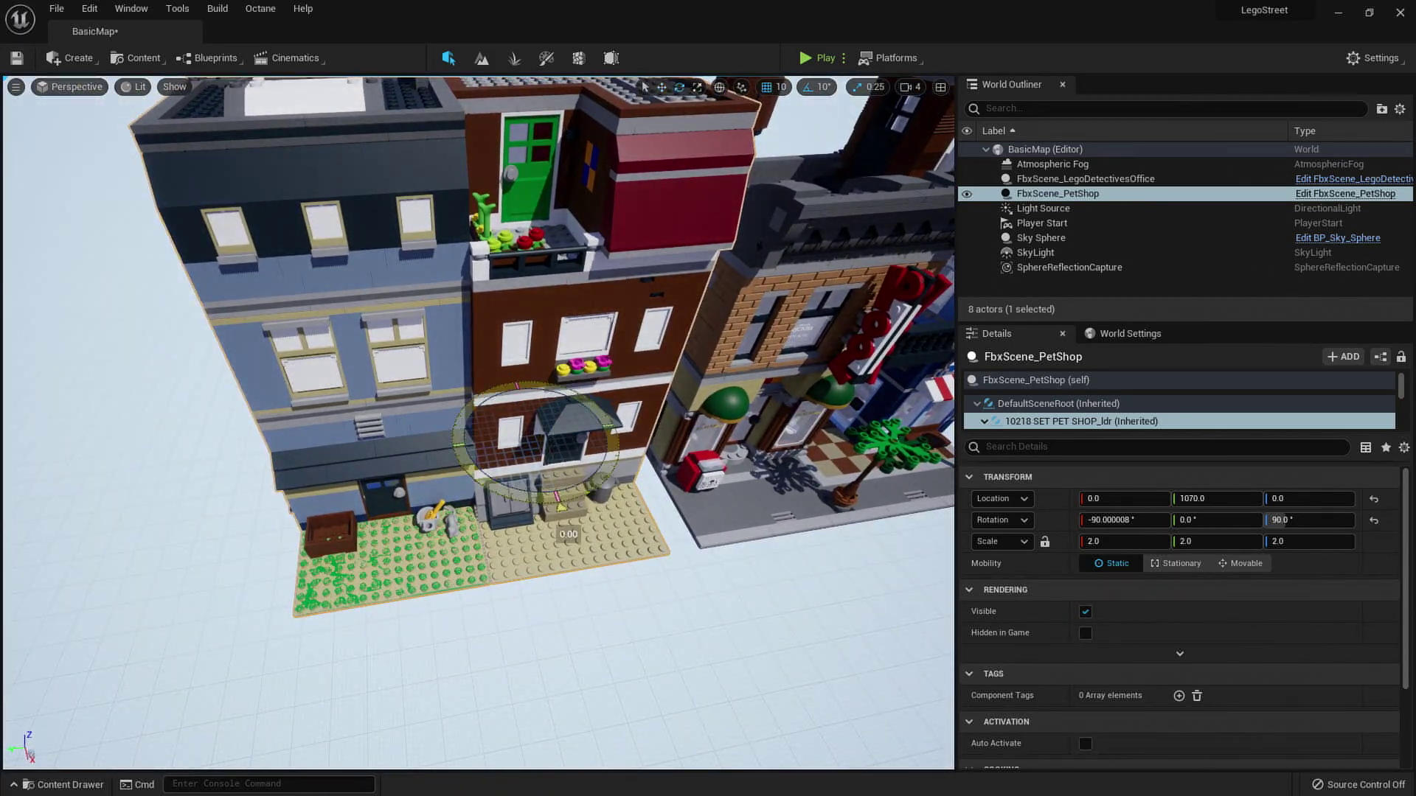
{"action": "left_click_drag", "start_coordinate": [564, 520], "coordinate": [510, 384]}
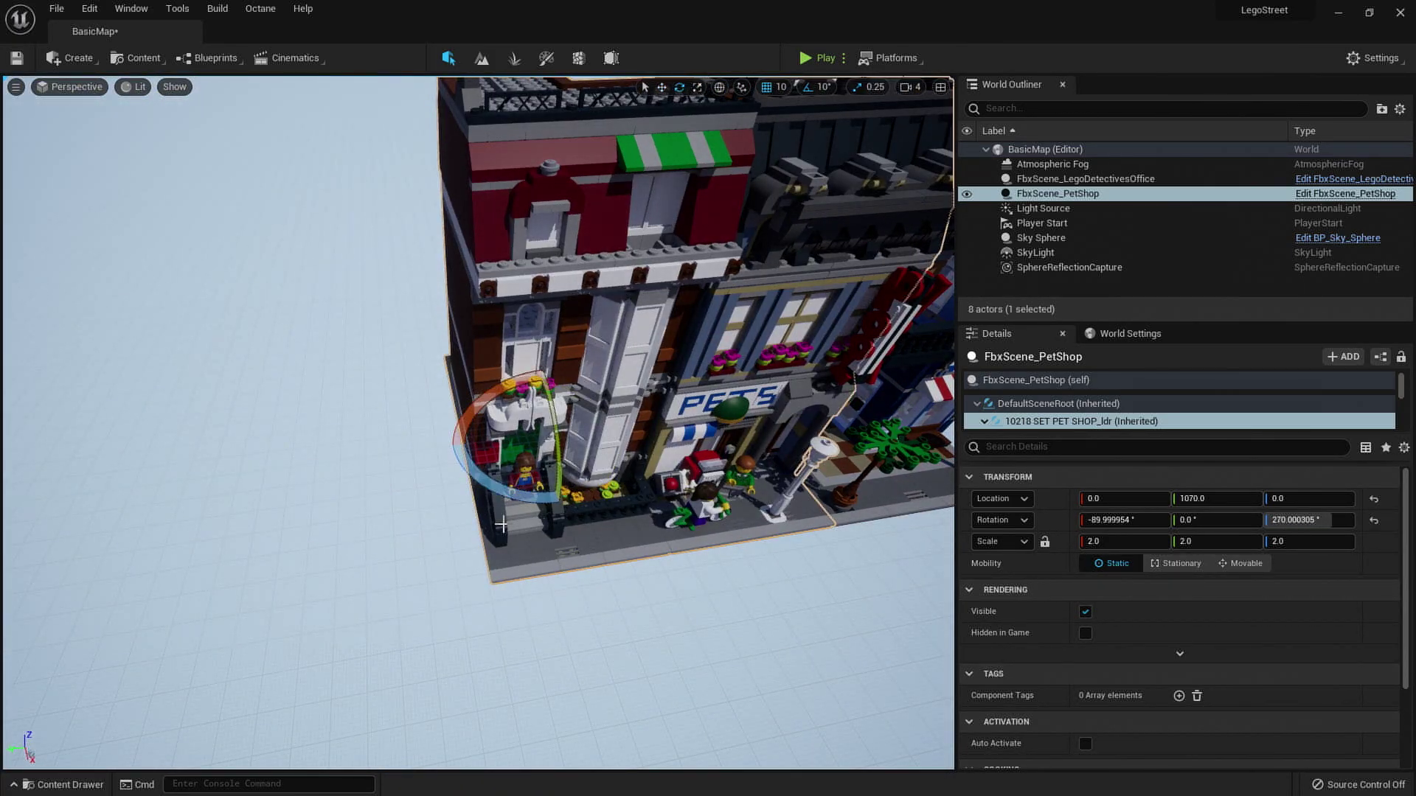
{"action": "left_click_drag", "start_coordinate": [487, 441], "coordinate": [302, 460]}
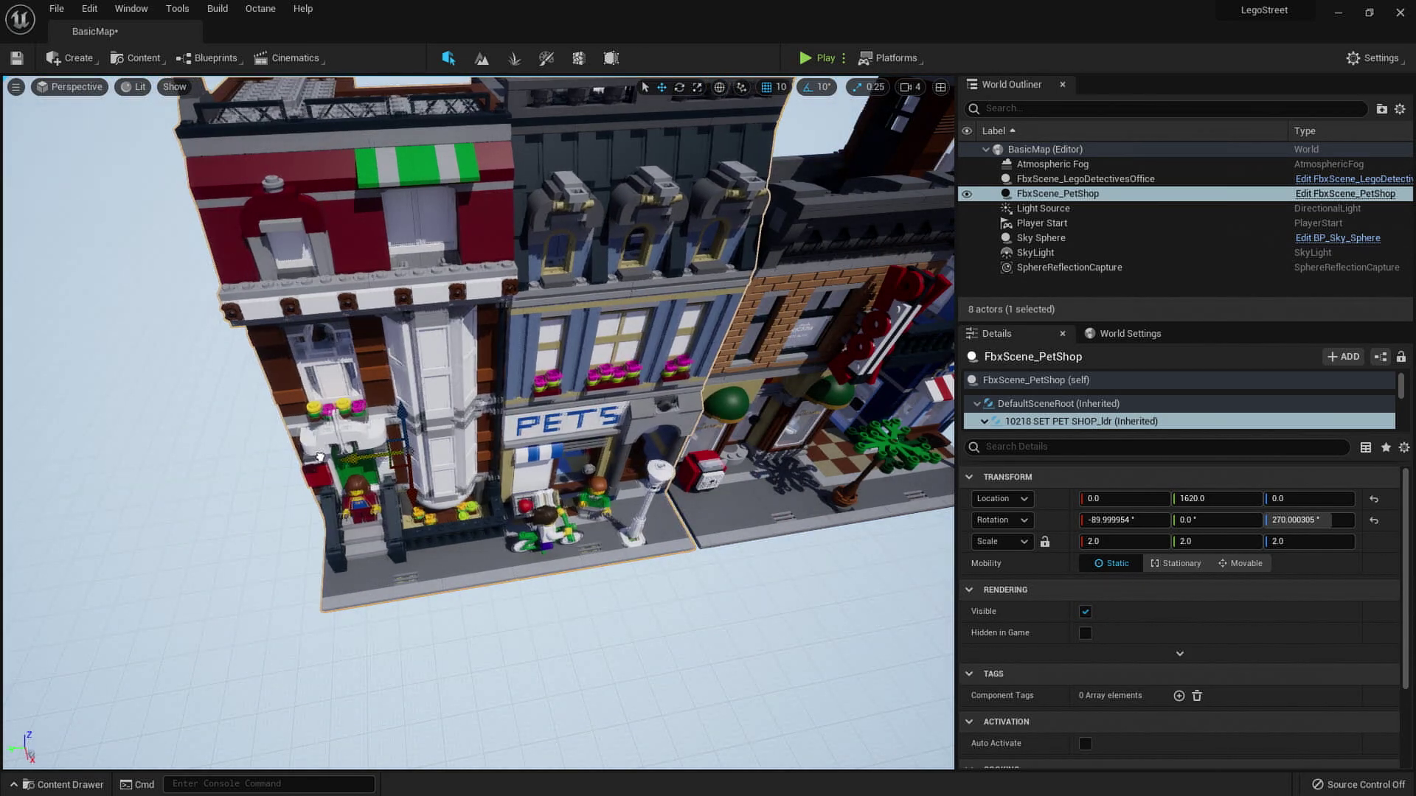
Examine the gap between the sidewalk bases of the Pet Shop and the Detective's Office, and the Pet Shop's facade.
{"action": "right_click_drag", "start_coordinate": [322, 457], "coordinate": [321, 347]}
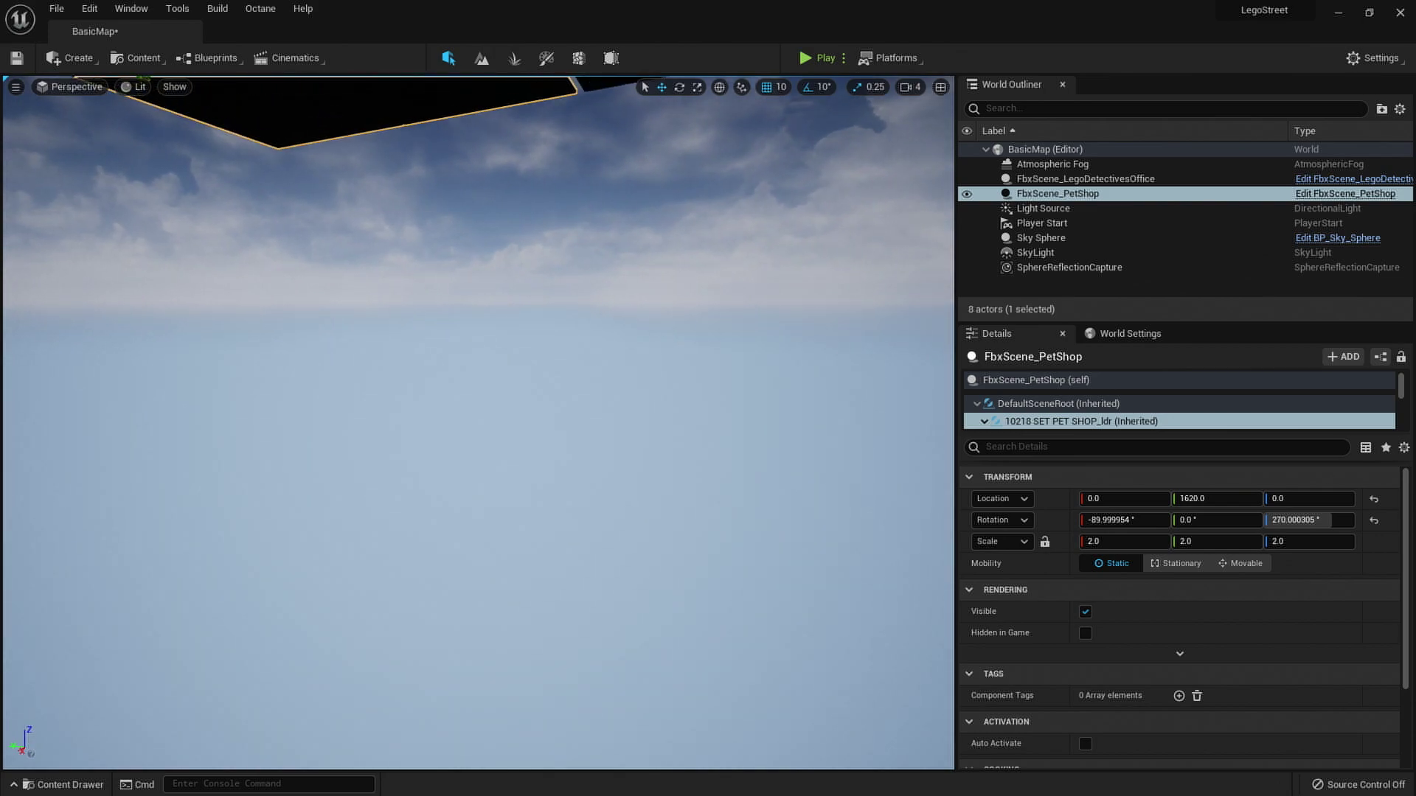
{"action": "right_click_drag", "start_coordinate": [181, 295], "coordinate": [181, 366]}
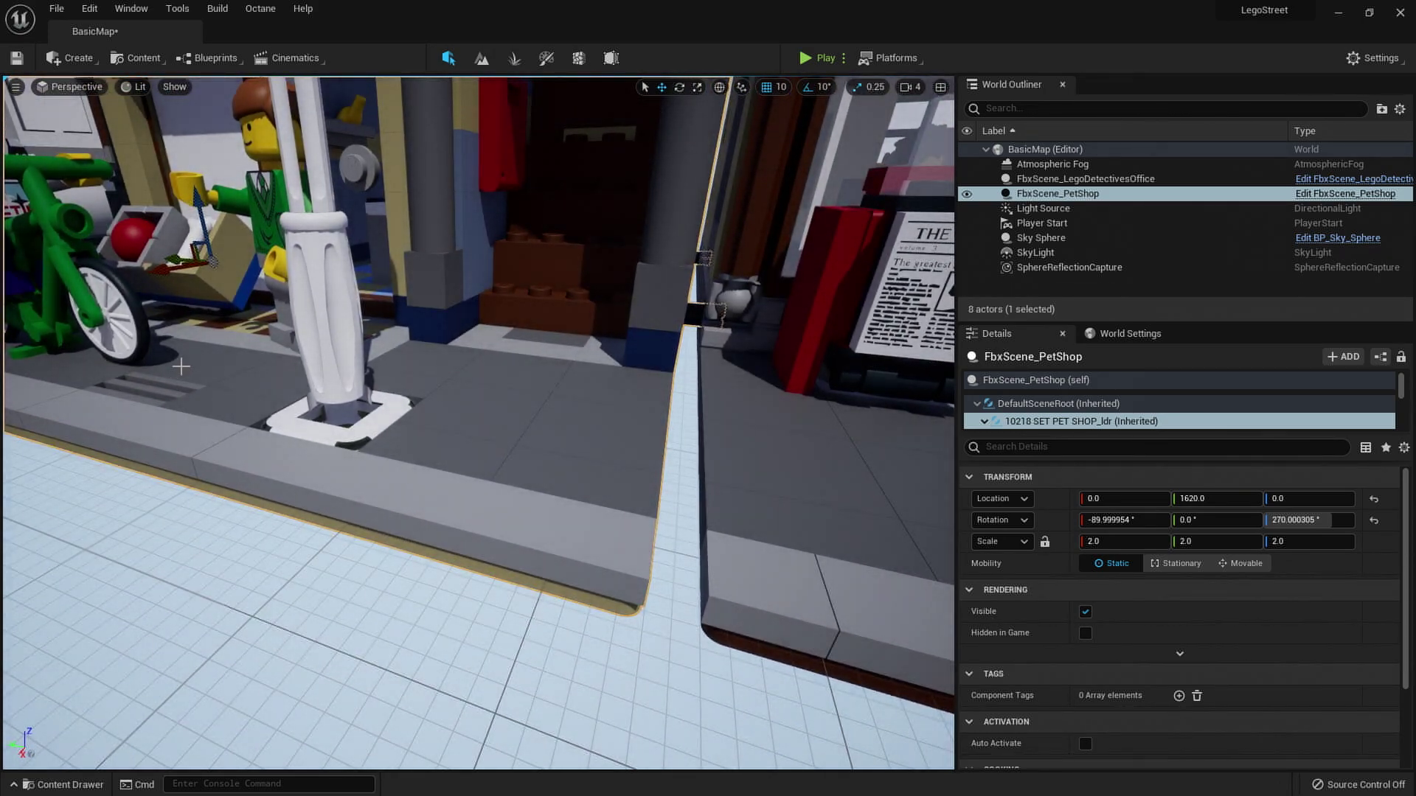
{"action": "left_click_drag", "start_coordinate": [169, 255], "coordinate": [225, 260]}
{"action": "left_click", "coordinate": [355, 646]}
{"action": "right_click_drag", "start_coordinate": [354, 645], "coordinate": [273, 612]}
Find and select both duplicate cap meshes in the Petshop content folder: the blue 44b0c901 and the white 3dcc94f5.
{"action": "key", "text": "ctrl+space"}
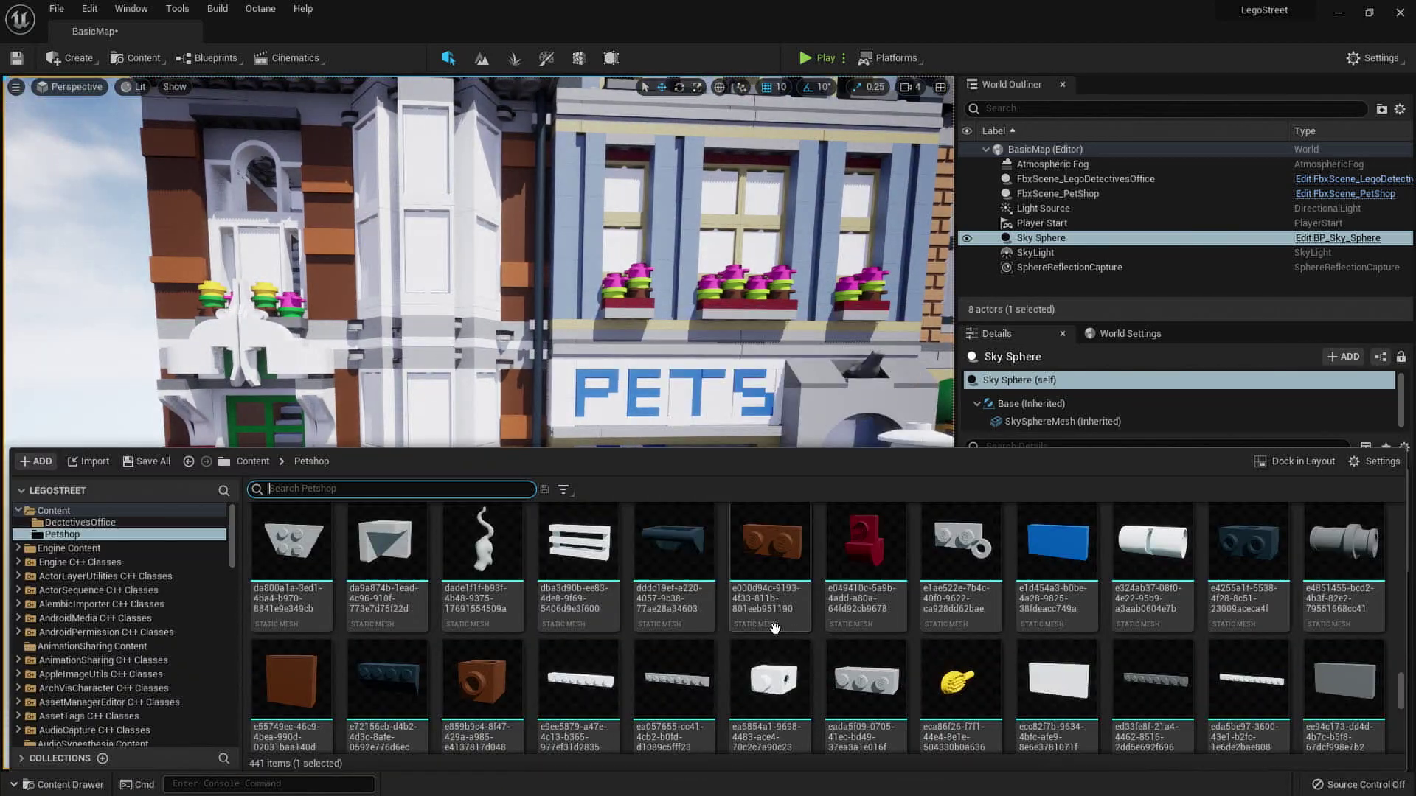
{"action": "scroll", "coordinate": [758, 632], "scroll_direction": "up", "scroll_amount": 20}
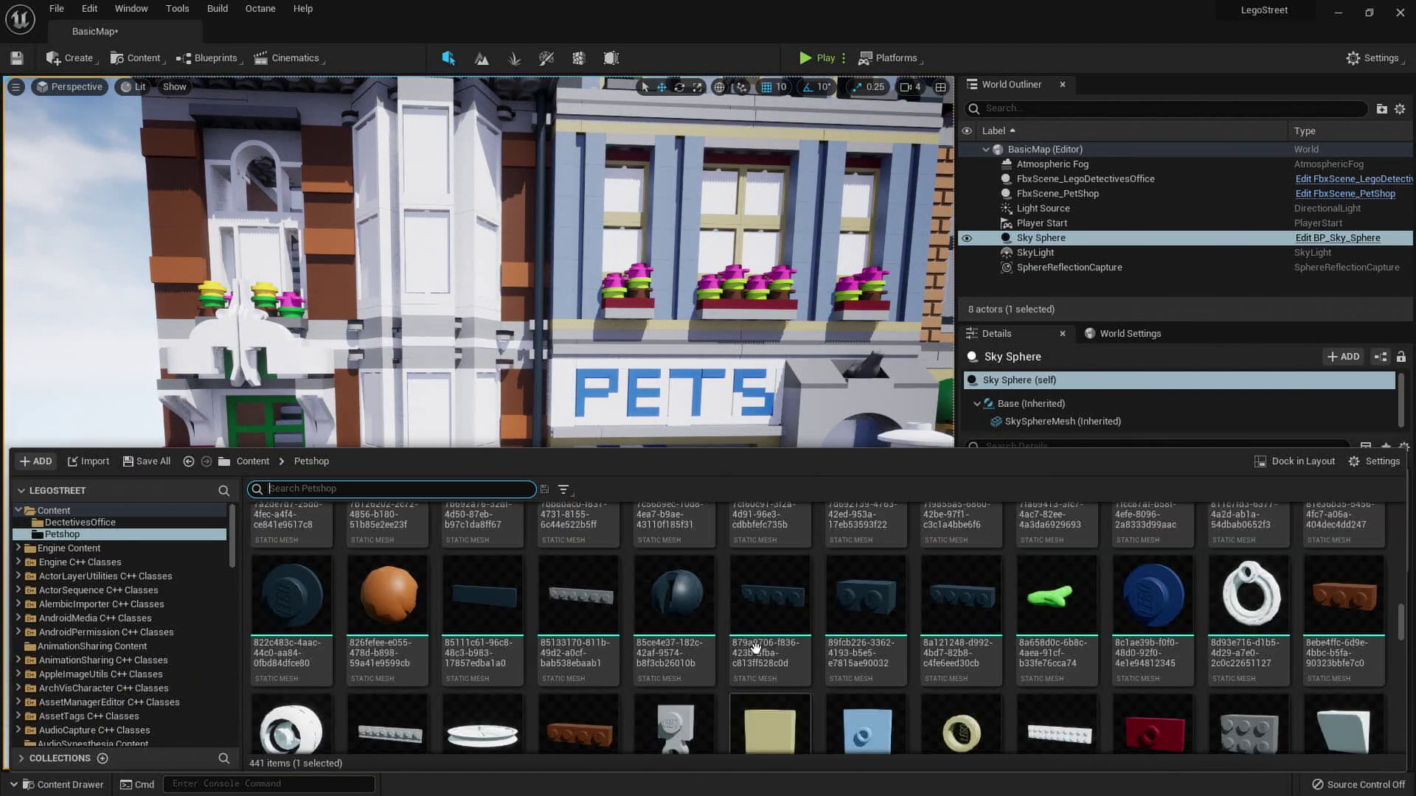
{"action": "scroll", "coordinate": [751, 652], "scroll_direction": "up", "scroll_amount": 10}
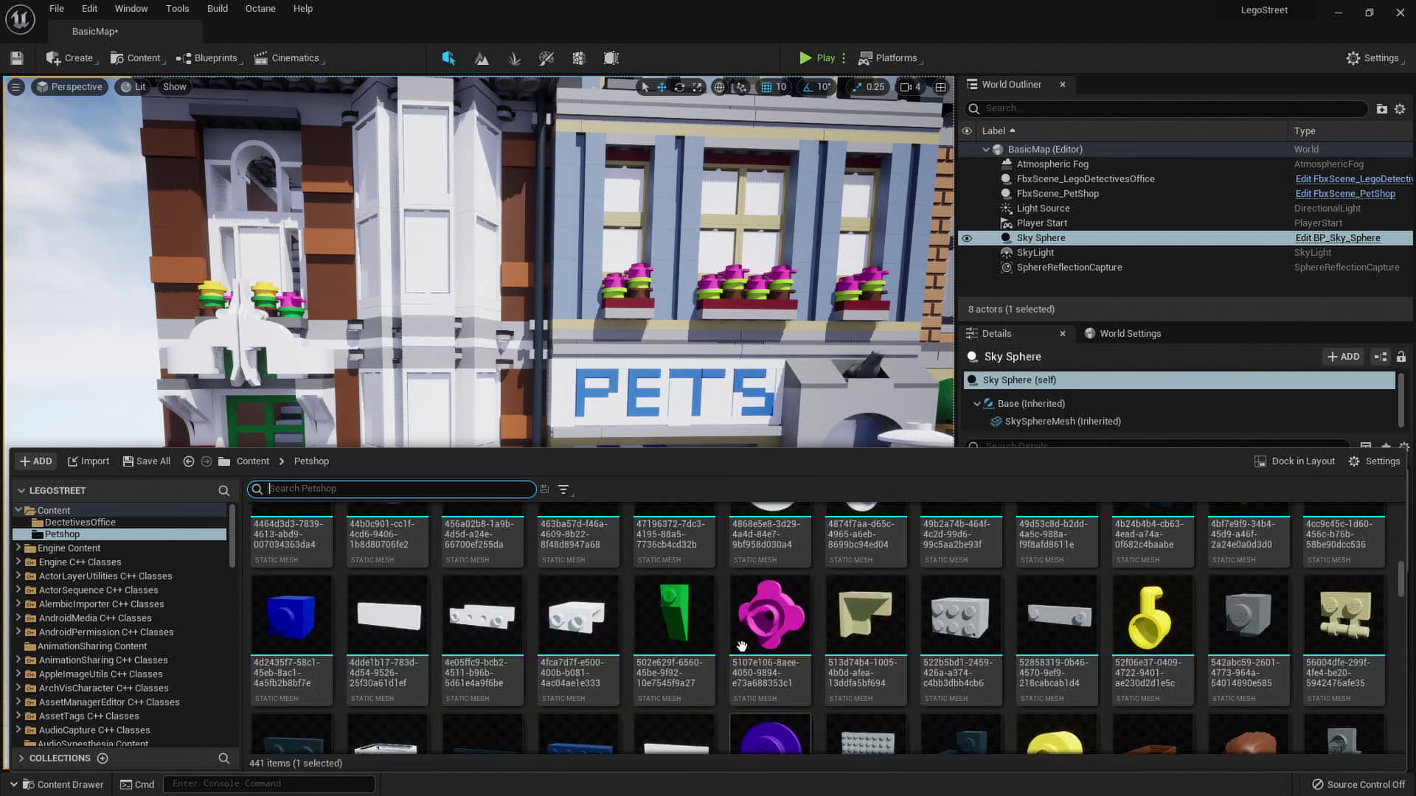
{"action": "scroll", "coordinate": [741, 624], "scroll_direction": "up", "scroll_amount": 2}
{"action": "scroll", "coordinate": [590, 649], "scroll_direction": "down", "scroll_amount": 2}
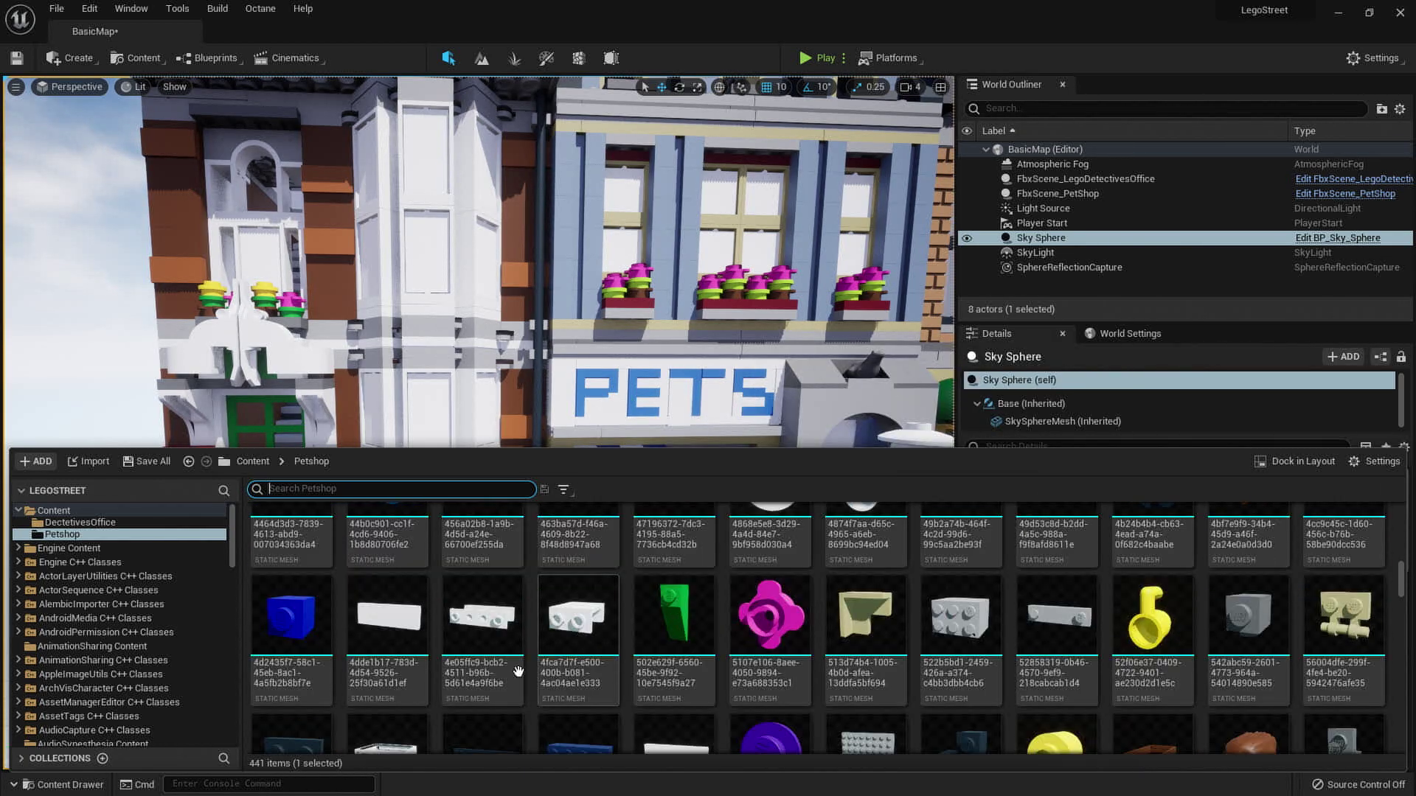
{"action": "scroll", "coordinate": [442, 624], "scroll_direction": "up", "scroll_amount": 2}
{"action": "scroll", "coordinate": [516, 627], "scroll_direction": "up", "scroll_amount": 2}
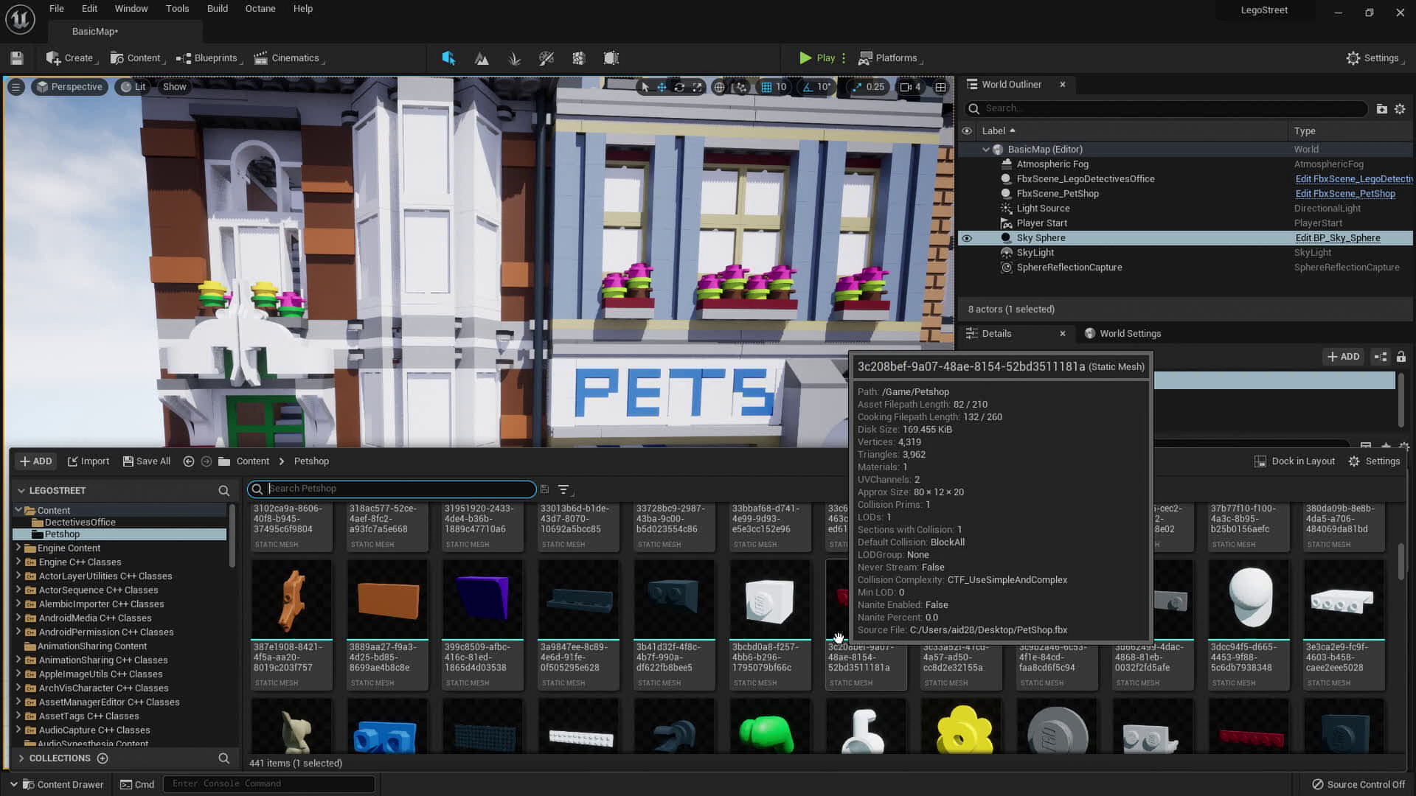
{"action": "scroll", "coordinate": [835, 638], "scroll_direction": "down", "scroll_amount": 1}
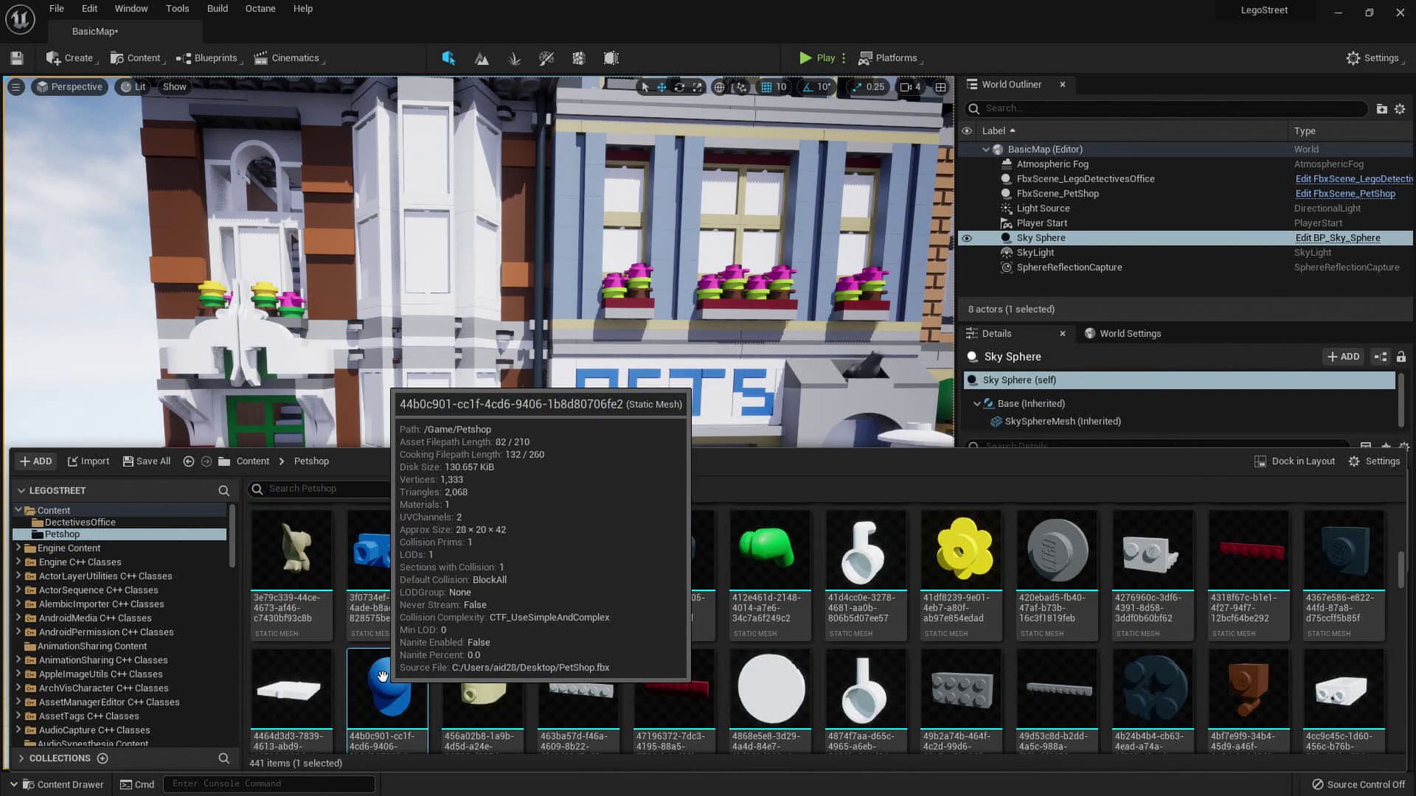
{"action": "scroll", "coordinate": [353, 695], "scroll_direction": "up", "scroll_amount": 1}
{"action": "left_click", "coordinate": [1246, 601], "text": "ctrl"}
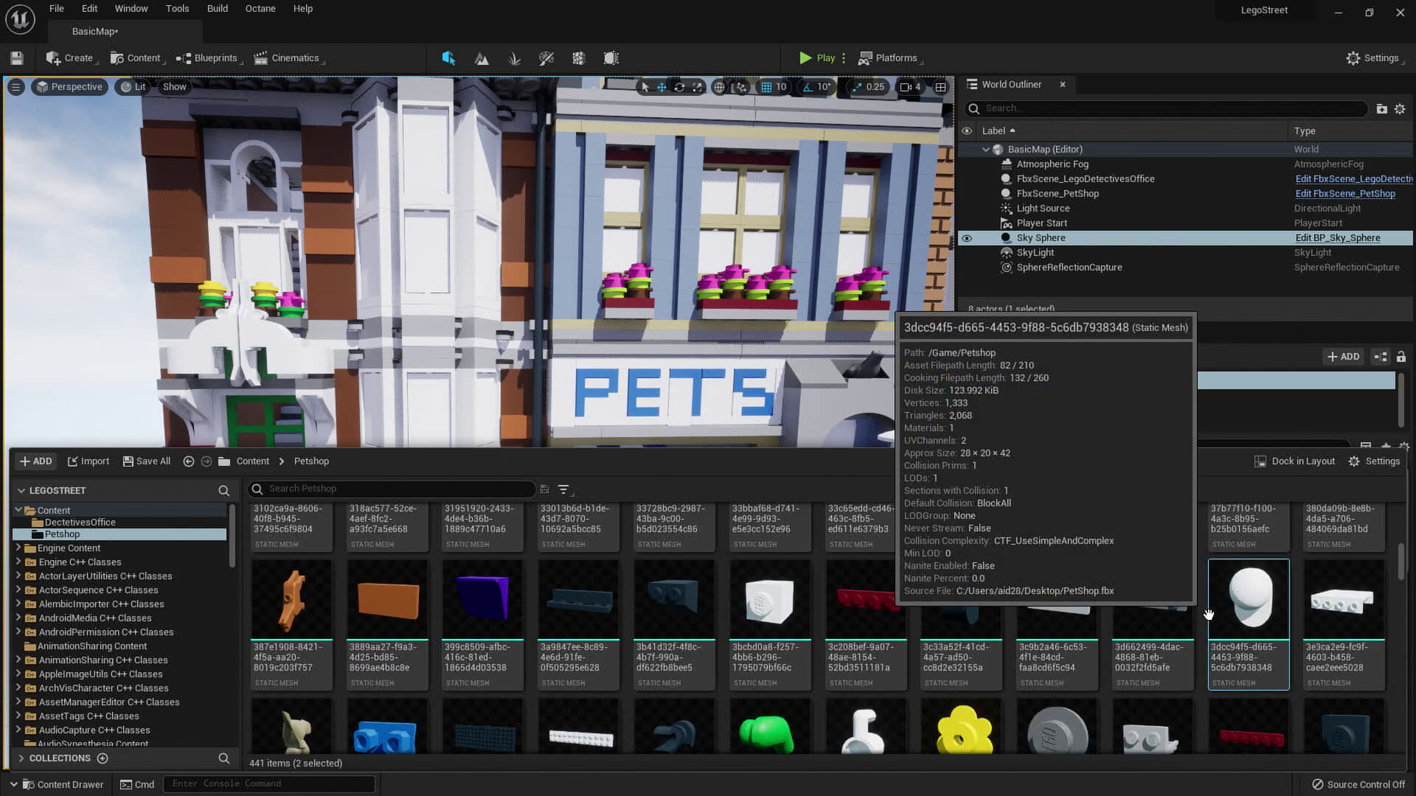
Replace references to the blue cap mesh with the white cap mesh 3dcc94f5, and save the redirector, BasicMap and FbxScene_PetShop.
{"action": "scroll", "coordinate": [1189, 610], "scroll_direction": "down", "scroll_amount": 2}
{"action": "scroll", "coordinate": [1188, 609], "scroll_direction": "up", "scroll_amount": 1}
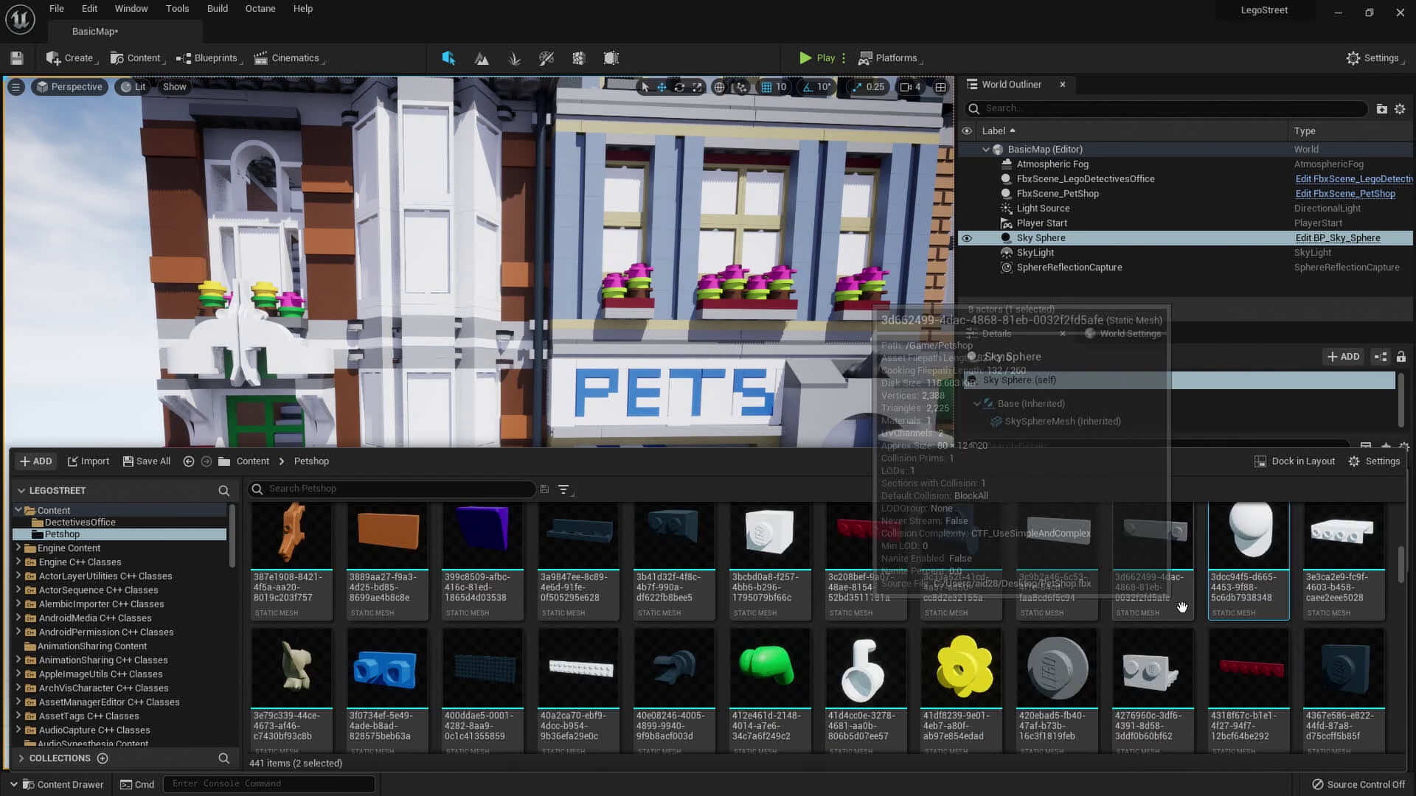
{"action": "right_click", "coordinate": [1250, 536]}
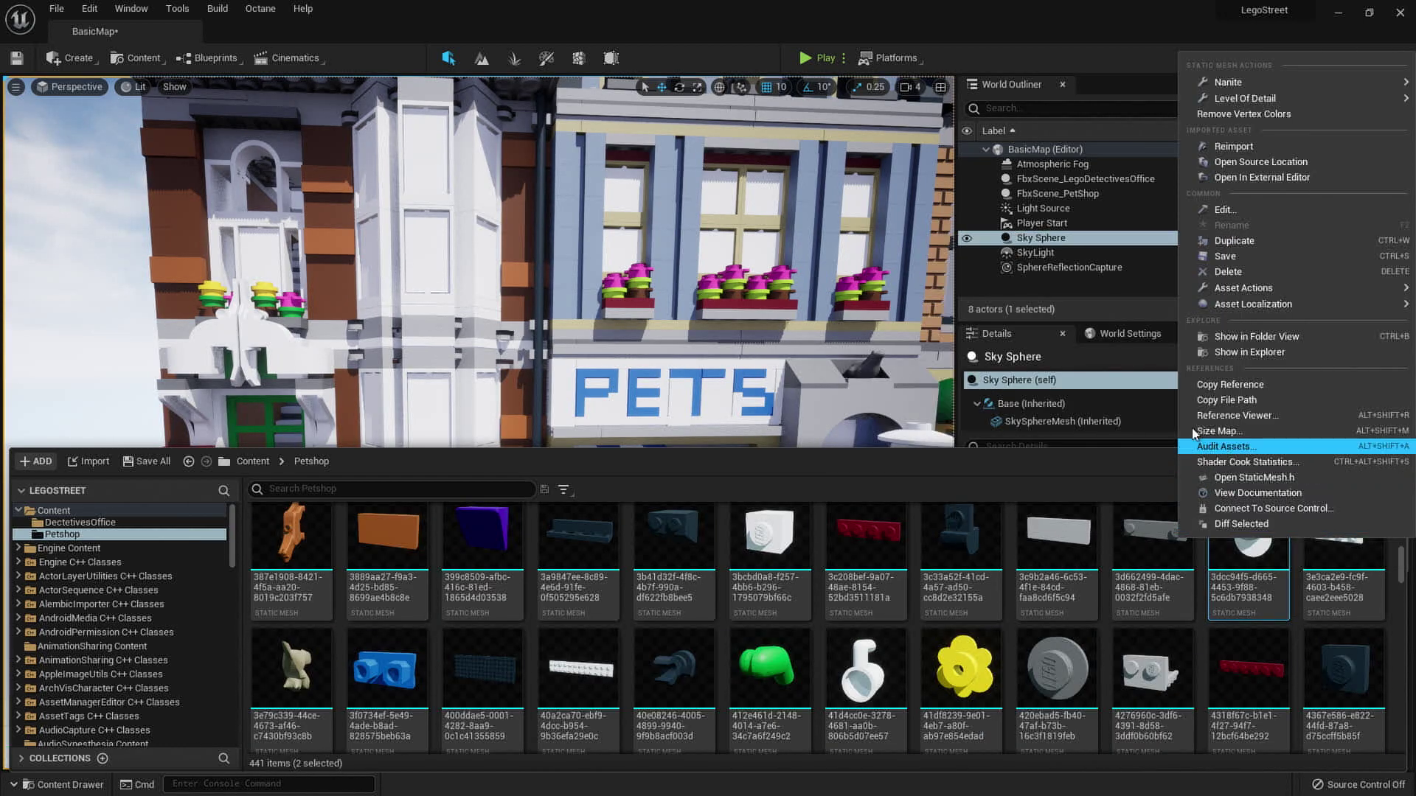
{"action": "mouse_move", "coordinate": [1224, 298]}
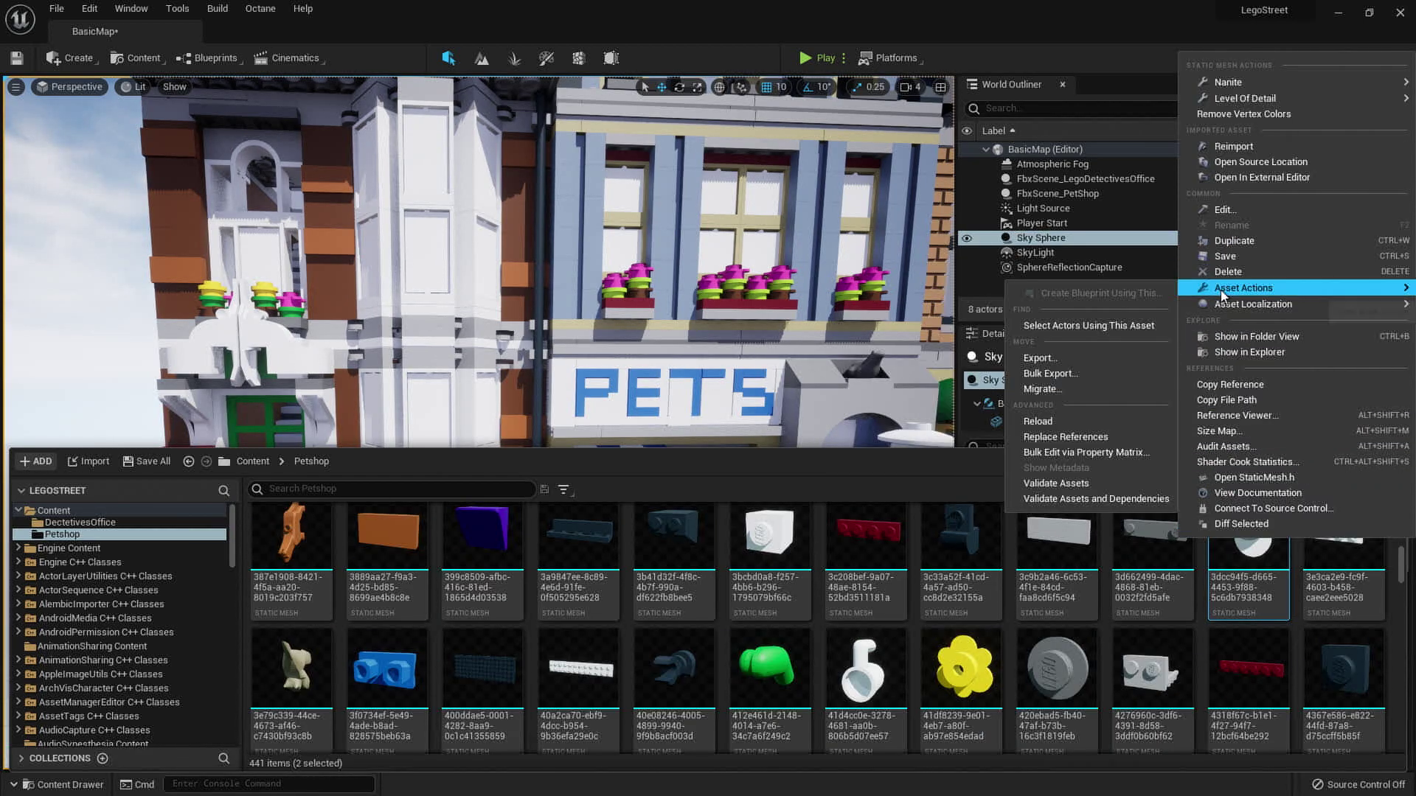
{"action": "left_click", "coordinate": [1055, 436]}
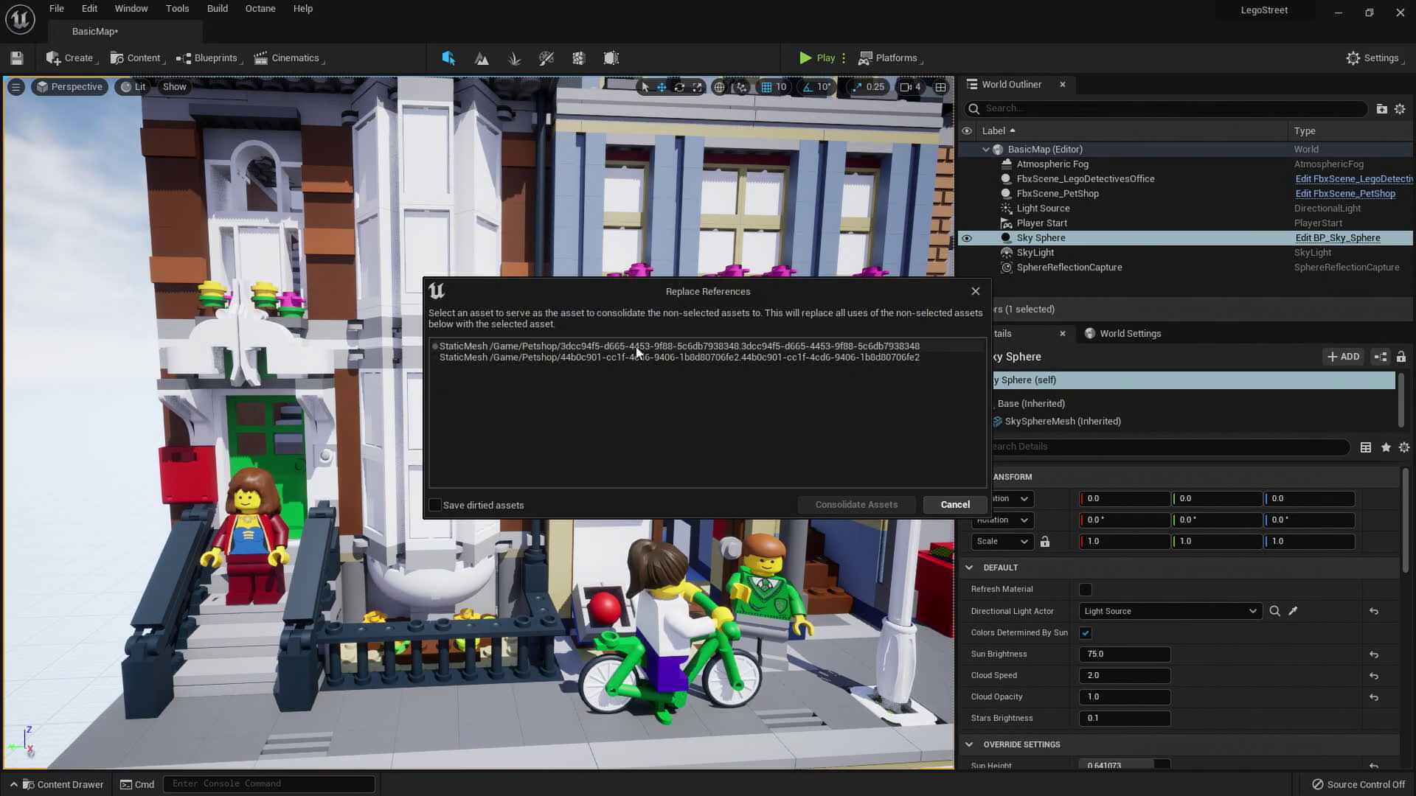
{"action": "left_click", "coordinate": [836, 501]}
{"action": "left_click", "coordinate": [678, 569]}
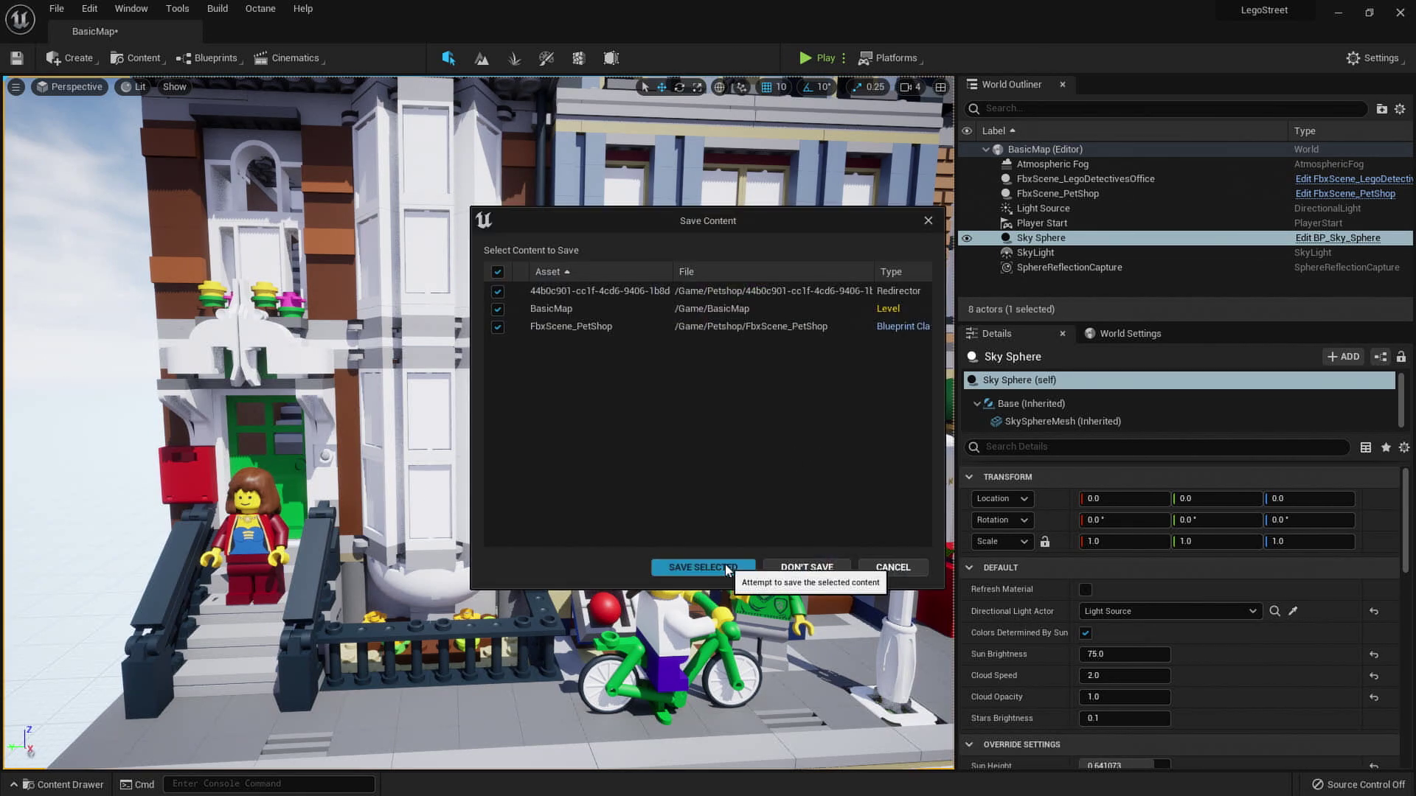
{"action": "left_click", "coordinate": [700, 568]}
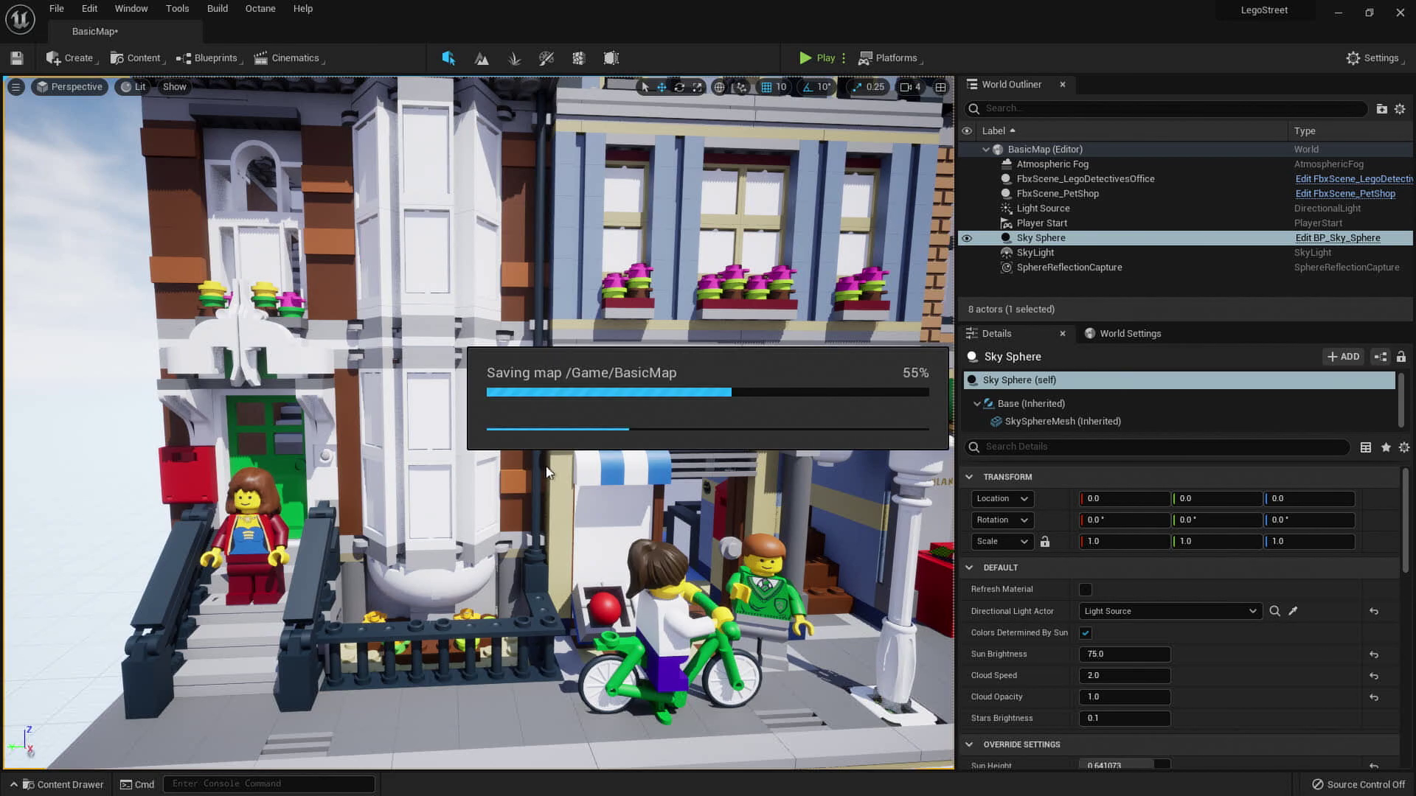
Examine the Petshop folder's static meshes and LDraw materials for same-shaped parts and duplicate colour materials.
{"action": "right_click_drag", "start_coordinate": [546, 467], "coordinate": [664, 461]}
{"action": "key", "text": "ctrl+space"}
{"action": "scroll", "coordinate": [643, 697], "scroll_direction": "up", "scroll_amount": 8}
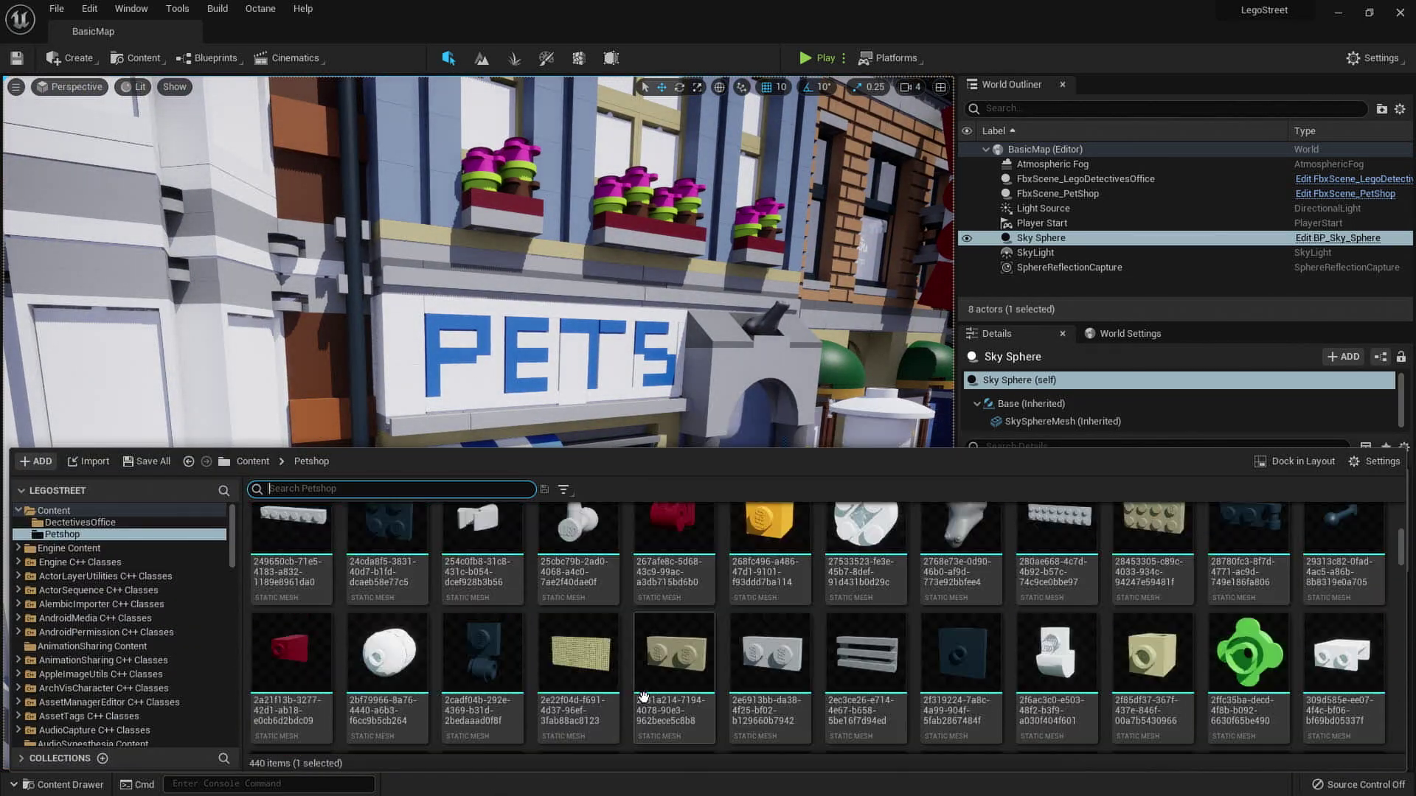
{"action": "scroll", "coordinate": [642, 697], "scroll_direction": "down", "scroll_amount": 15}
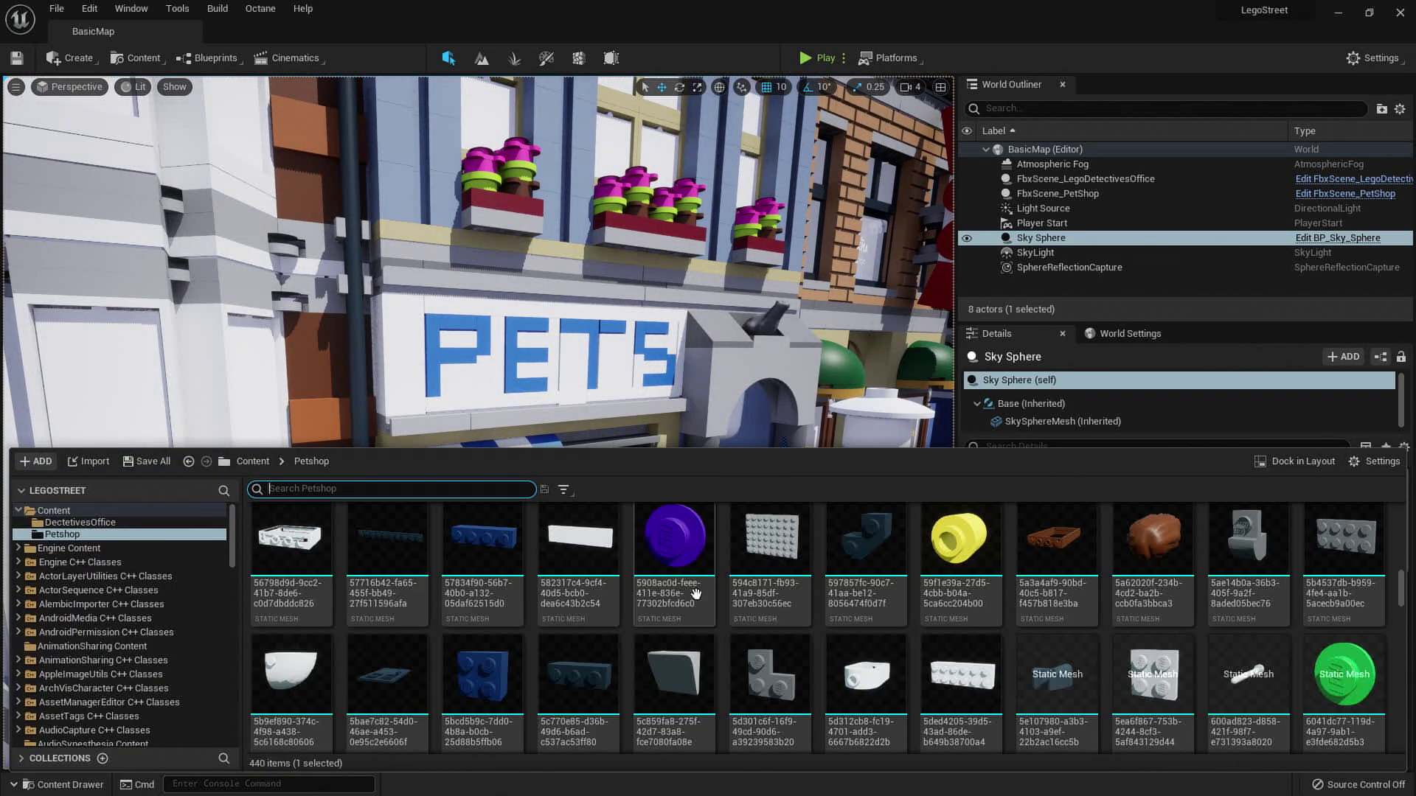
{"action": "scroll", "coordinate": [719, 601], "scroll_direction": "down", "scroll_amount": 10}
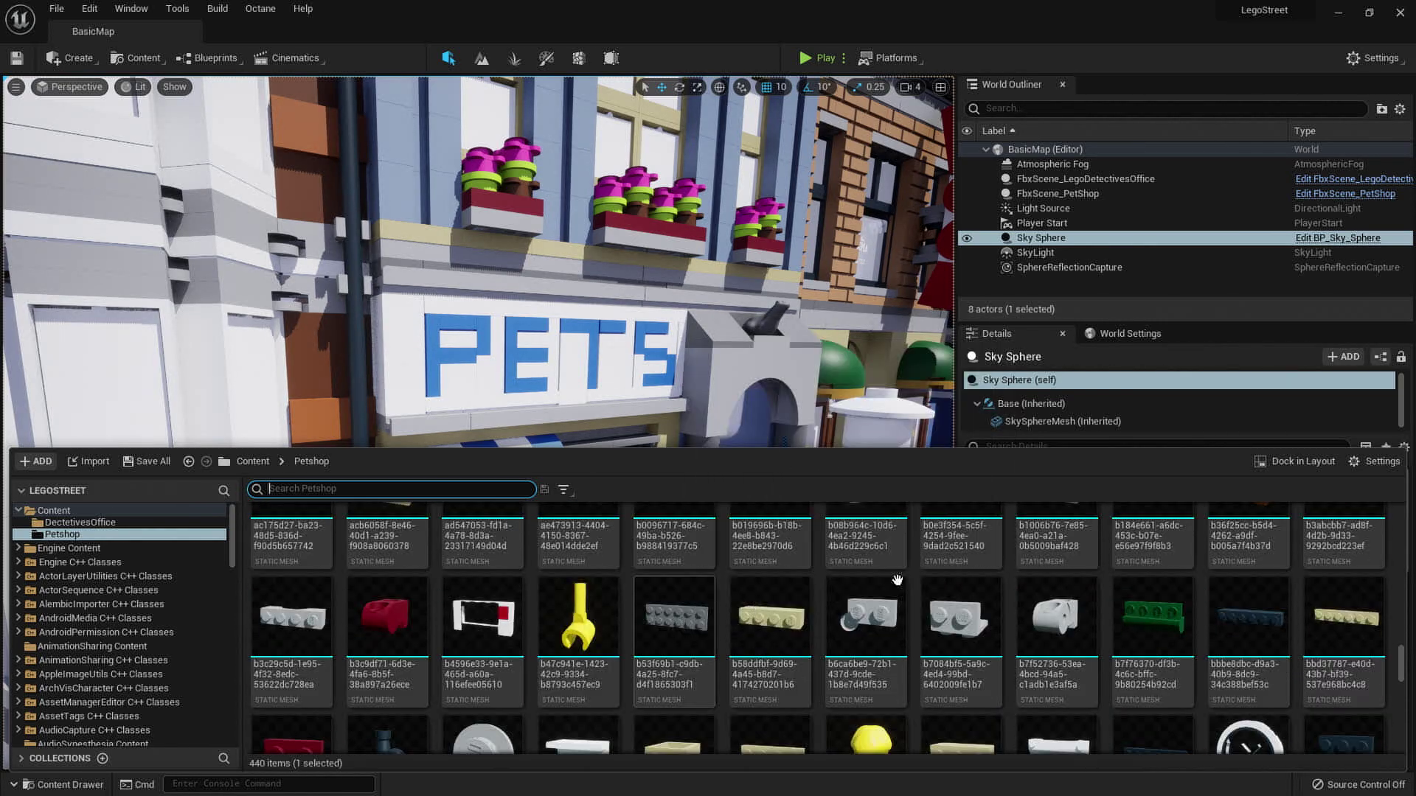
{"action": "scroll", "coordinate": [811, 590], "scroll_direction": "down", "scroll_amount": 3}
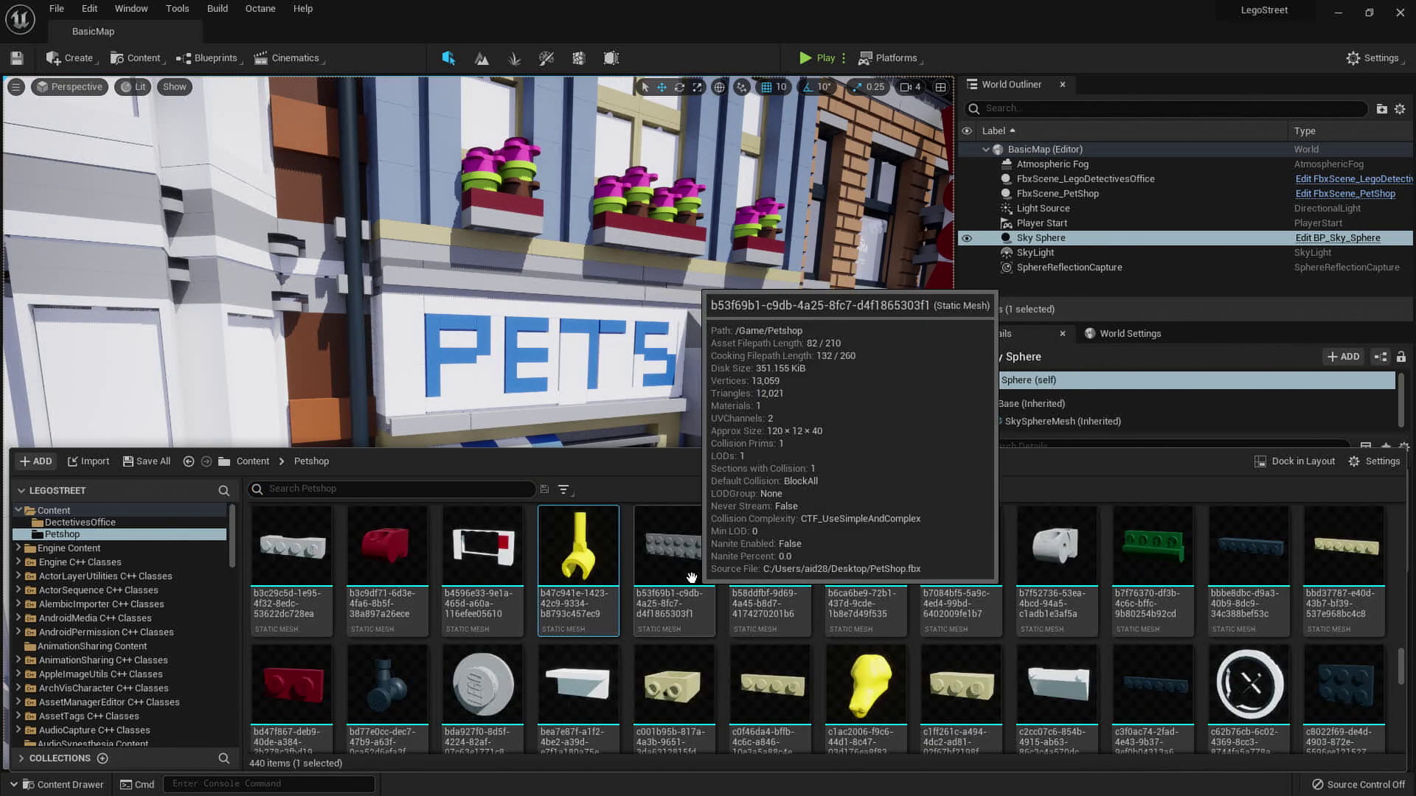
{"action": "scroll", "coordinate": [688, 574], "scroll_direction": "down", "scroll_amount": 2}
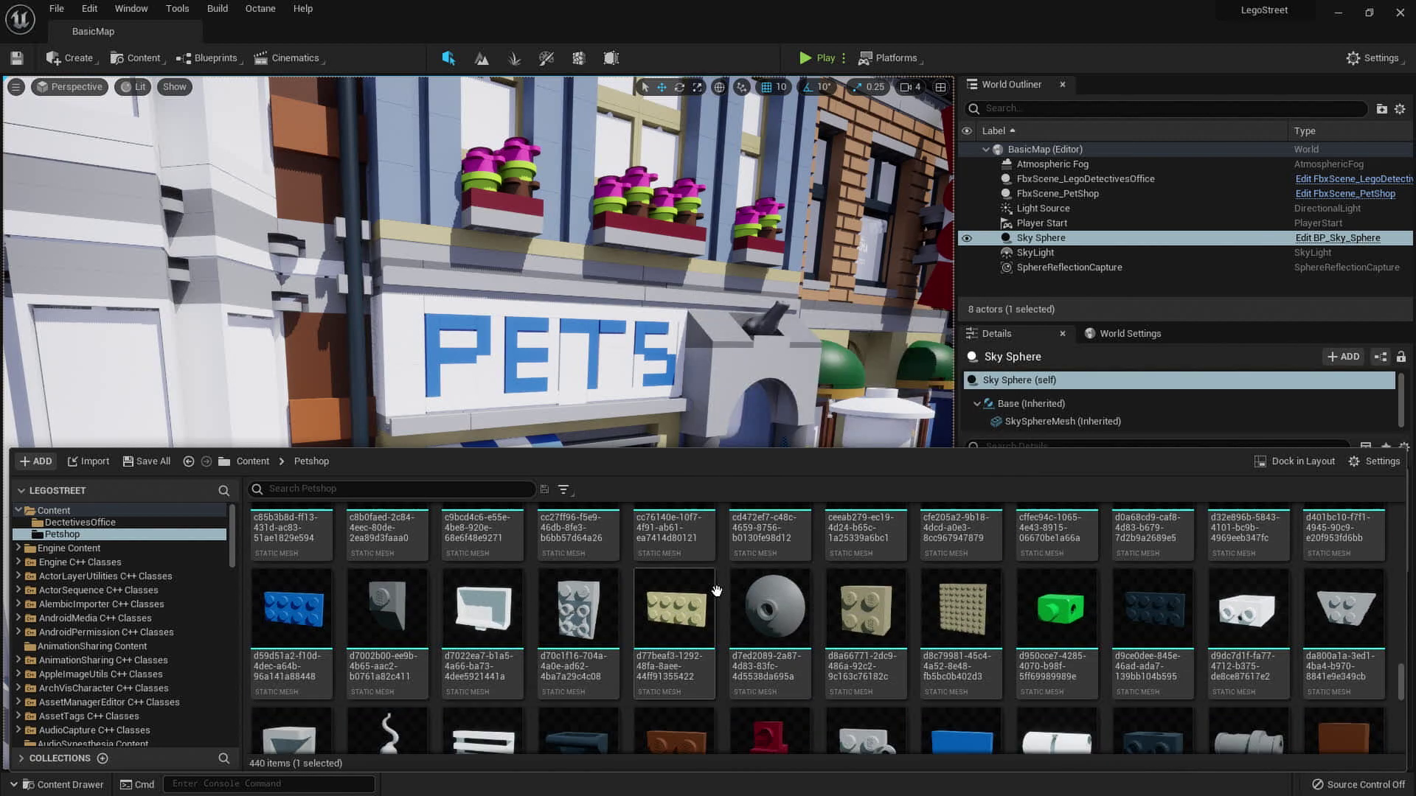
{"action": "left_click", "coordinate": [833, 630]}
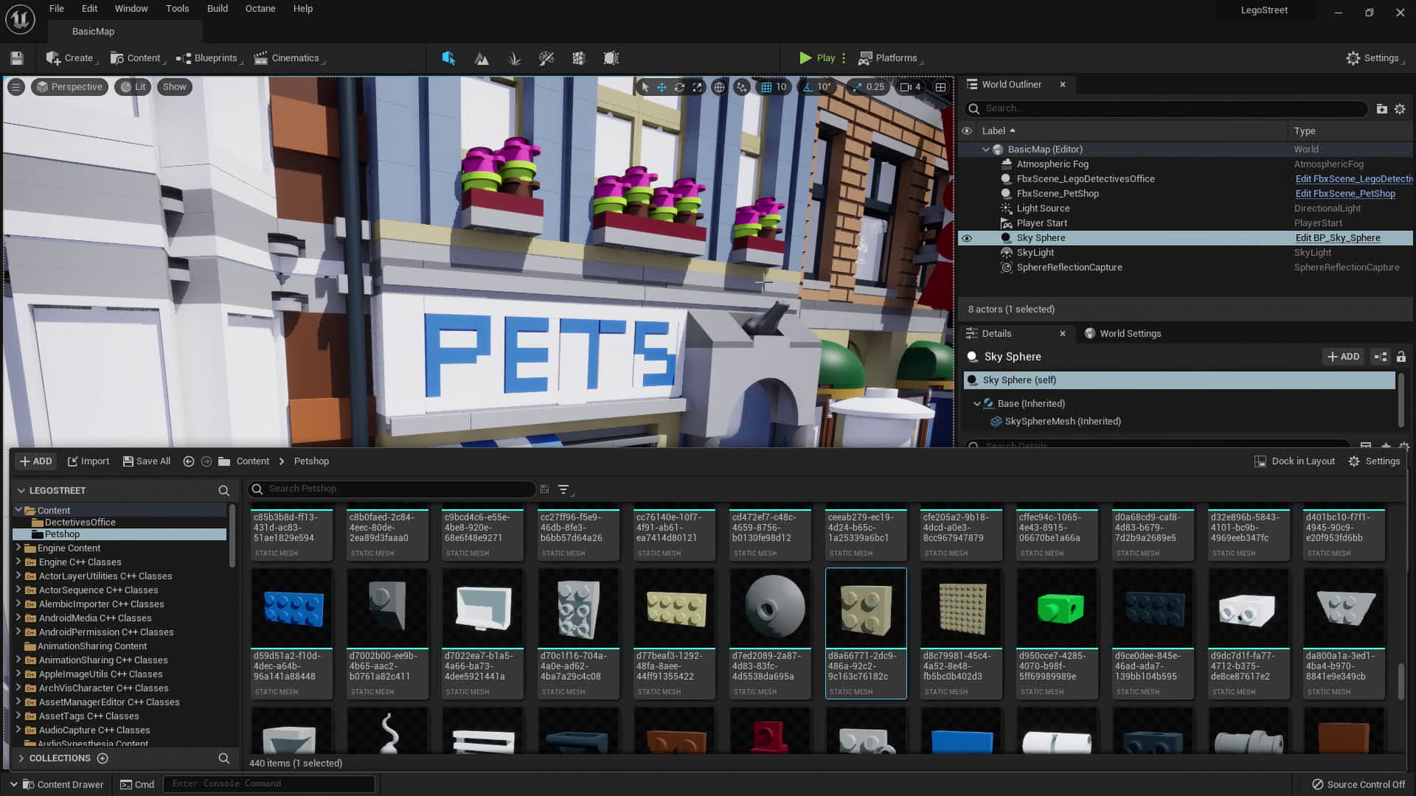
{"action": "scroll", "coordinate": [738, 590], "scroll_direction": "down", "scroll_amount": 8}
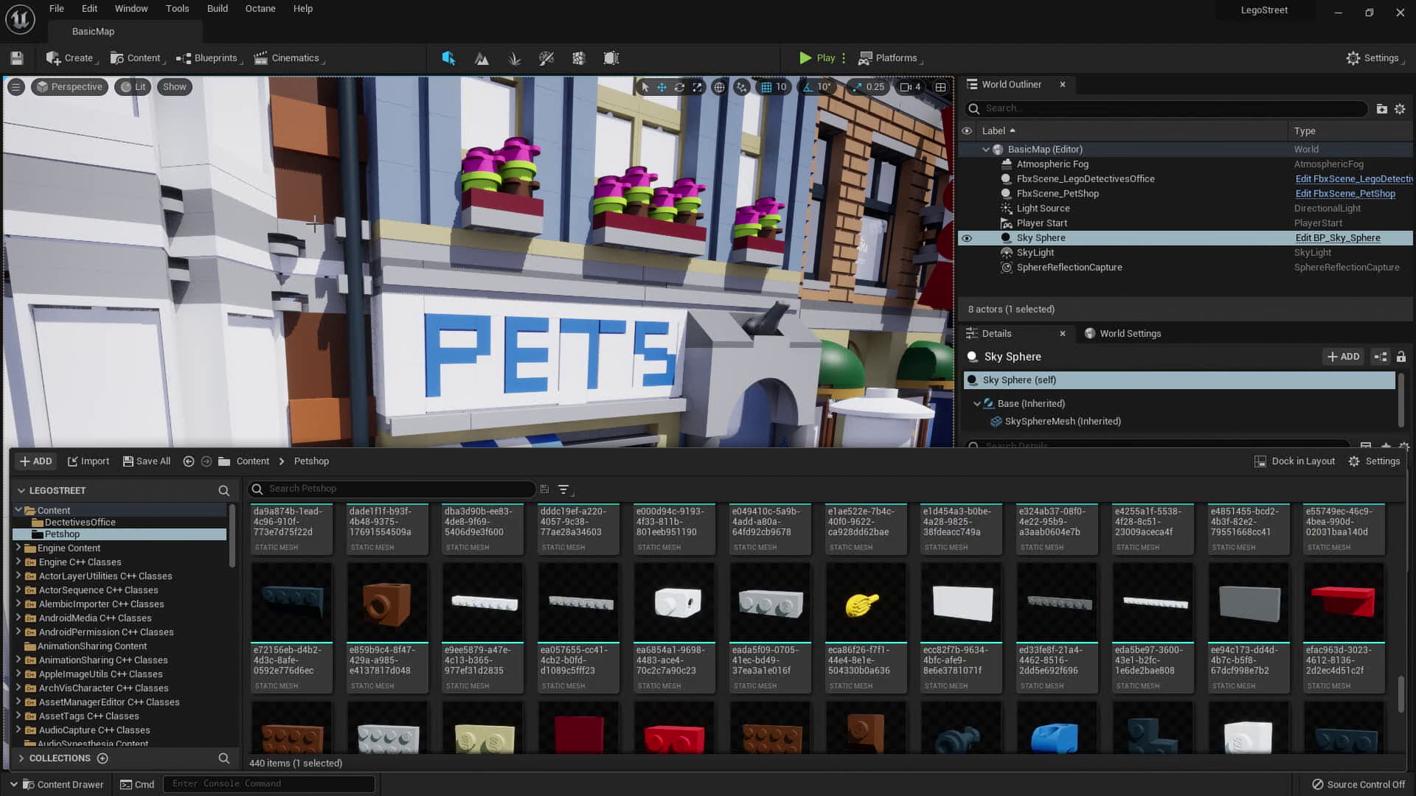
{"action": "scroll", "coordinate": [696, 597], "scroll_direction": "down", "scroll_amount": 10}
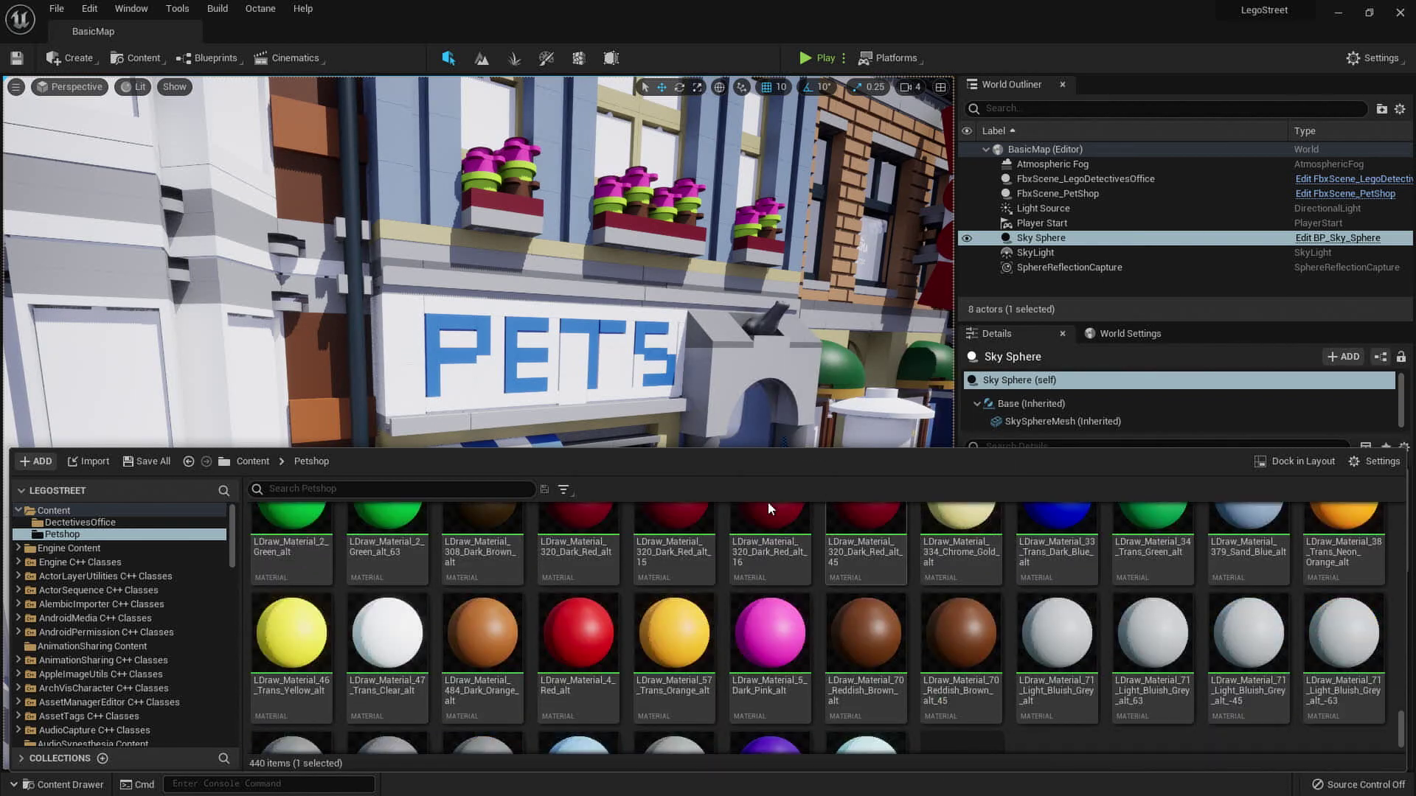
{"action": "scroll", "coordinate": [826, 590], "scroll_direction": "up", "scroll_amount": 6}
Turn on the FPS display in the perspective viewport to monitor rendering performance around and inside the buildings.
{"action": "right_click_drag", "start_coordinate": [752, 383], "coordinate": [922, 413]}
{"action": "right_click_drag", "start_coordinate": [479, 420], "coordinate": [582, 406]}
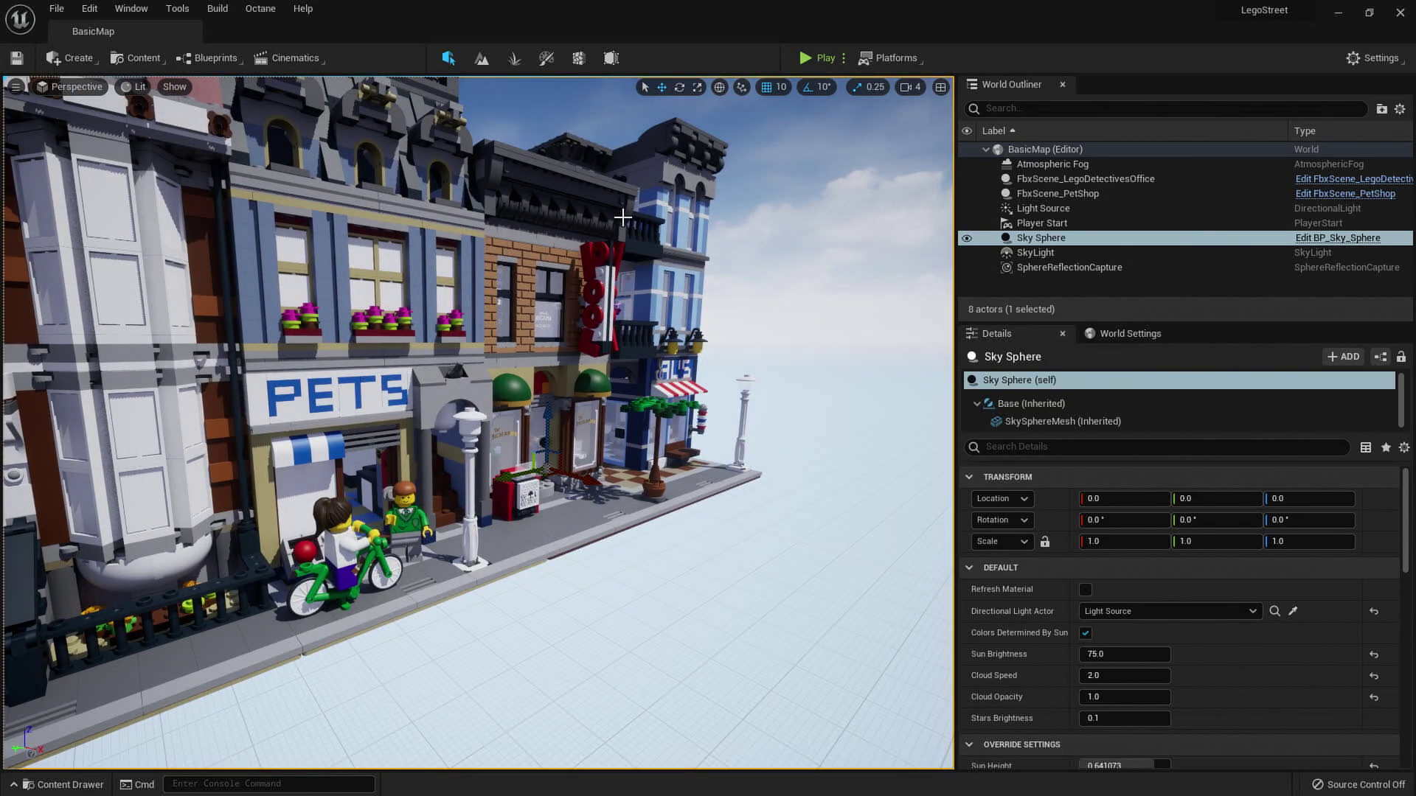
{"action": "right_click_drag", "start_coordinate": [658, 196], "coordinate": [657, 229]}
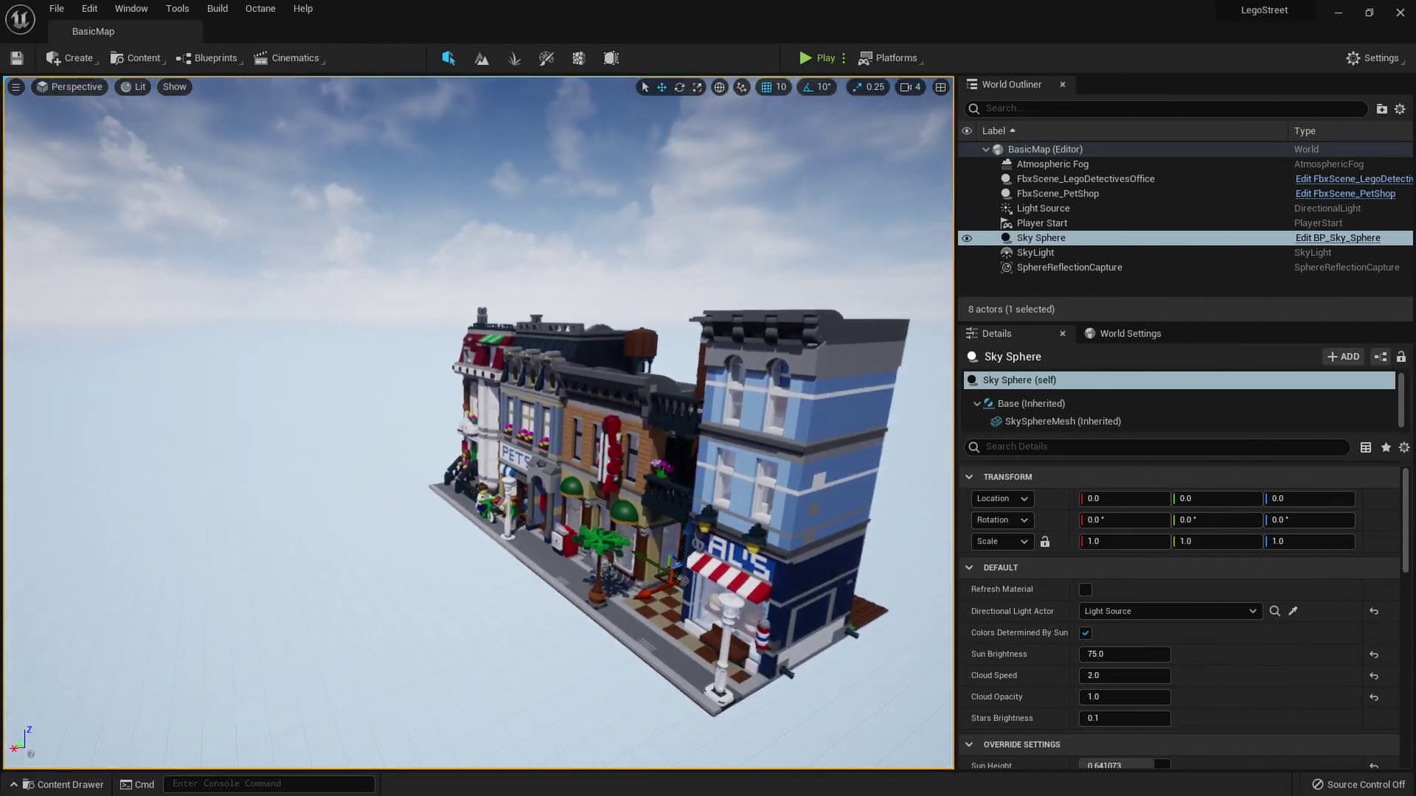
{"action": "left_click", "coordinate": [15, 87]}
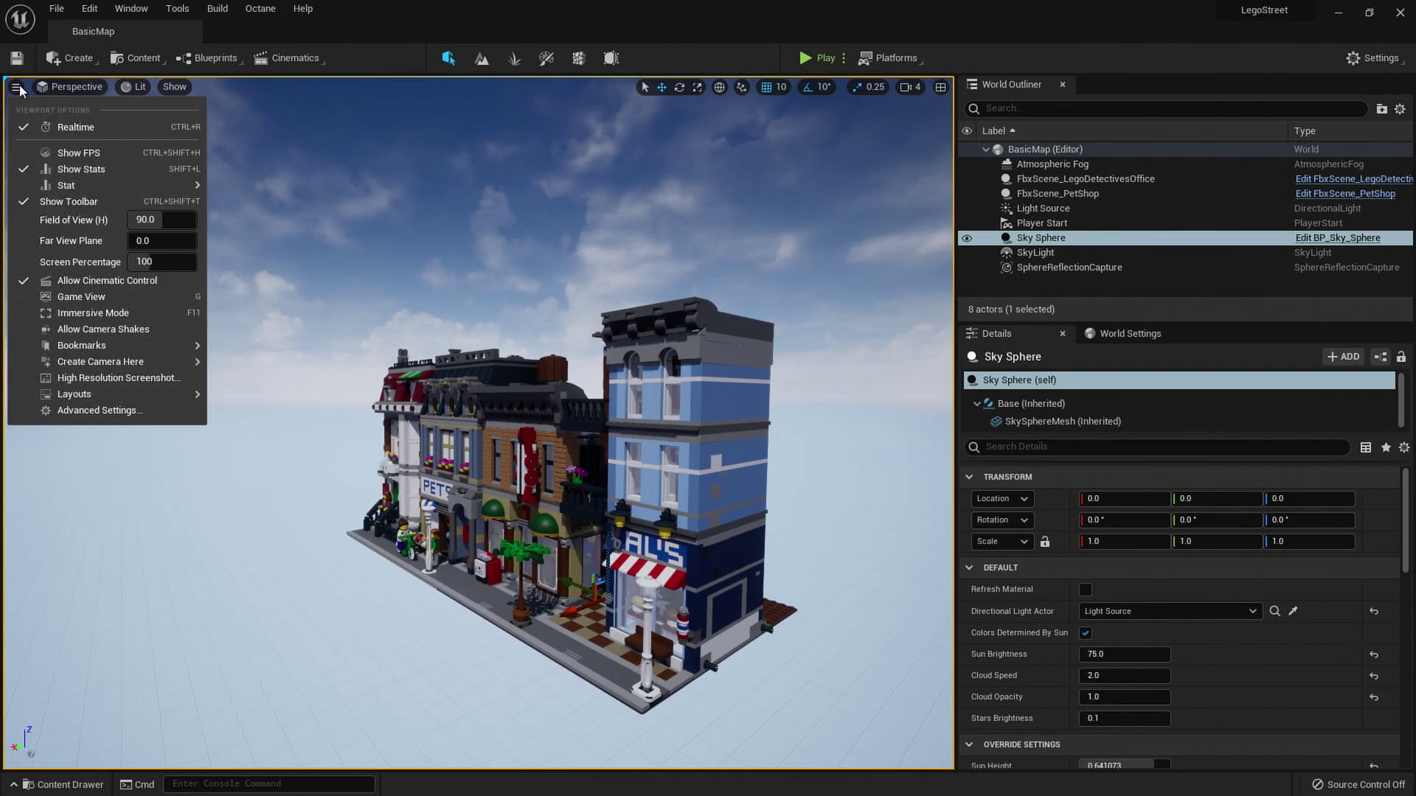
{"action": "left_click", "coordinate": [78, 154]}
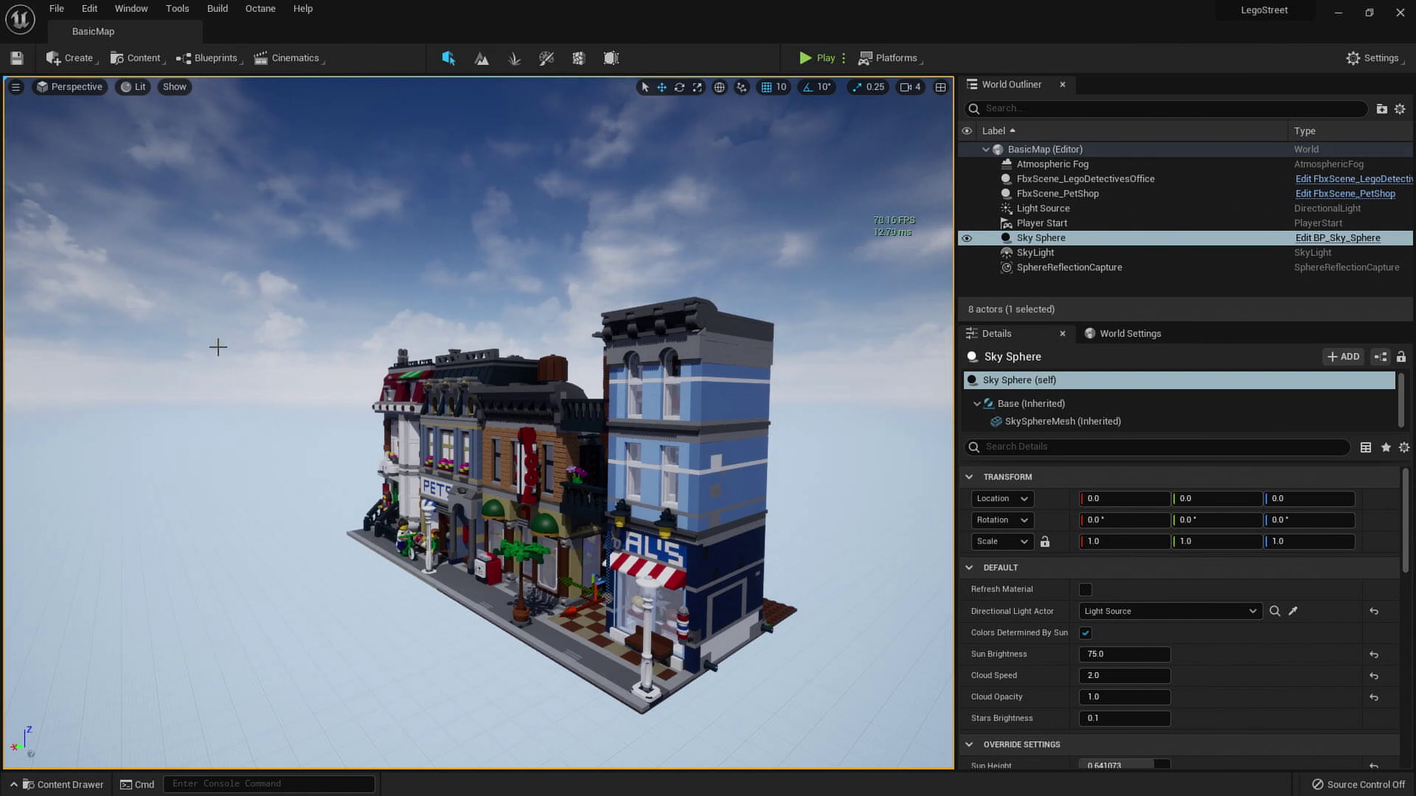
{"action": "mouse_move", "coordinate": [218, 346]}
{"action": "right_mouse_down"}
{"action": "mouse_move", "coordinate": [229, 428]}
{"action": "mouse_move", "coordinate": [199, 421]}
{"action": "mouse_move", "coordinate": [170, 347]}
{"action": "mouse_move", "coordinate": [354, 361]}
{"action": "mouse_move", "coordinate": [413, 332]}
{"action": "mouse_move", "coordinate": [218, 347]}
{"action": "right_mouse_up"}
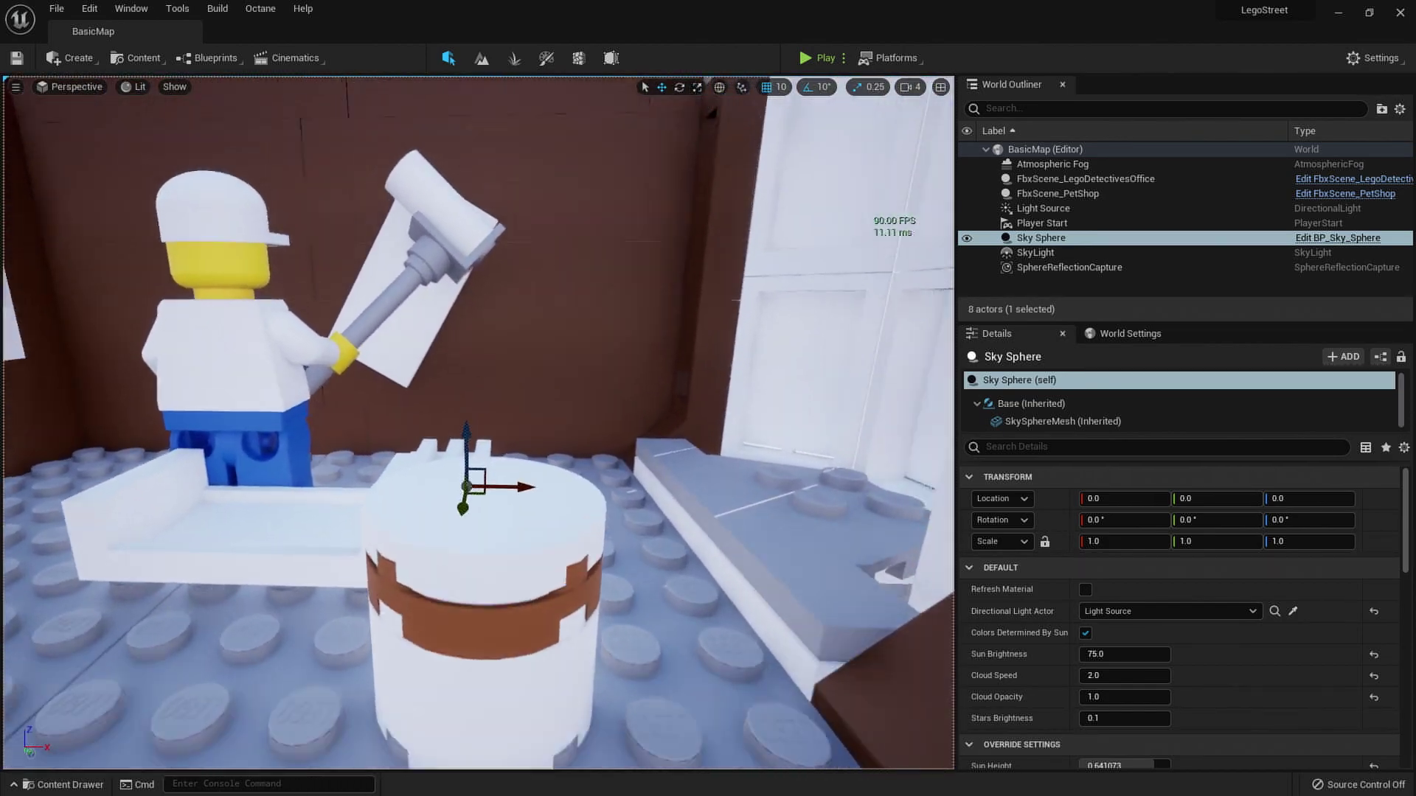